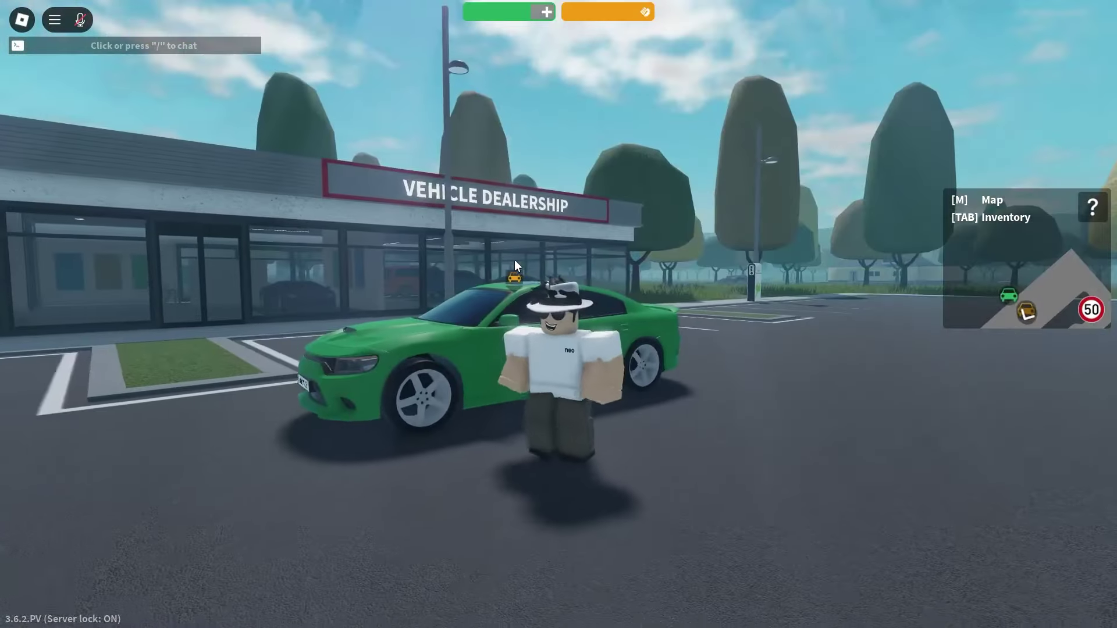
pyautogui.scroll(3, 515, 260)
pyautogui.moveTo(521, 260); pyautogui.dragTo(553, 264)
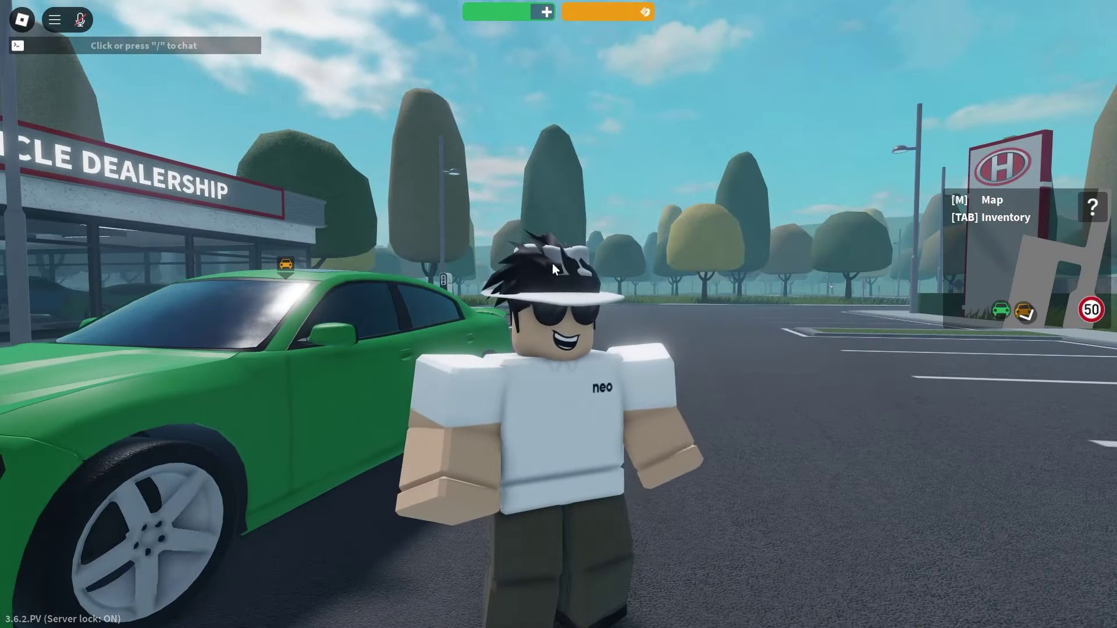
pyautogui.scroll(-3, 553, 264)
pyautogui.press('s')
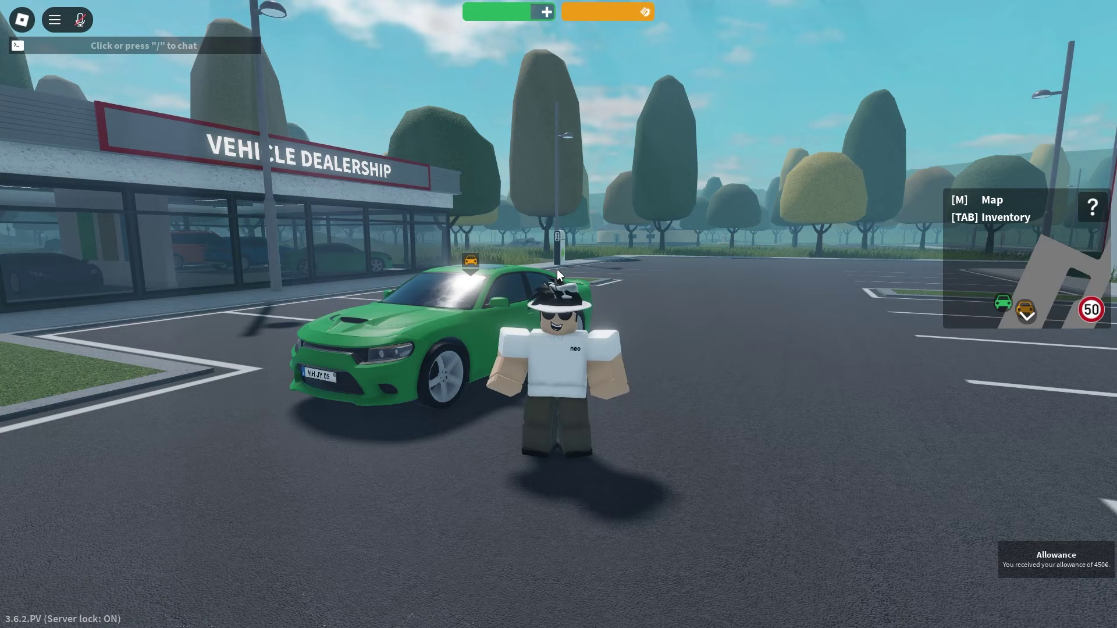
pyautogui.press('w')
pyautogui.moveTo(560, 269); pyautogui.dragTo(541, 291)
pyautogui.scroll(3, 541, 292)
pyautogui.scroll(-3, 549, 287)
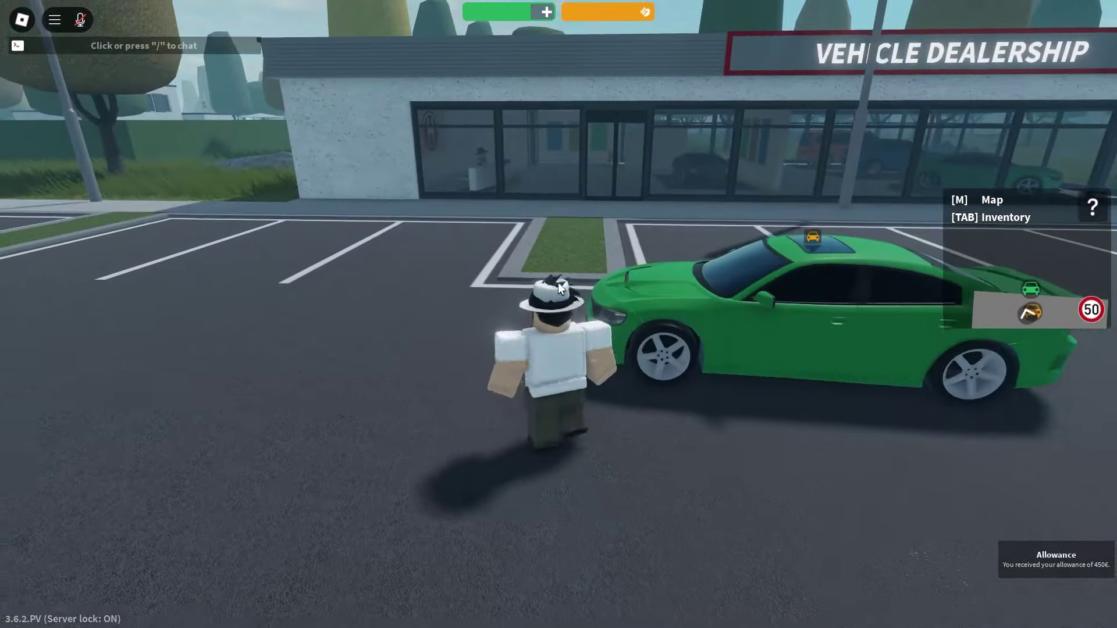
pyautogui.rightClick(560, 287)
# Step: Switch to Discord and highlight the message "Add homes which you can buy and own." in the suggestions channel
pyautogui.hotkey('alt', 'Tab')
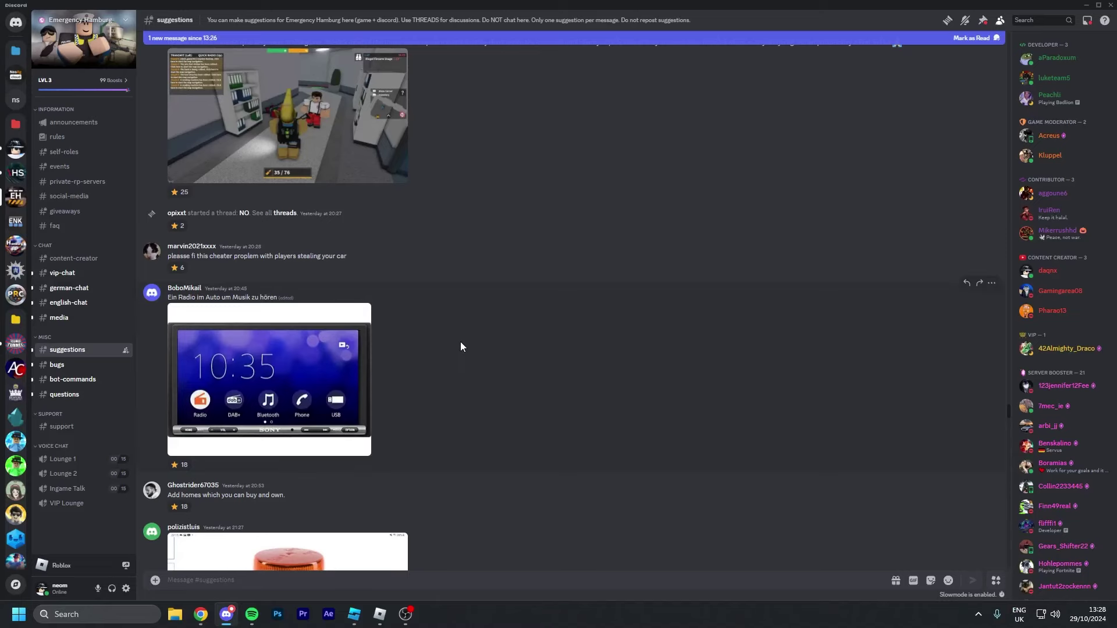
pyautogui.scroll(-3, 466, 366)
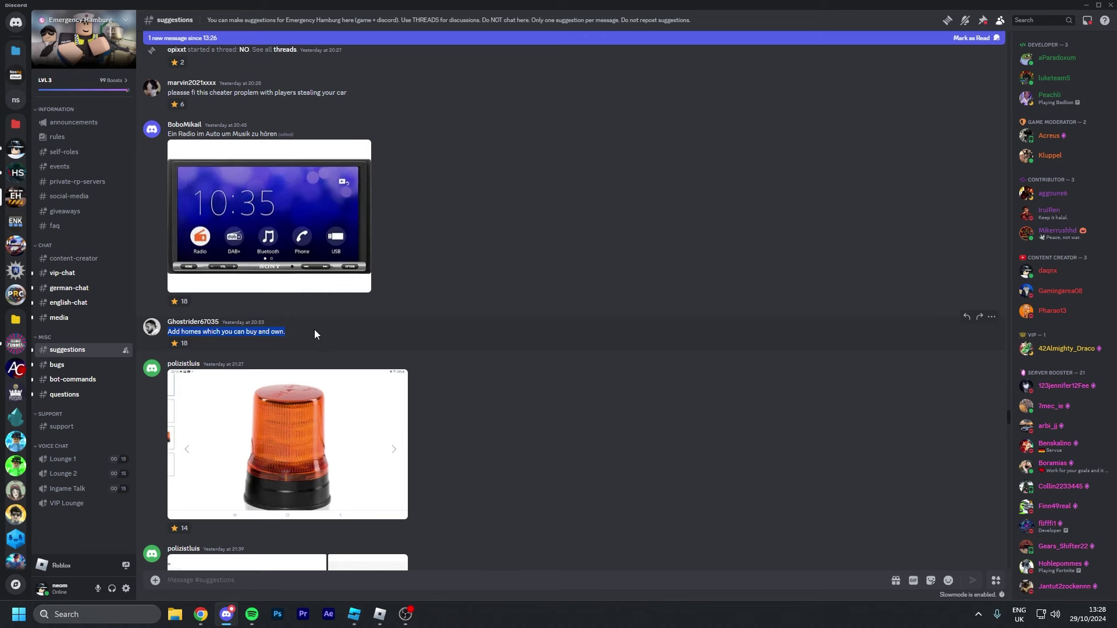
pyautogui.moveTo(167, 331); pyautogui.dragTo(259, 333)
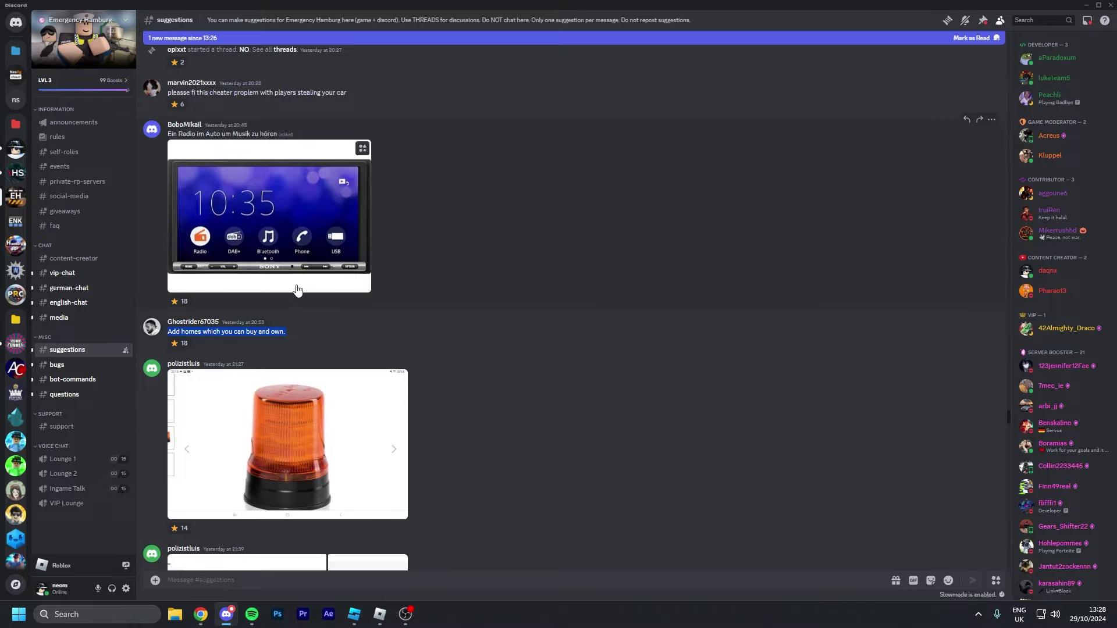
pyautogui.click(371, 310)
# Step: Switch back to Roblox and equip the Phone from the inventory, showing its home screen
pyautogui.click(381, 615)
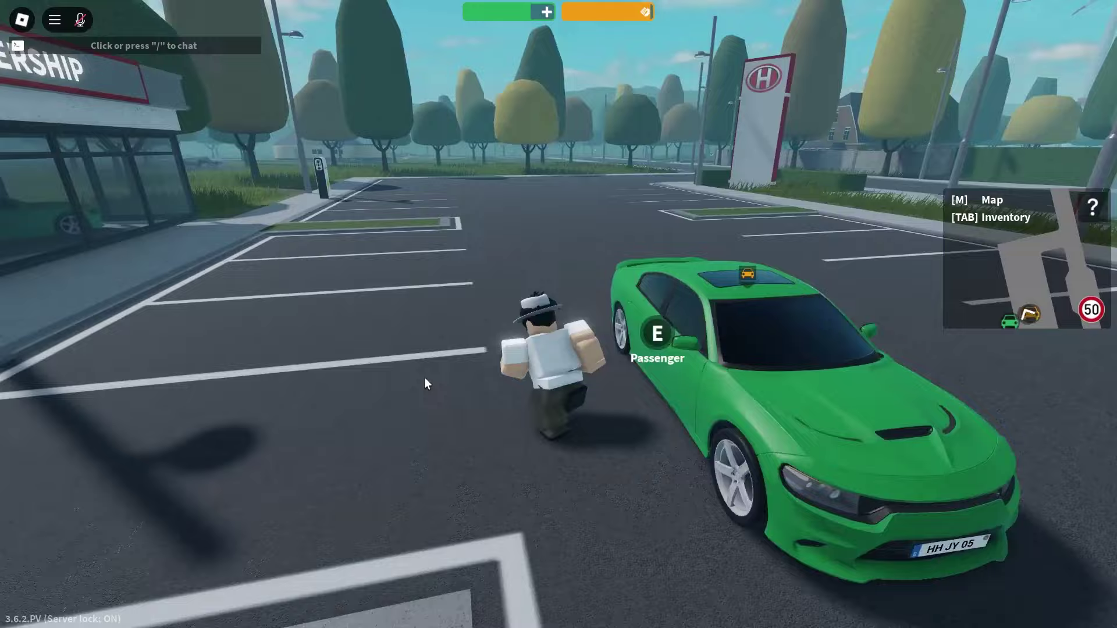
pyautogui.press('Tab')
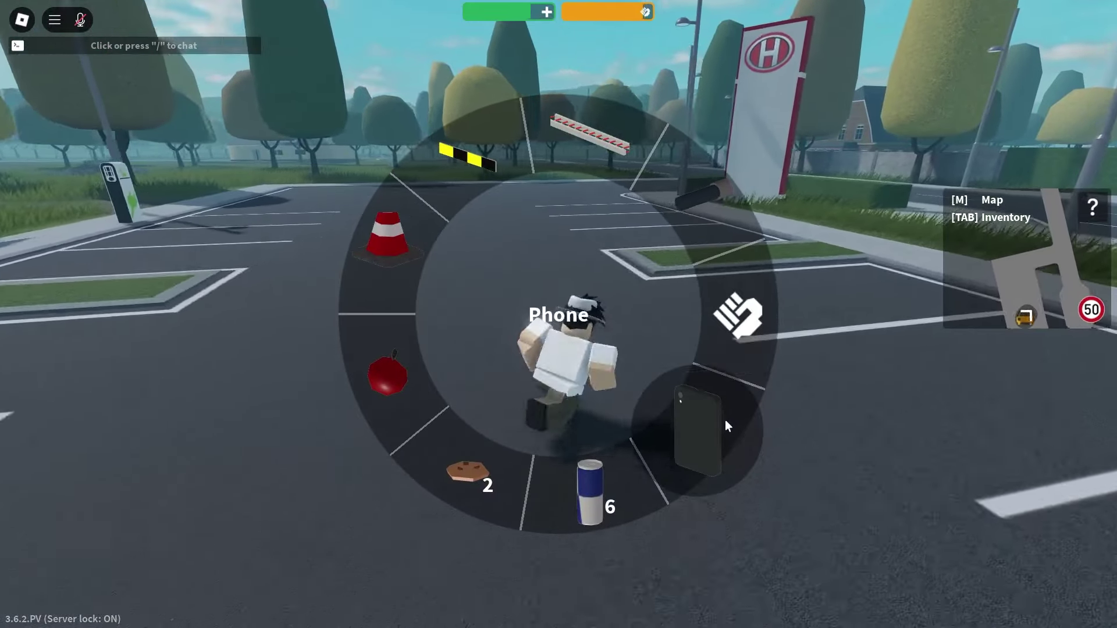
pyautogui.click(725, 420)
pyautogui.click(134, 591)
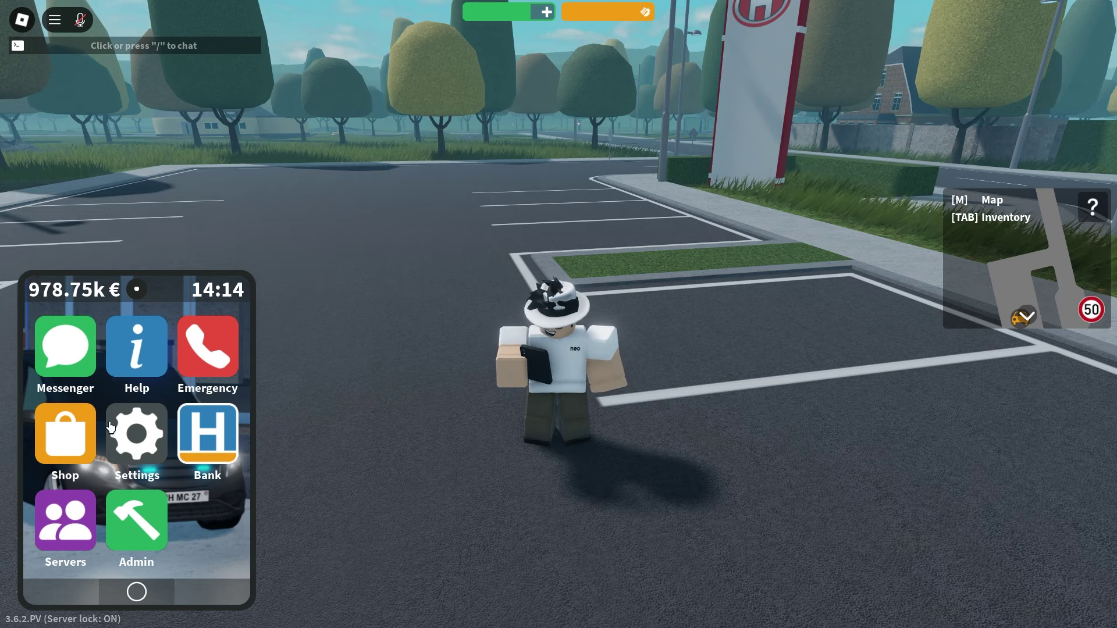
pyautogui.press('s')
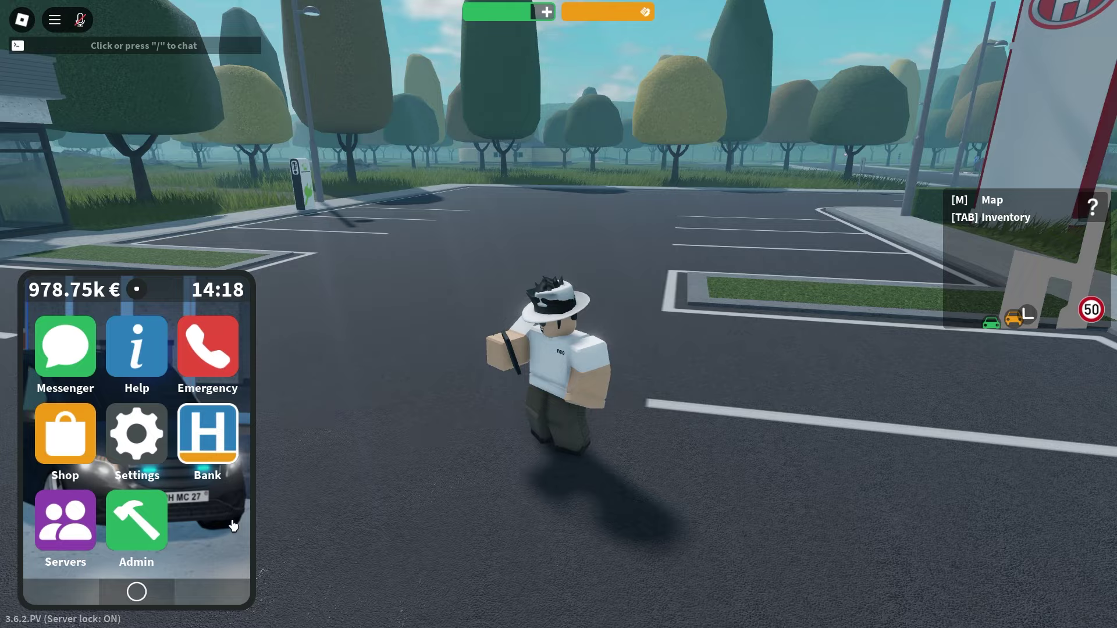
pyautogui.press('w')
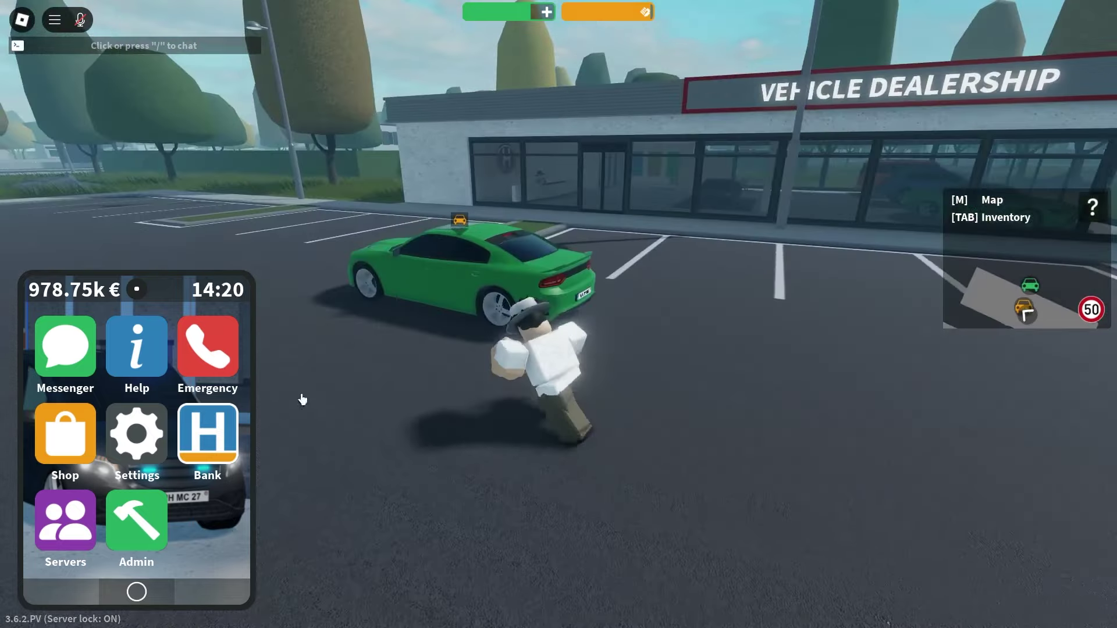
pyautogui.press('a')
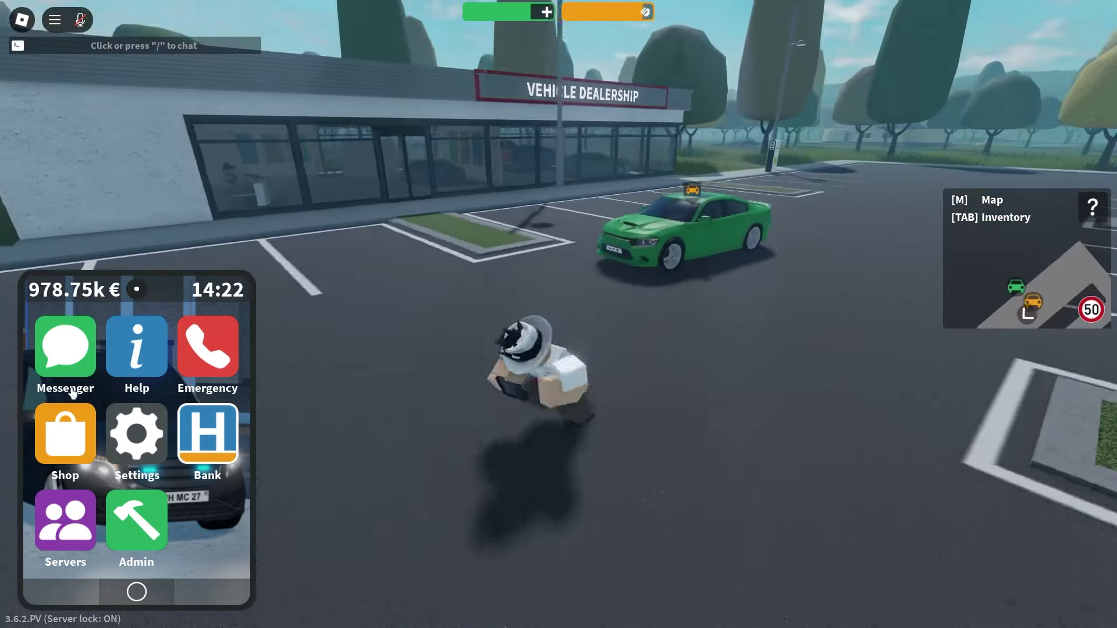
pyautogui.press('s')
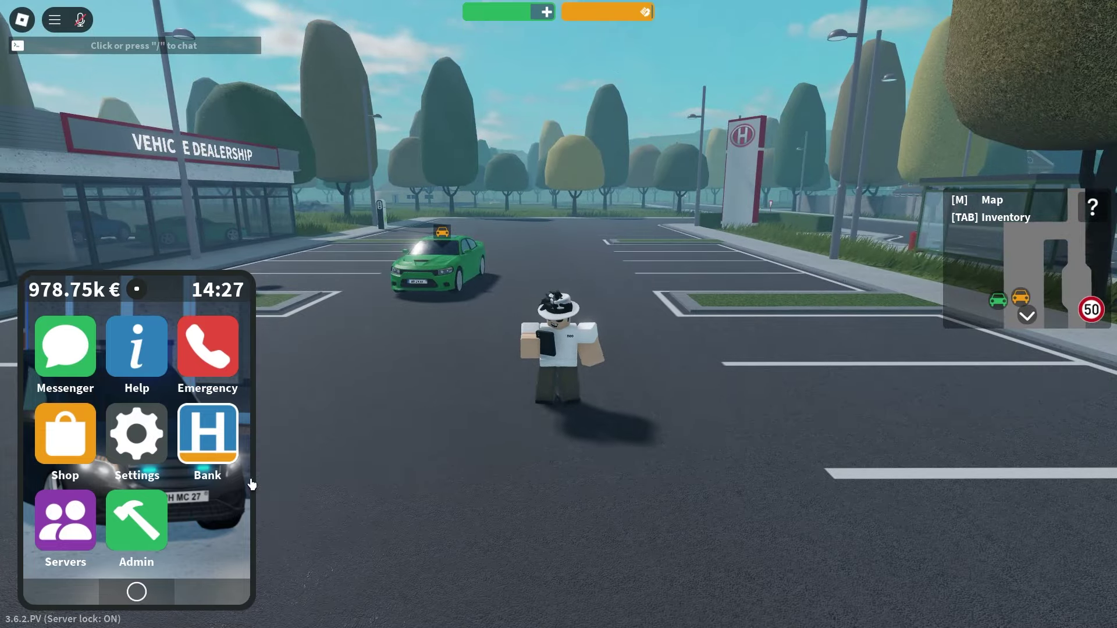
pyautogui.press('w')
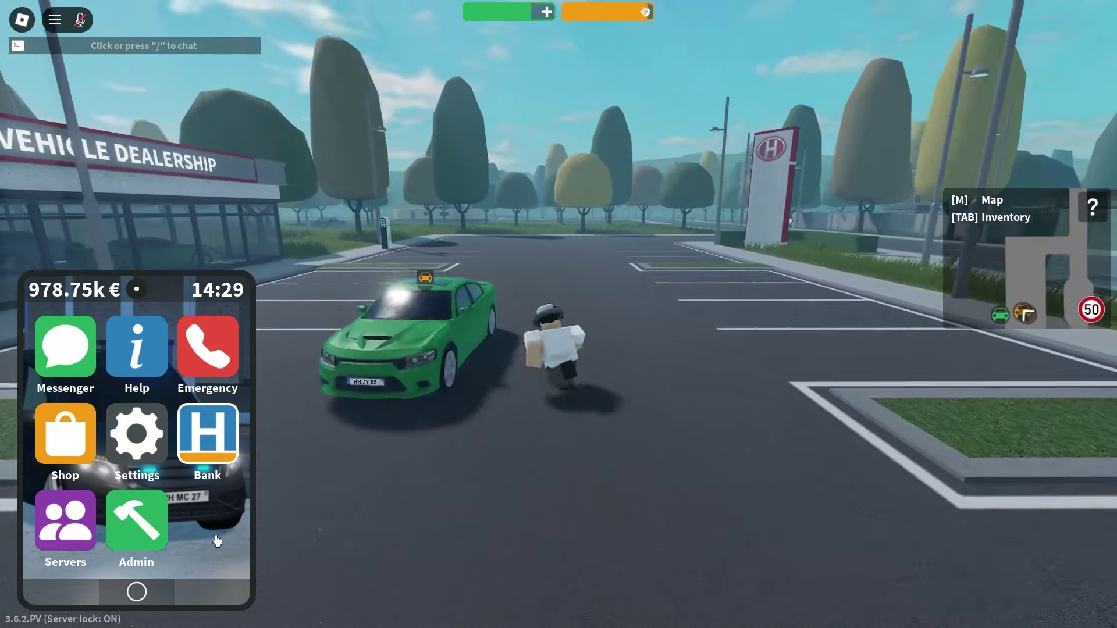
# Step: Walk from the dealership car park across the road to the white house's garage, checking the city map on the way
pyautogui.press('w')
pyautogui.scroll(-3, 536, 252)
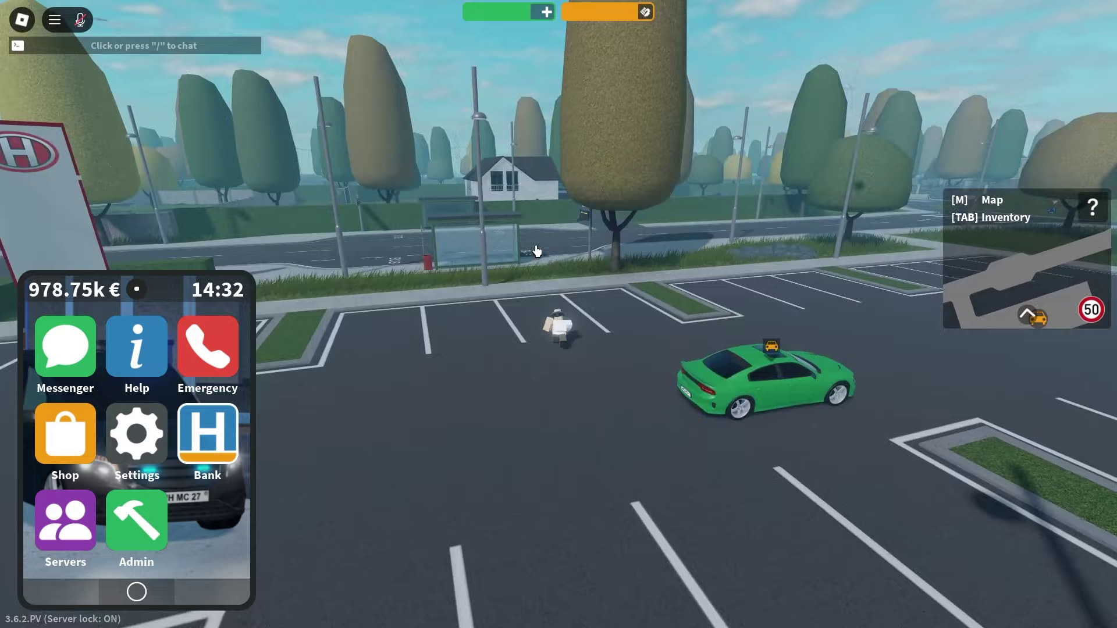
pyautogui.press('m')
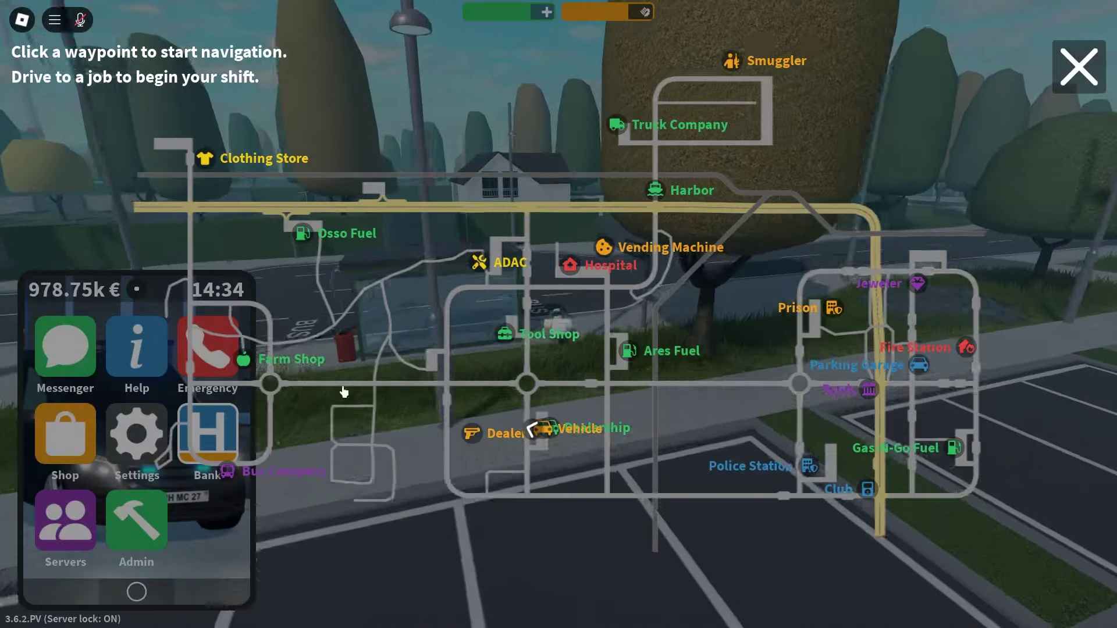
pyautogui.press('w')
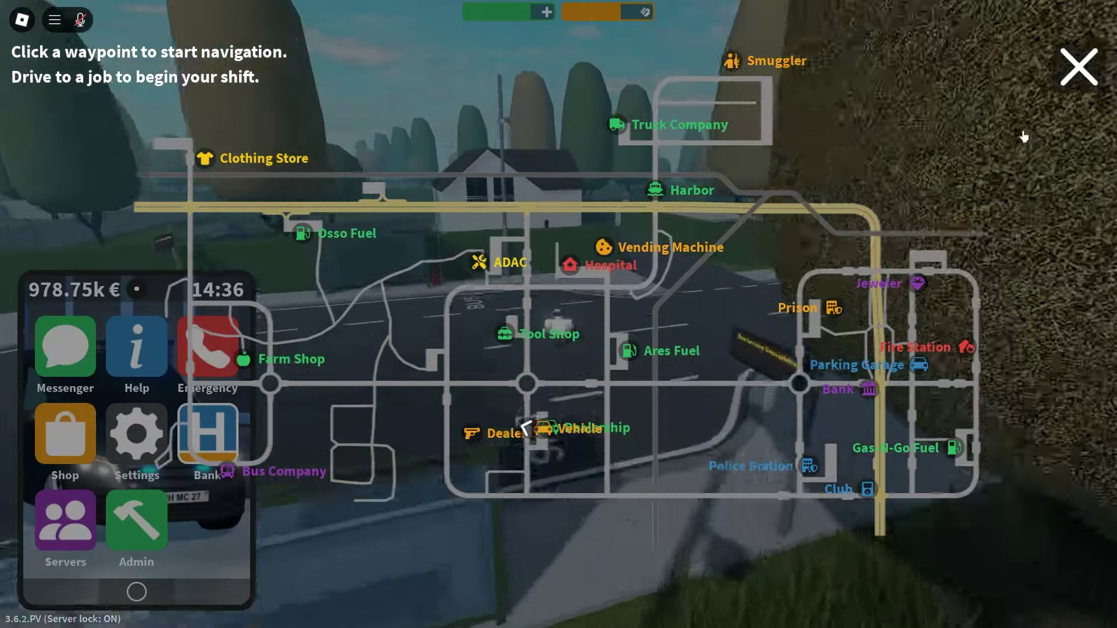
pyautogui.click(1078, 67)
pyautogui.press('w')
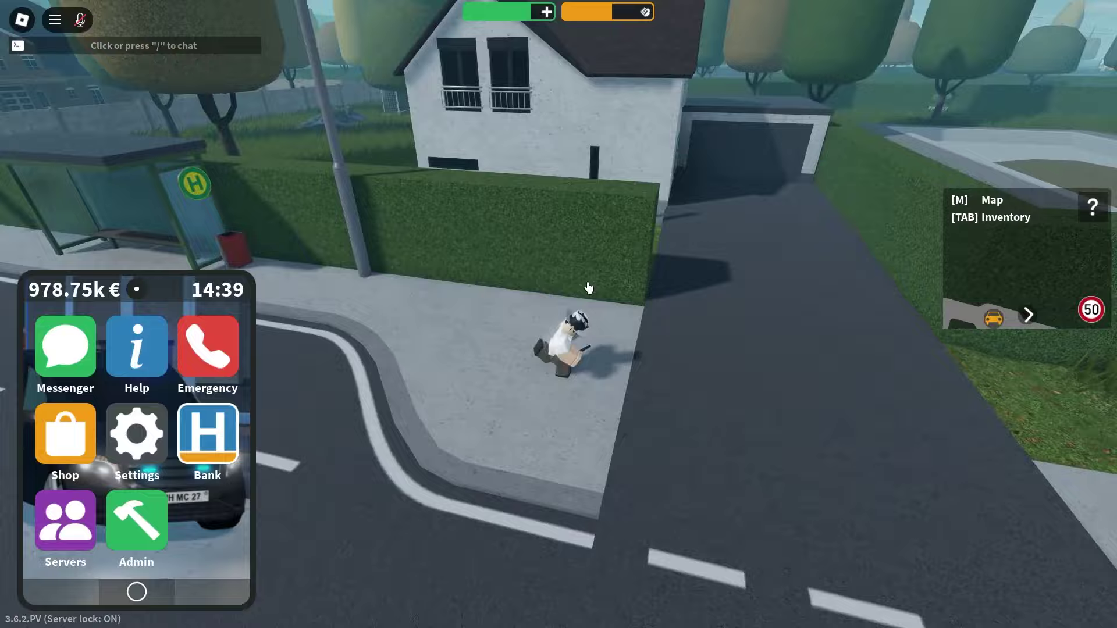
pyautogui.press('w')
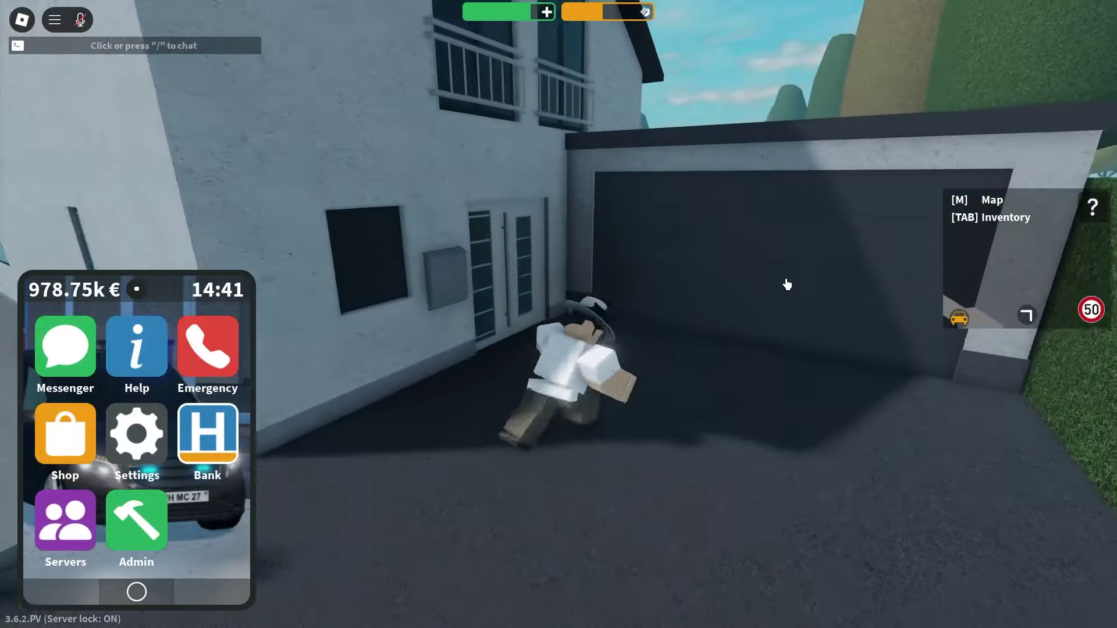
# Step: Walk back down the white house's driveway to the road facing the dealership
pyautogui.press('s')
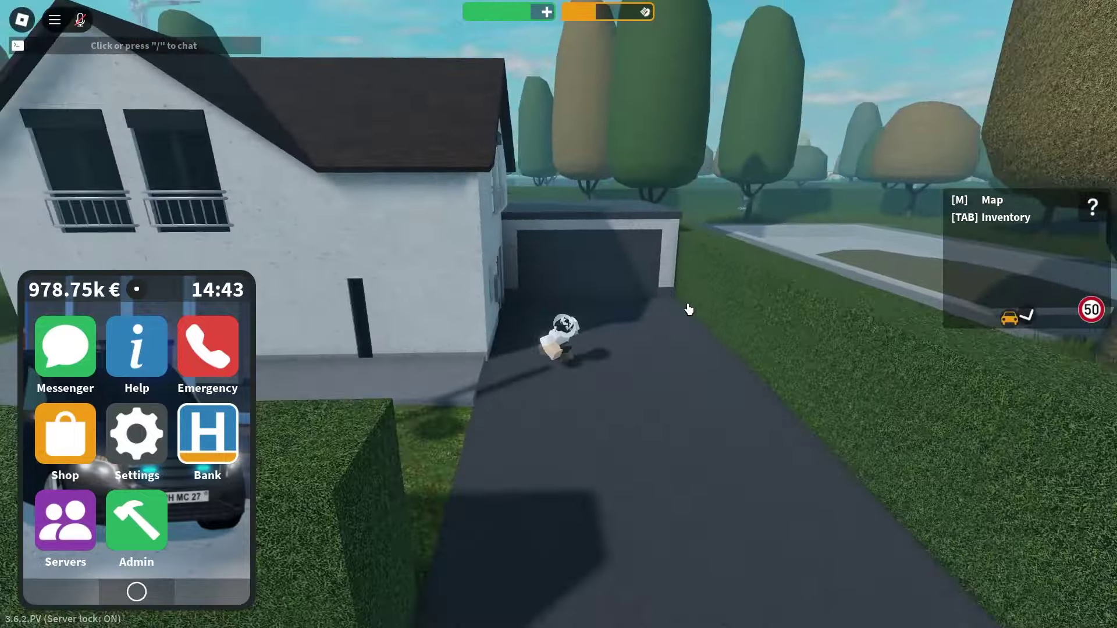
pyautogui.press('s')
pyautogui.press('w')
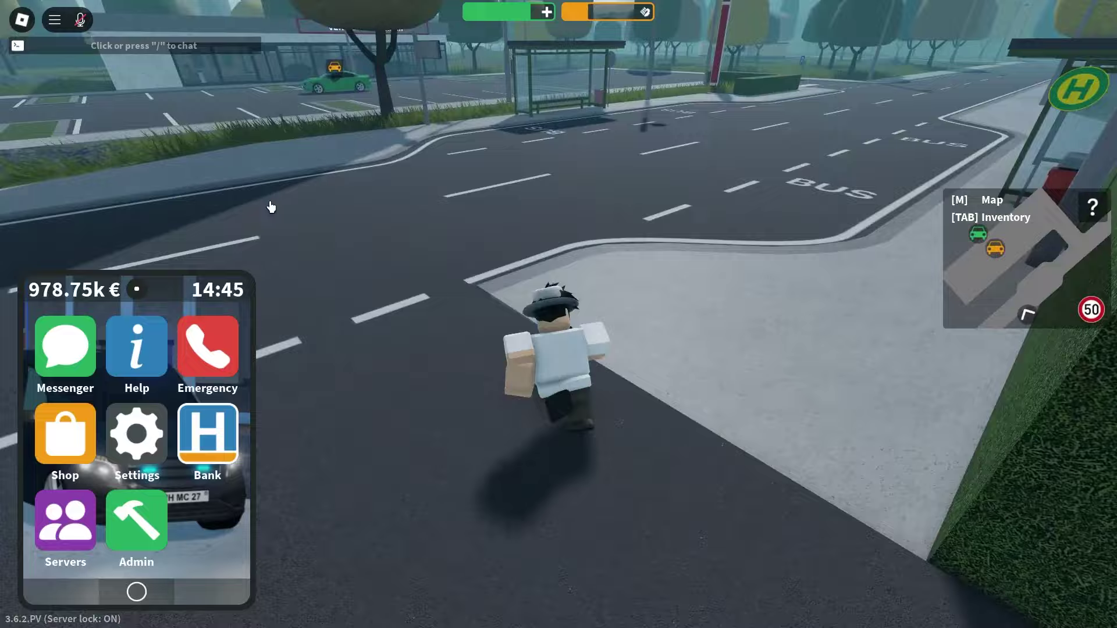
pyautogui.press('w')
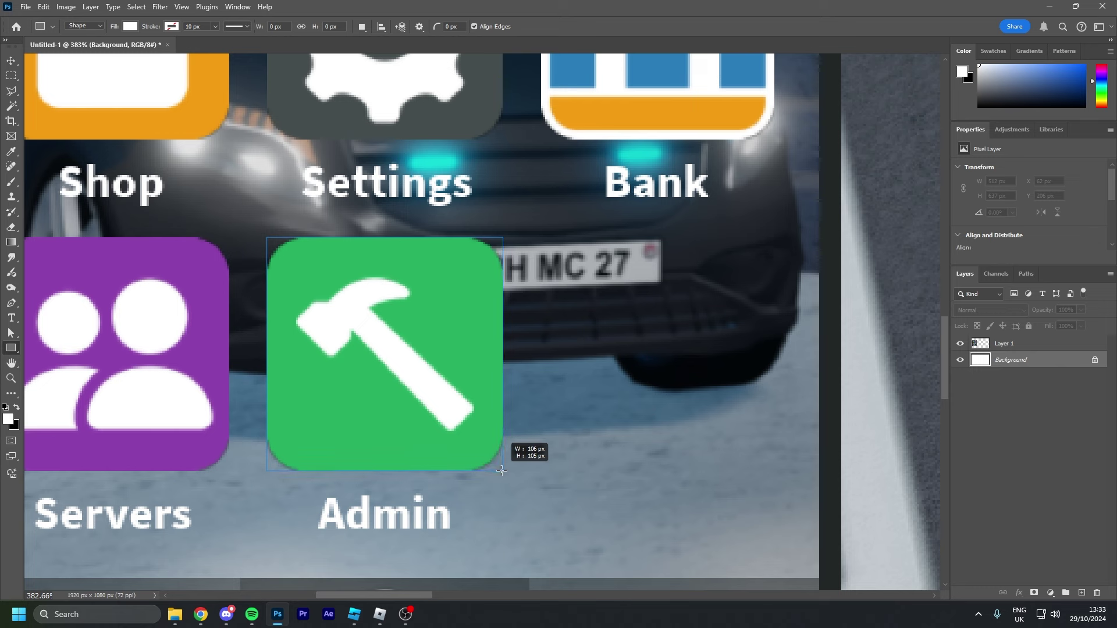
# Step: In Photoshop, draw a white 106 × 105 px rectangle over the Admin icon, round its corners to match, and move it into the empty slot beside Admin
pyautogui.moveTo(502, 470); pyautogui.dragTo(502, 470)
pyautogui.moveTo(1002, 333); pyautogui.dragTo(1003, 335)
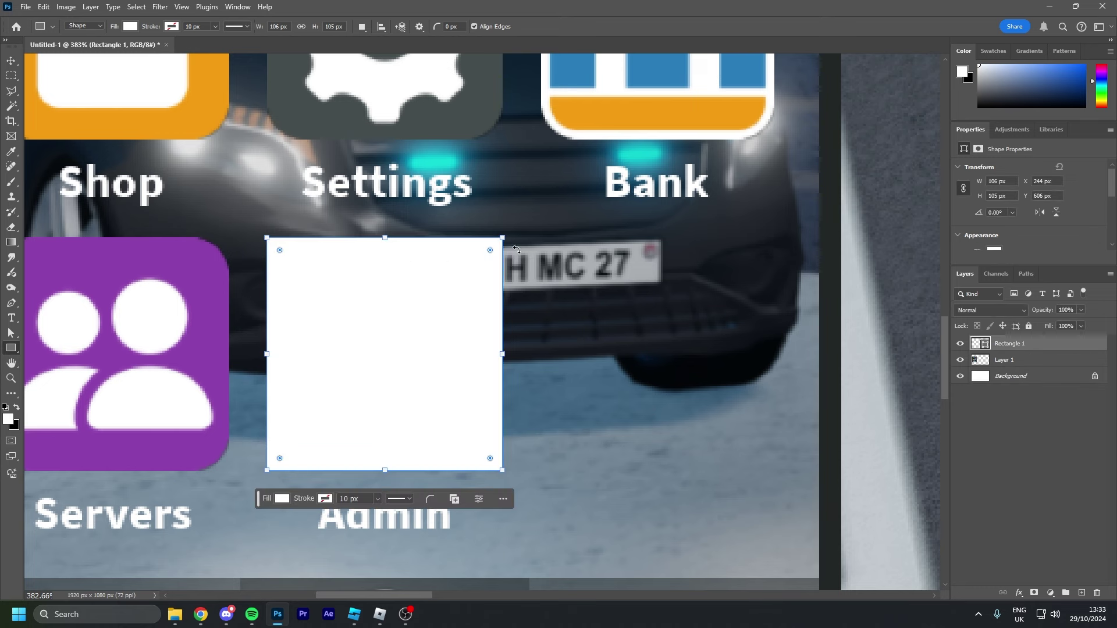
pyautogui.moveTo(489, 251); pyautogui.dragTo(468, 273)
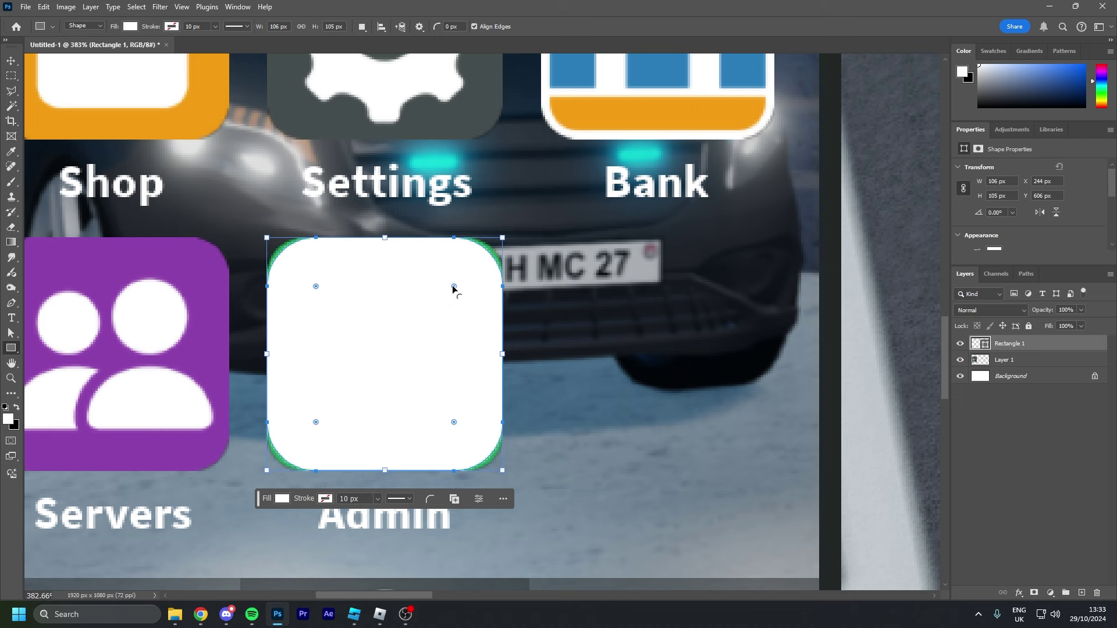
pyautogui.press('v')
pyautogui.moveTo(372, 377)
pyautogui.mouseDown()
pyautogui.moveTo(599, 383)
pyautogui.moveTo(663, 371)
pyautogui.moveTo(639, 375)
pyautogui.mouseUp()
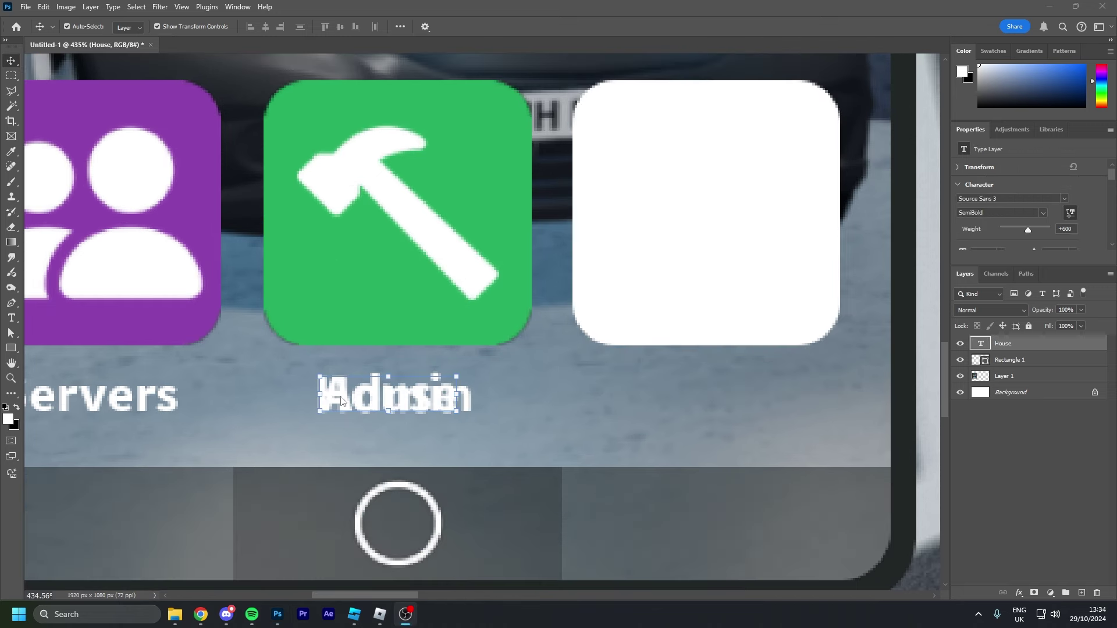
# Step: Move the House text label from the Admin caption to beneath the white rounded square, aligned with the other captions
pyautogui.click(341, 397)
pyautogui.moveTo(340, 393); pyautogui.dragTo(659, 392)
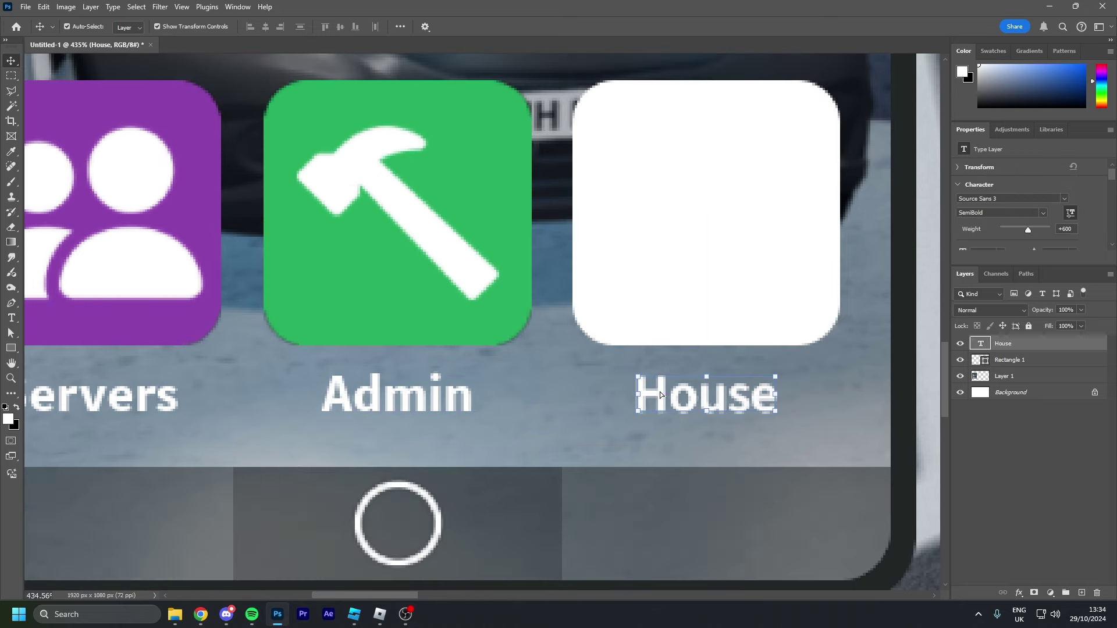
pyautogui.scroll(-5, 283, 341)
pyautogui.scroll(-5, 283, 341)
pyautogui.click(176, 332)
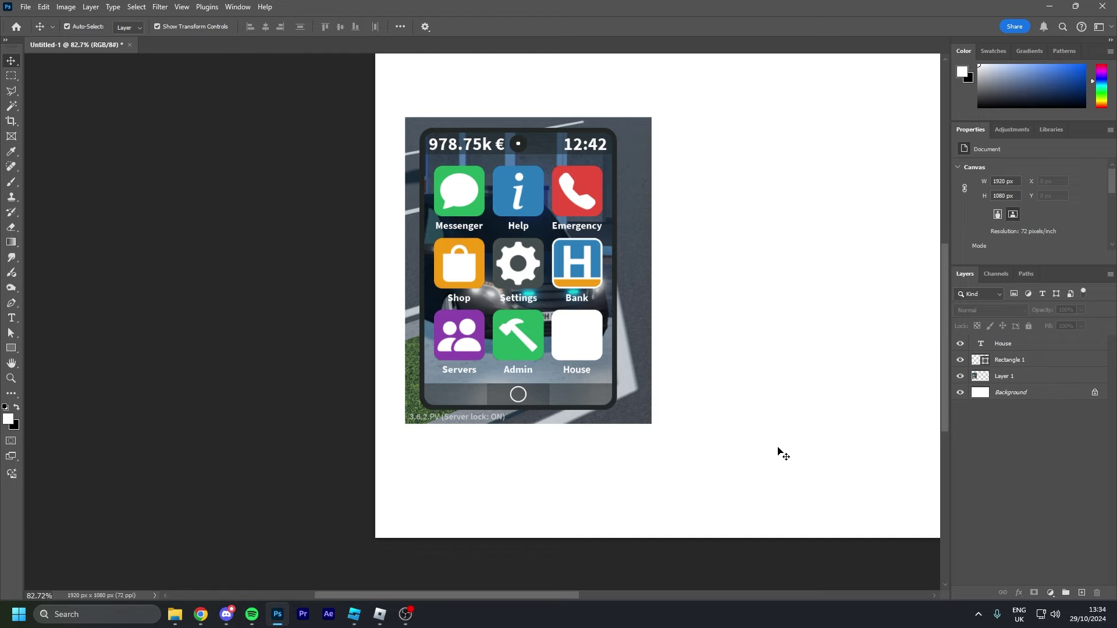
pyautogui.click(600, 335)
pyautogui.scroll(8, 594, 360)
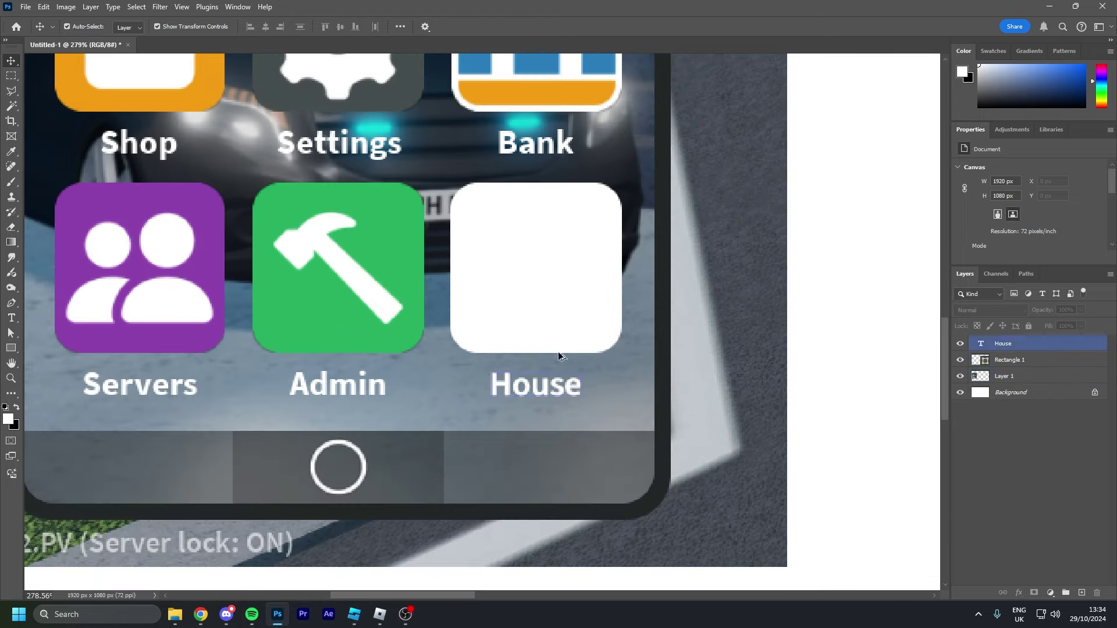
pyautogui.scroll(2, 545, 269)
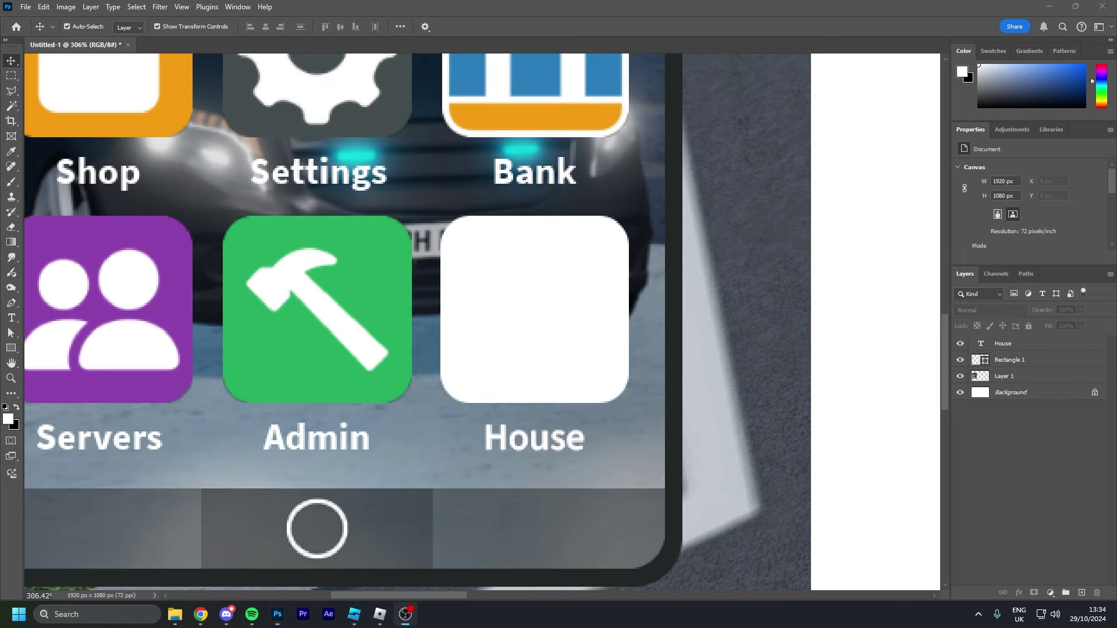
# Step: Place the home.png file from the Downloads folder into the phone mockup document
pyautogui.press('super+e')
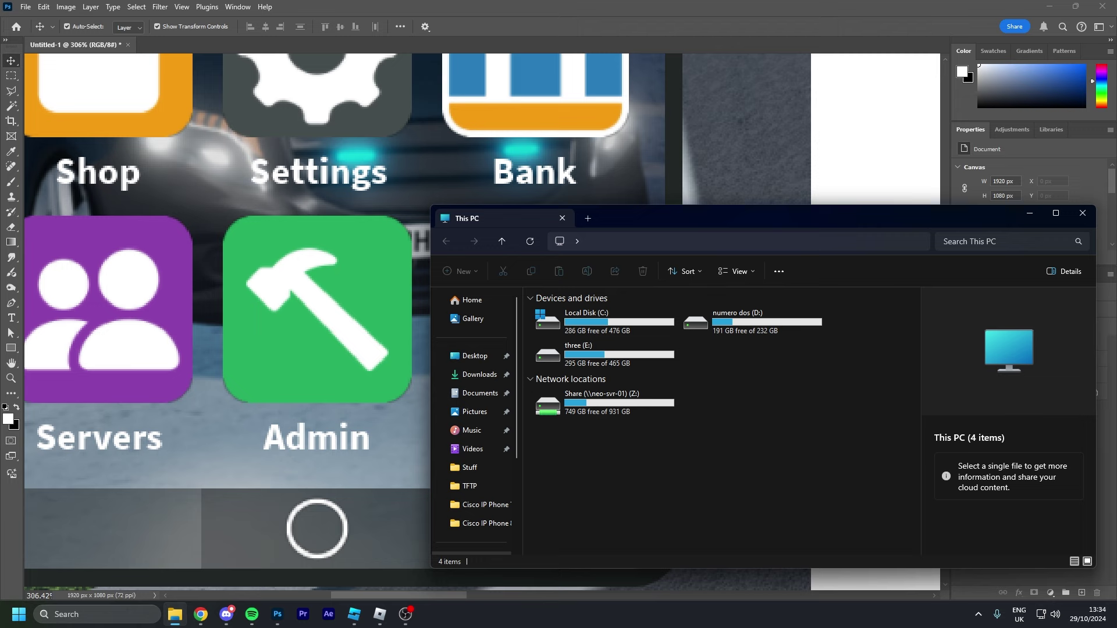
pyautogui.click(474, 379)
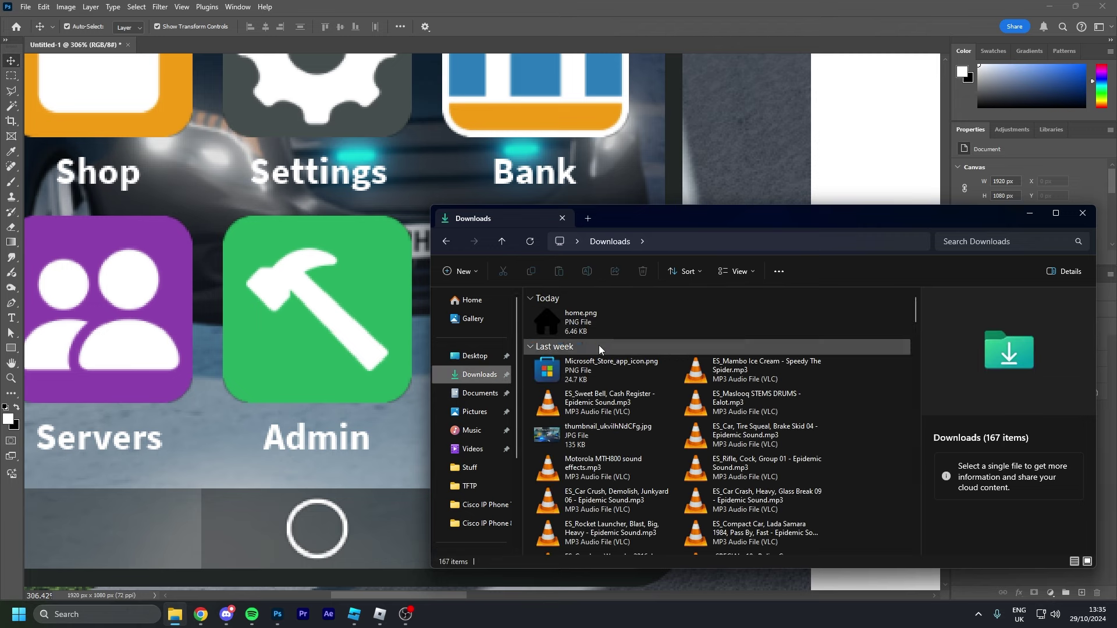
pyautogui.moveTo(573, 323); pyautogui.dragTo(221, 344)
pyautogui.scroll(-3, 342, 262)
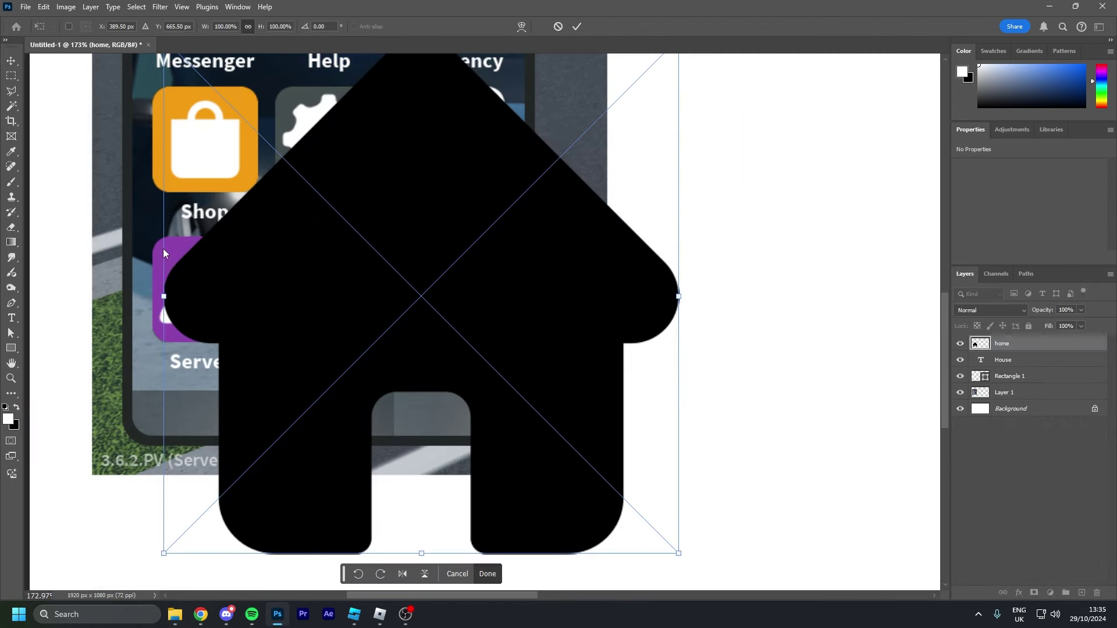
# Step: Scale the placed home image to 13.96%, centre it inside the white rounded square above House, and commit the placement
pyautogui.moveTo(163, 297); pyautogui.dragTo(472, 281)
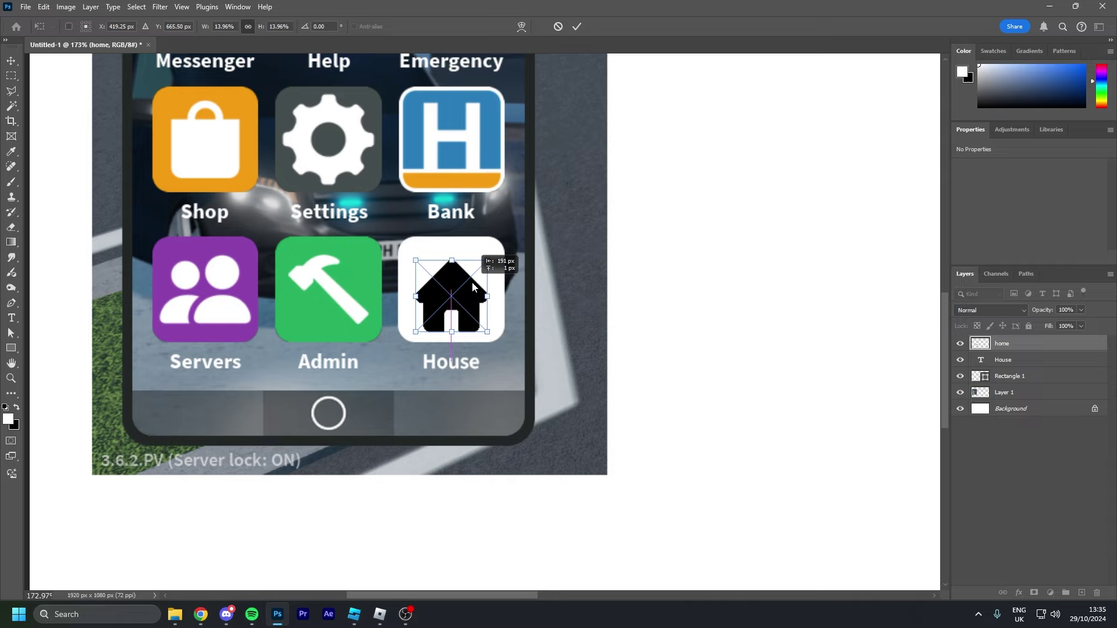
pyautogui.scroll(3, 414, 303)
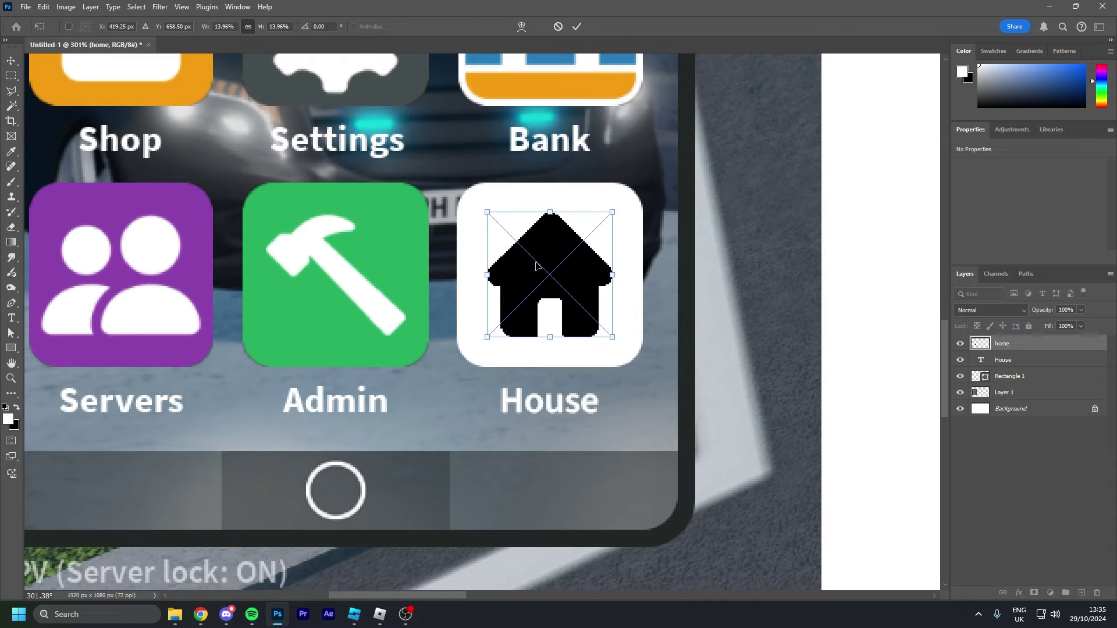
pyautogui.press('Return')
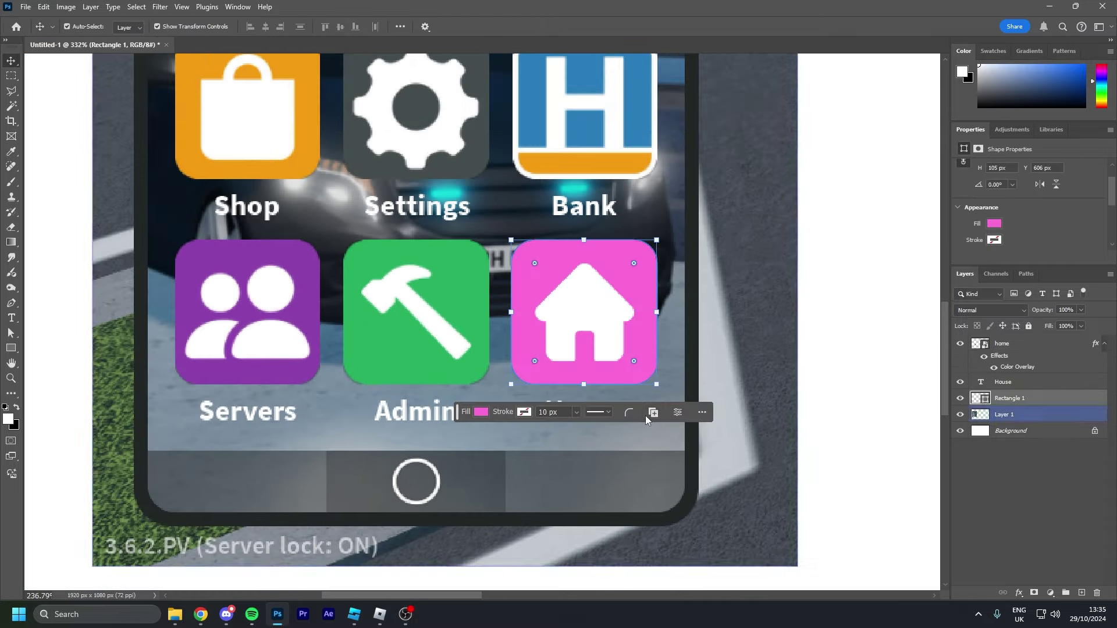
# Step: Examine the phone mockup with its pink House icon and clear the layer selection
pyautogui.scroll(-8, 645, 416)
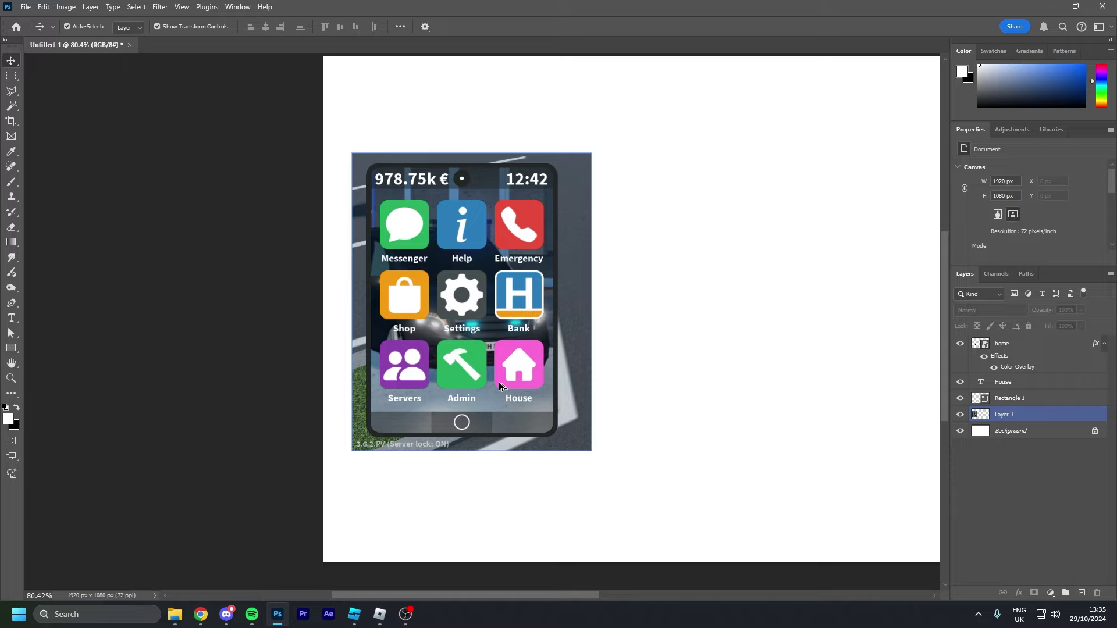
pyautogui.scroll(3, 502, 387)
pyautogui.scroll(-3, 512, 329)
pyautogui.scroll(3, 529, 417)
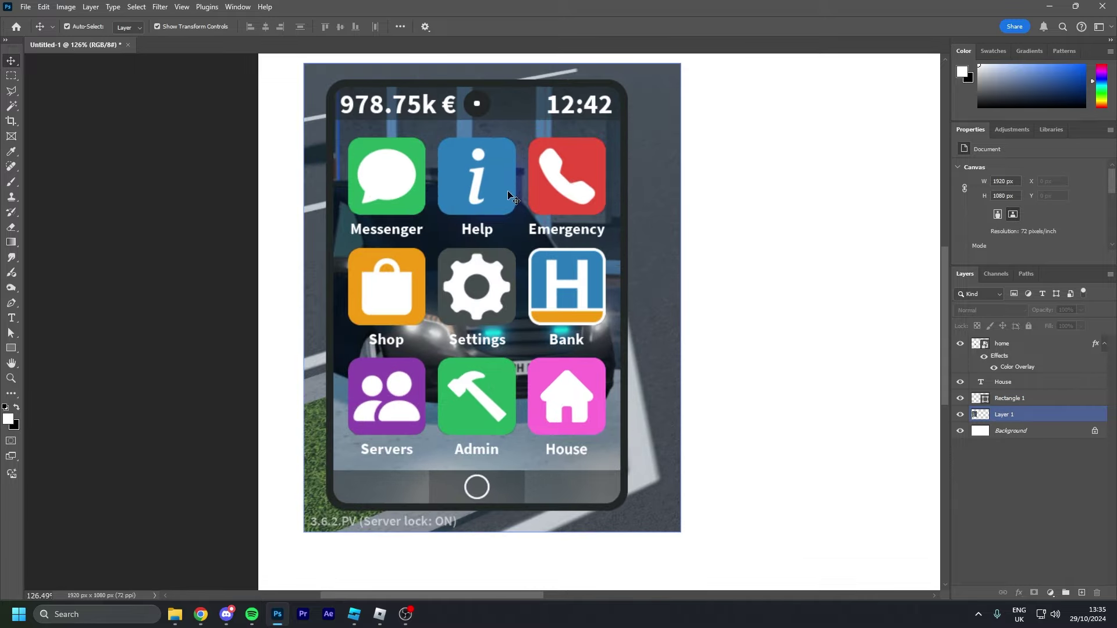
pyautogui.scroll(2, 585, 430)
pyautogui.scroll(-3, 372, 410)
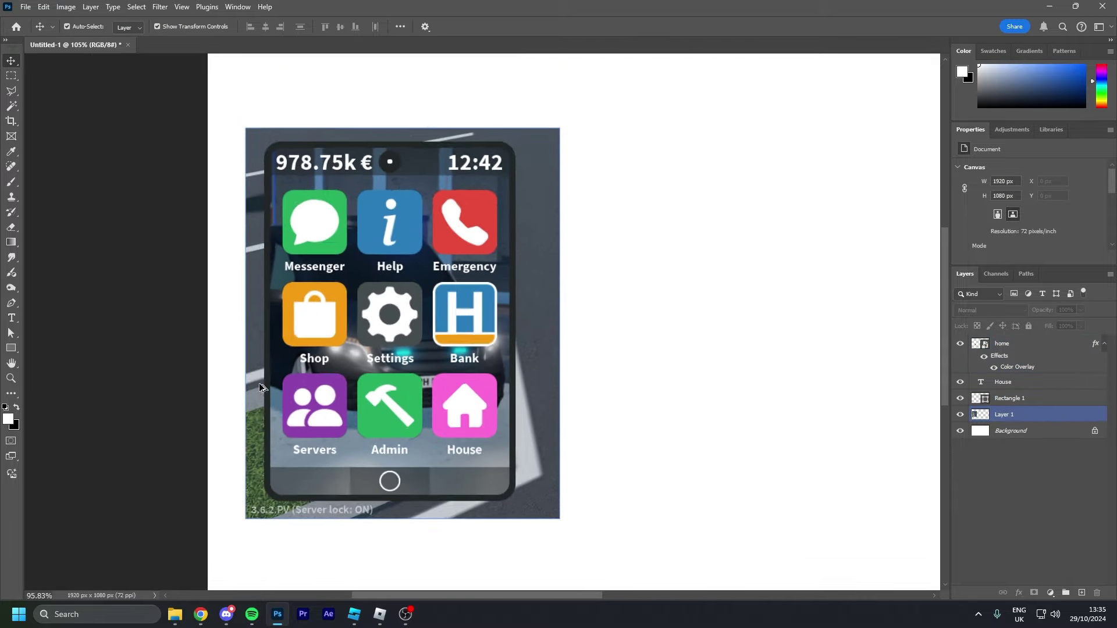
pyautogui.scroll(-5, 260, 383)
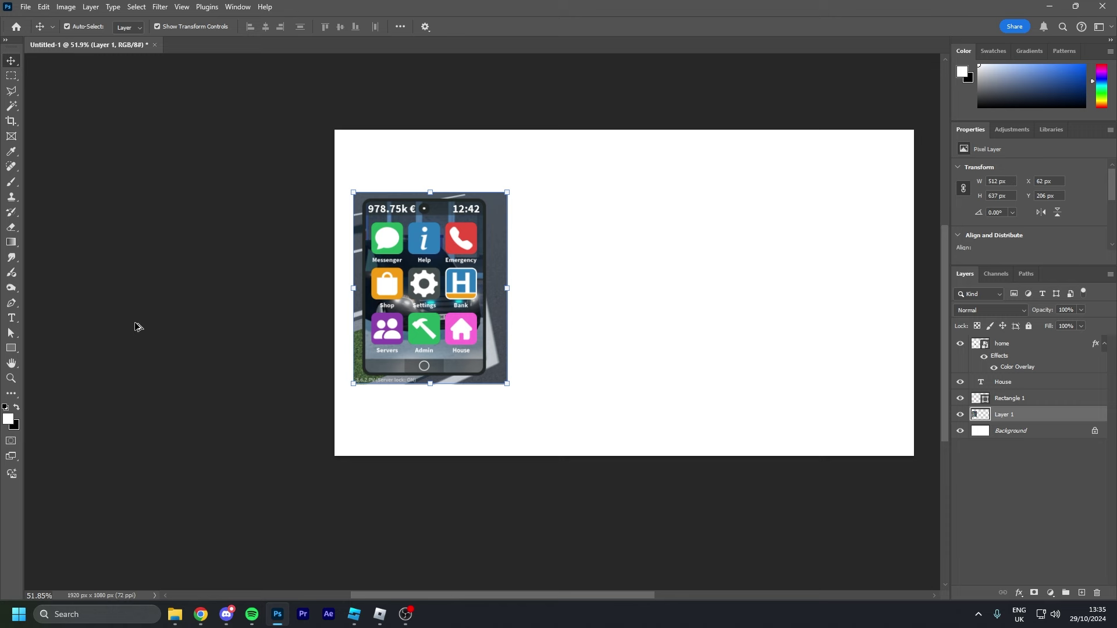
pyautogui.click(135, 326)
pyautogui.scroll(-1, 808, 237)
# Step: Stretch the 19 px wide road strip downward to about 91 px high across the scenery patch and commit the transform
pyautogui.scroll(3, 693, 285)
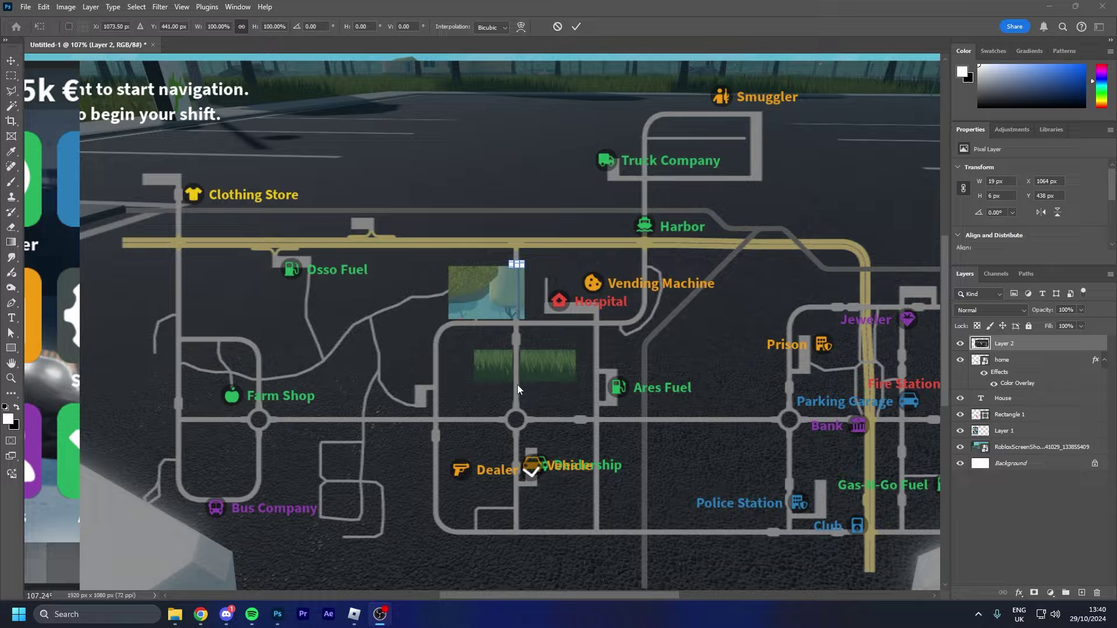
pyautogui.scroll(-3, 518, 385)
pyautogui.scroll(2, 518, 318)
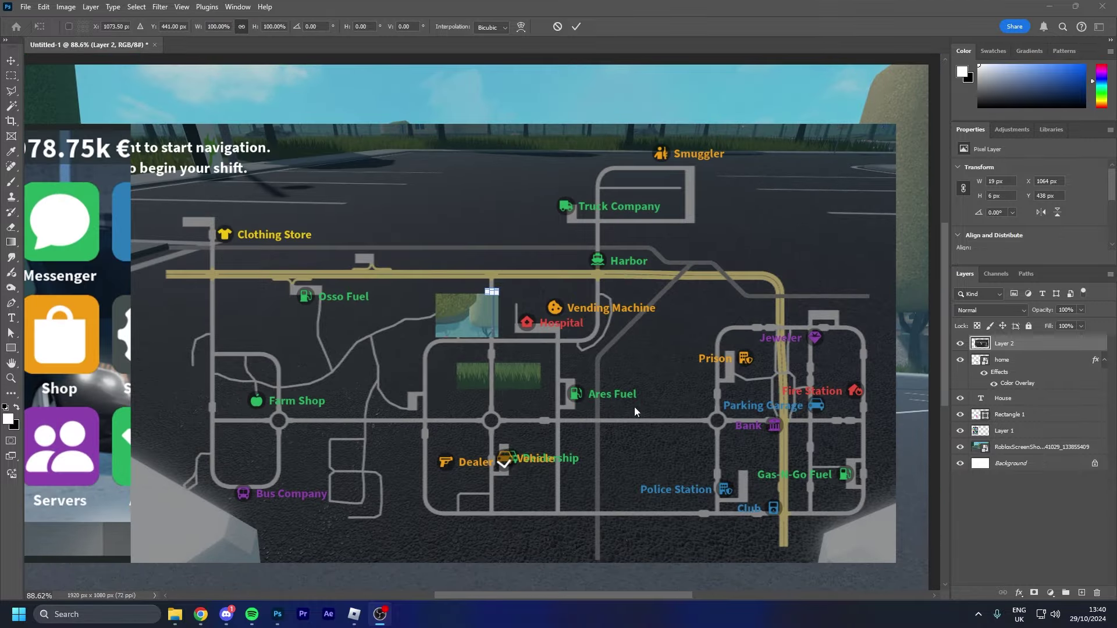
pyautogui.scroll(4, 569, 295)
pyautogui.scroll(-1, 591, 343)
pyautogui.scroll(1, 598, 303)
pyautogui.scroll(-1, 579, 292)
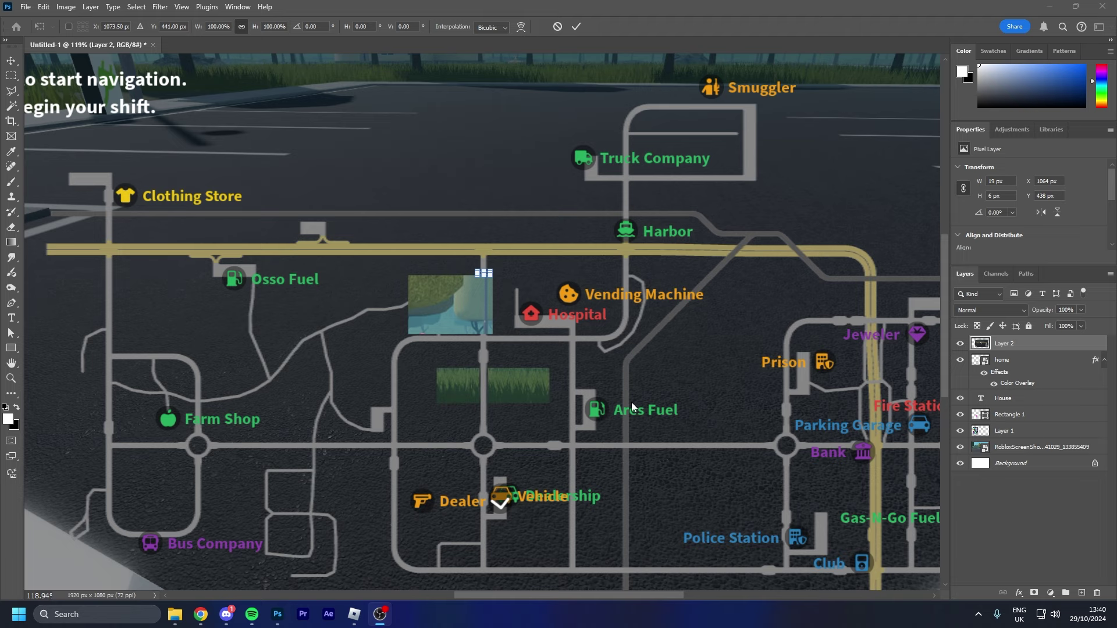
pyautogui.scroll(5, 483, 261)
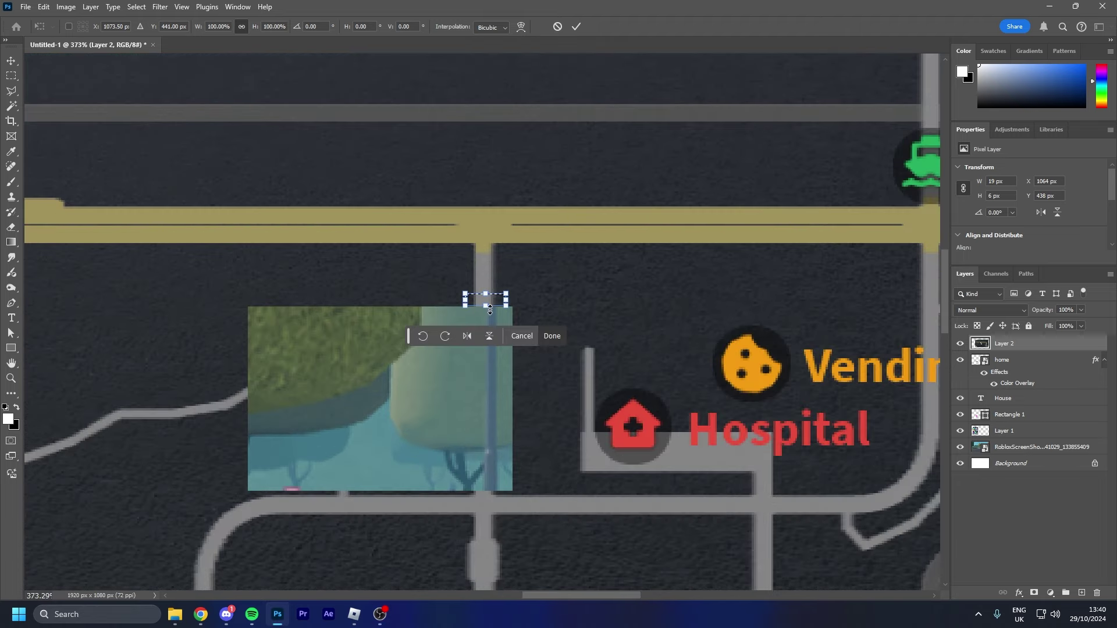
pyautogui.moveTo(487, 306); pyautogui.dragTo(484, 494)
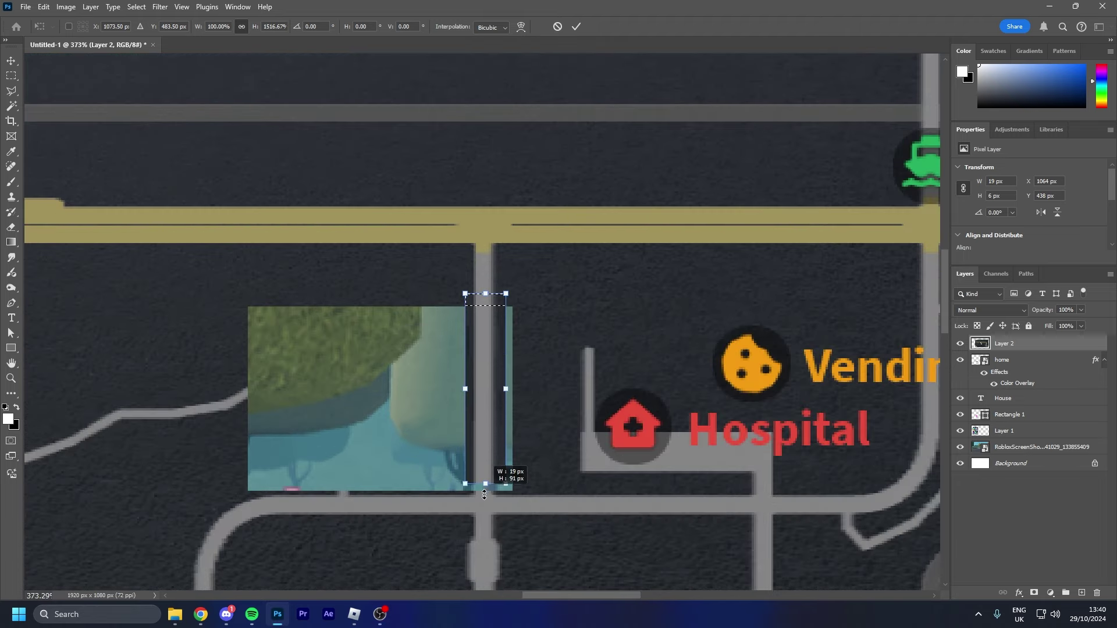
pyautogui.click(575, 27)
# Step: Move the traced road map layer slightly to about X 467 px, Y 202 px
pyautogui.scroll(3, 522, 312)
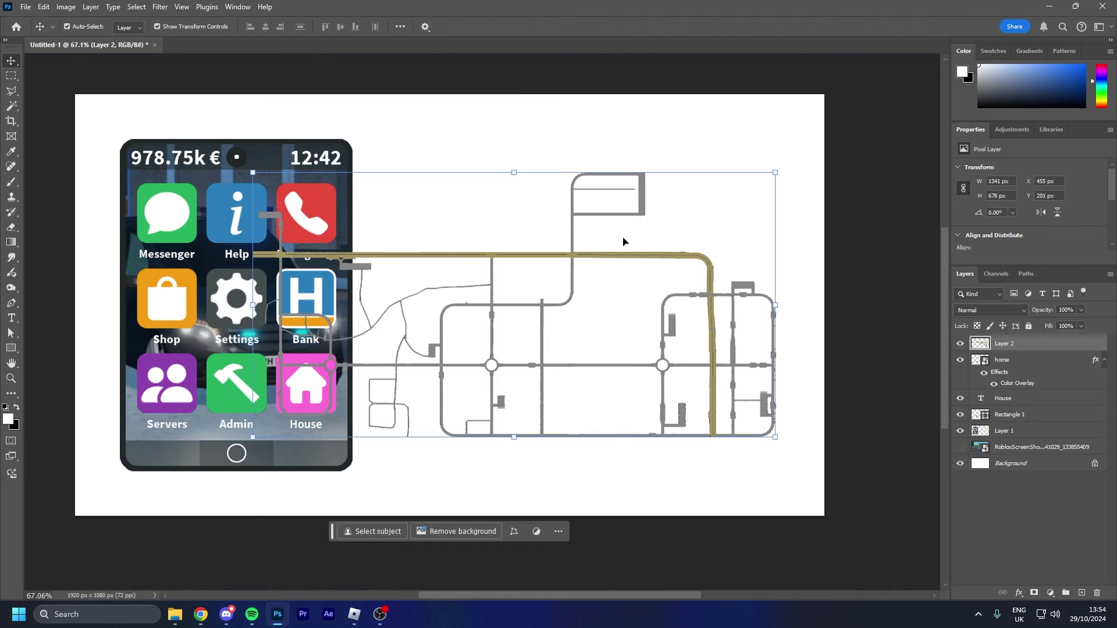
pyautogui.moveTo(610, 261)
pyautogui.mouseDown()
pyautogui.moveTo(630, 270)
pyautogui.moveTo(613, 263)
pyautogui.mouseUp()
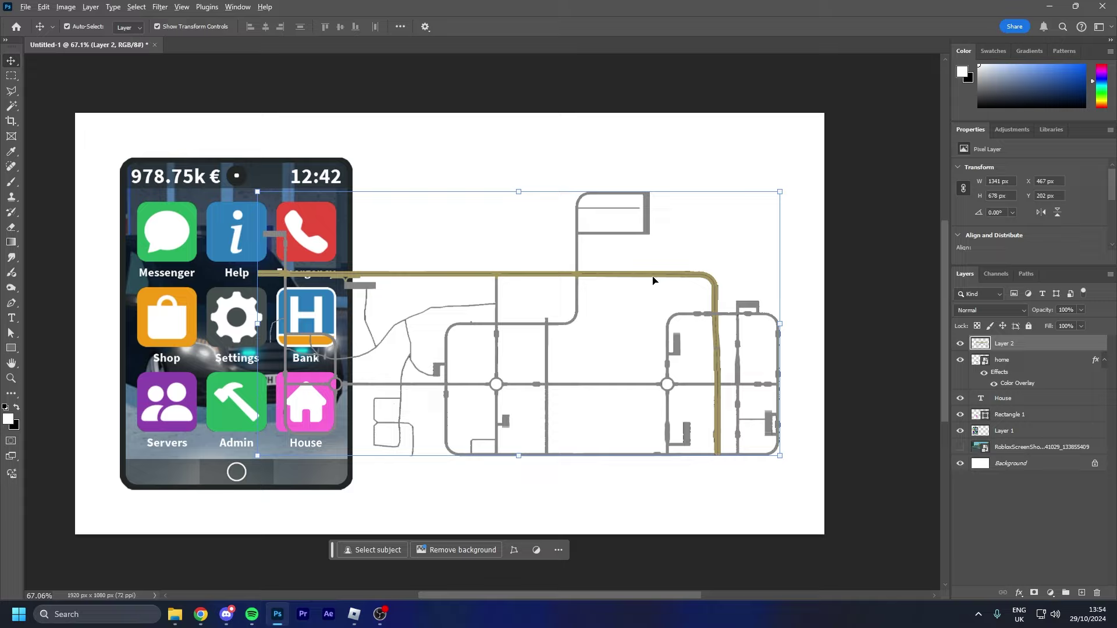
pyautogui.scroll(3, 651, 273)
pyautogui.scroll(-3, 728, 232)
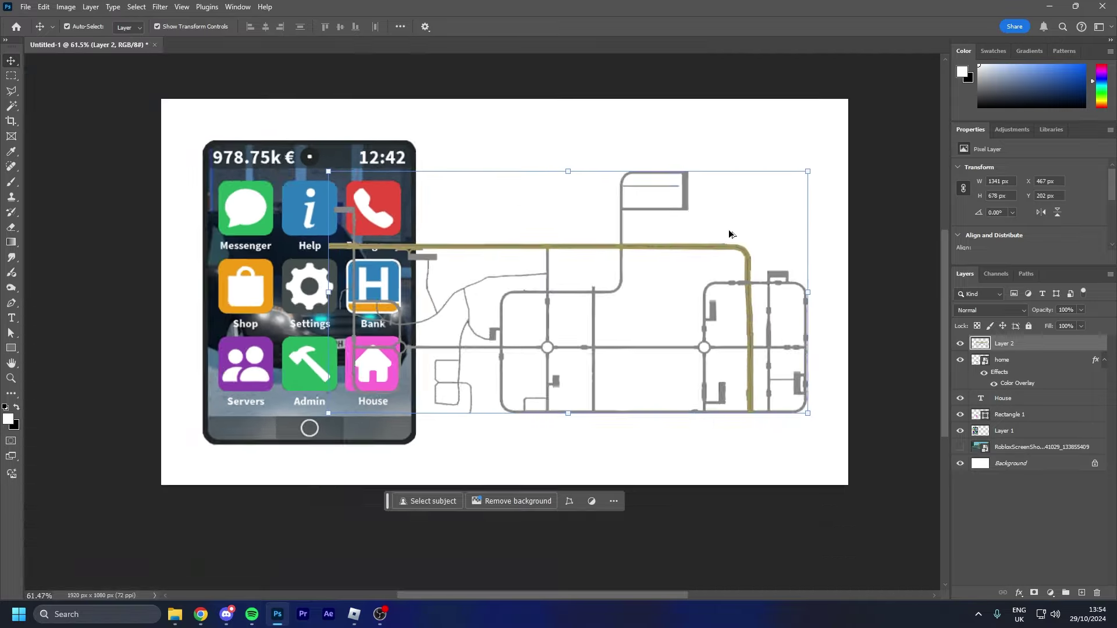
pyautogui.scroll(3, 479, 349)
# Step: Switch to Roblox to view the in-game waypoint map, and return to Photoshop
pyautogui.click(354, 615)
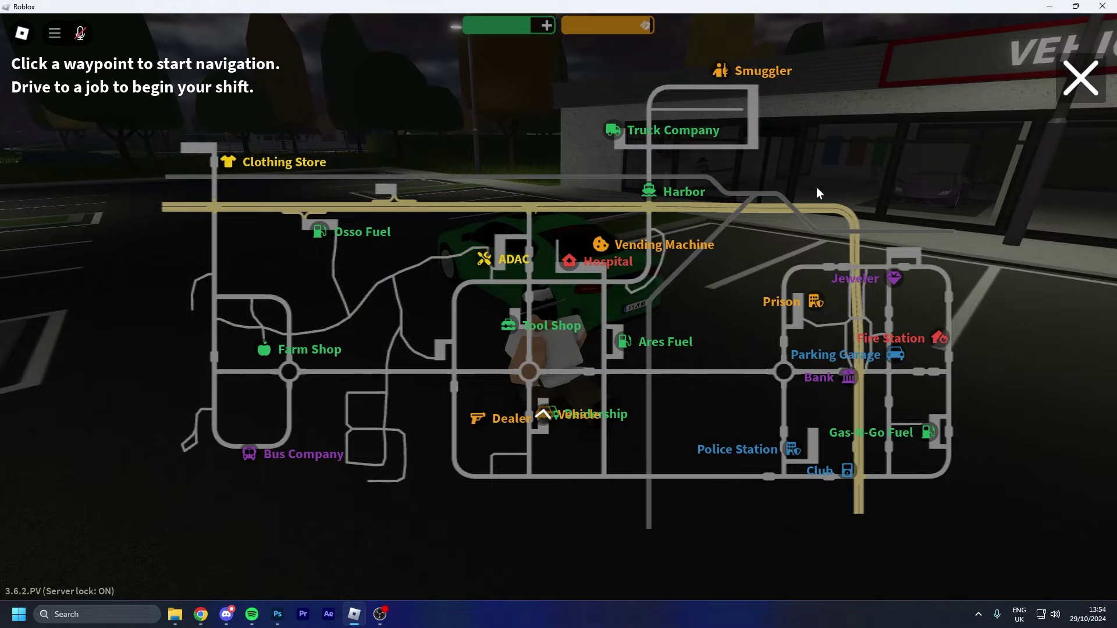
pyautogui.click(277, 614)
pyautogui.scroll(3, 731, 369)
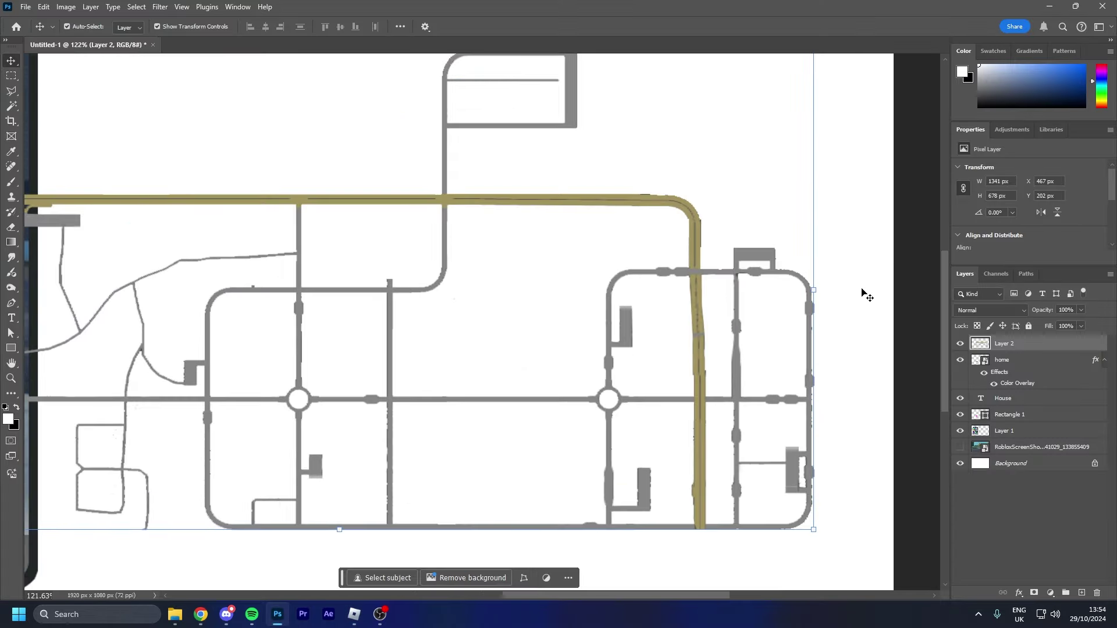
# Step: Examine the traced road network around its roundabouts, side roads and the part overlapping the phone
pyautogui.click(867, 296)
pyautogui.scroll(-3, 861, 279)
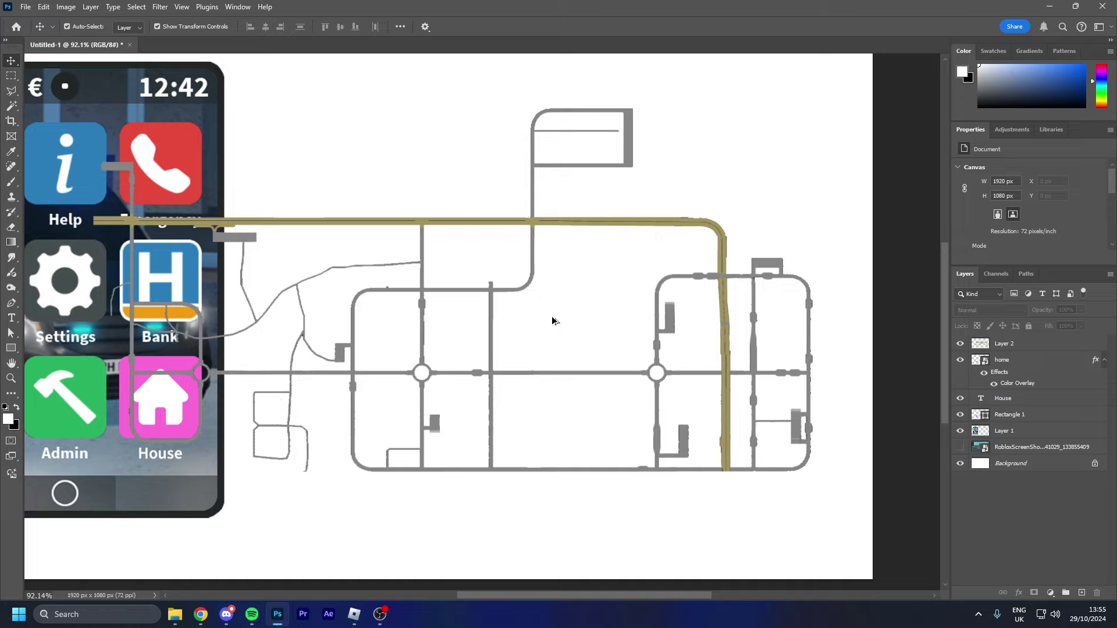
pyautogui.scroll(4, 547, 318)
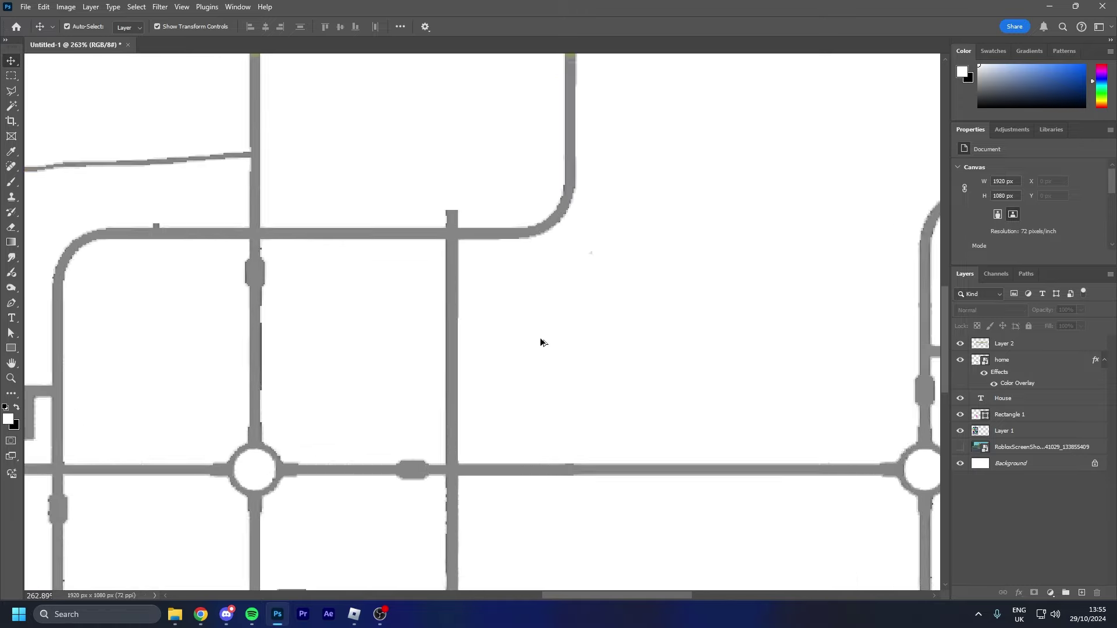
pyautogui.scroll(-2, 540, 338)
pyautogui.scroll(-3, 348, 369)
pyautogui.scroll(2, 237, 372)
pyautogui.click(128, 393)
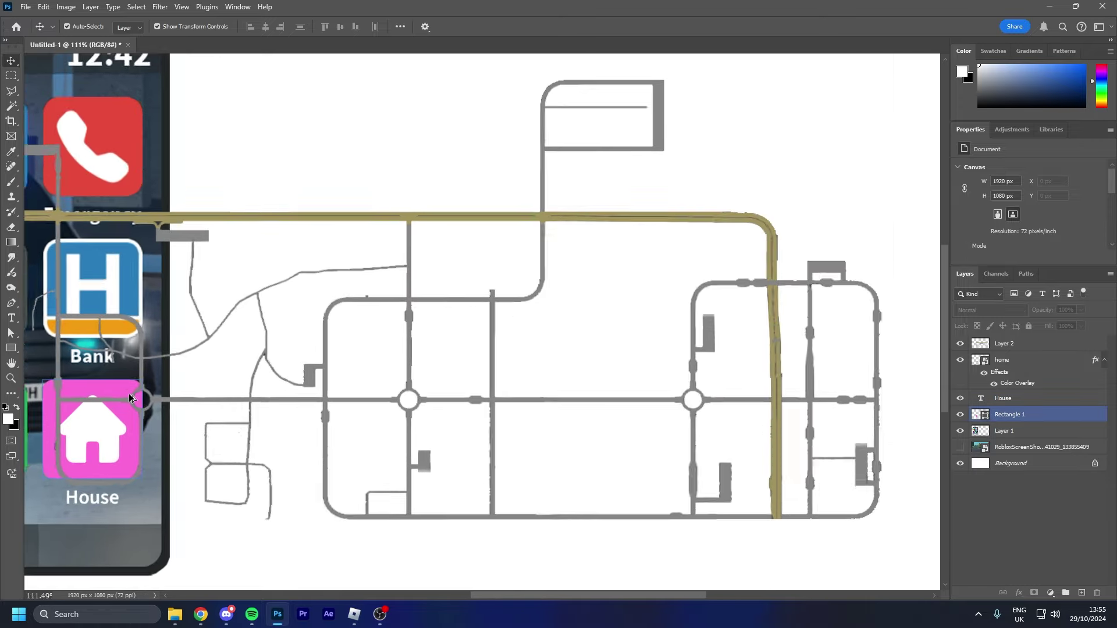
pyautogui.scroll(2, 128, 380)
pyautogui.click(128, 362)
pyautogui.scroll(4, 130, 345)
pyautogui.click(484, 355)
pyautogui.scroll(-1, 484, 358)
pyautogui.scroll(-4, 329, 375)
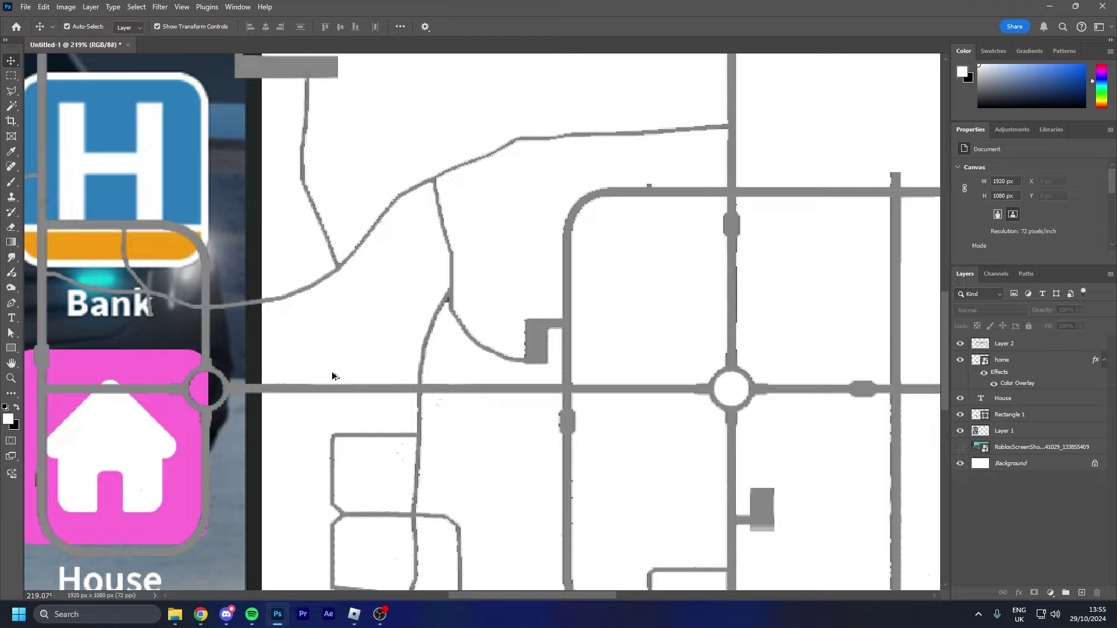
# Step: Switch to Roblox, close the map and drive the green car along the road to look at the roadside house
pyautogui.hotkey('alt', 'Tab')
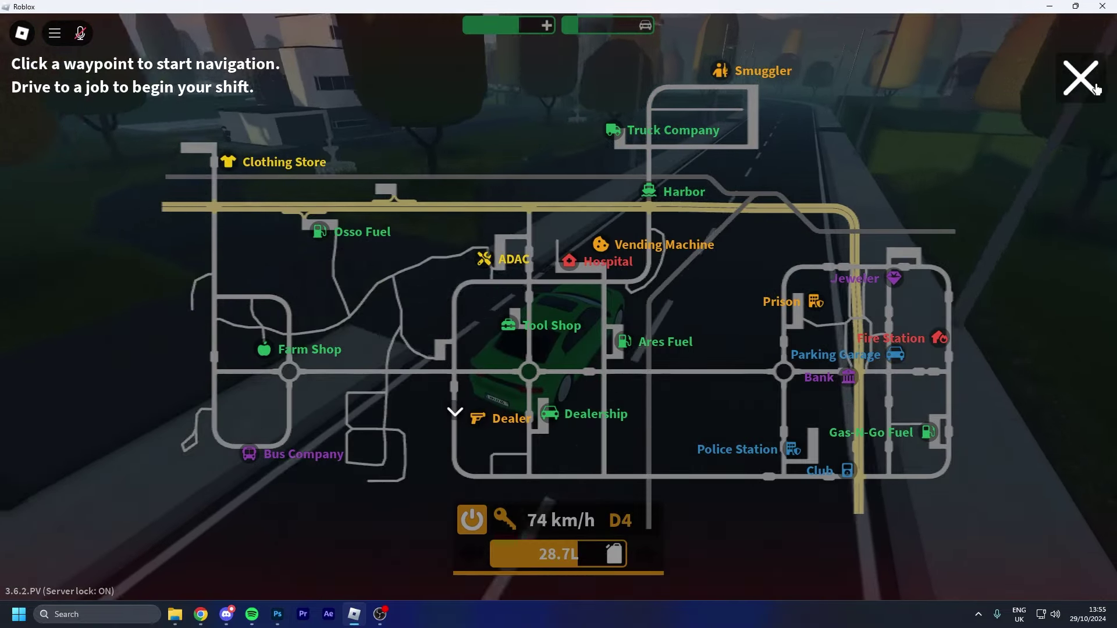
pyautogui.press('m')
pyautogui.press('w')
pyautogui.rightClick(587, 135)
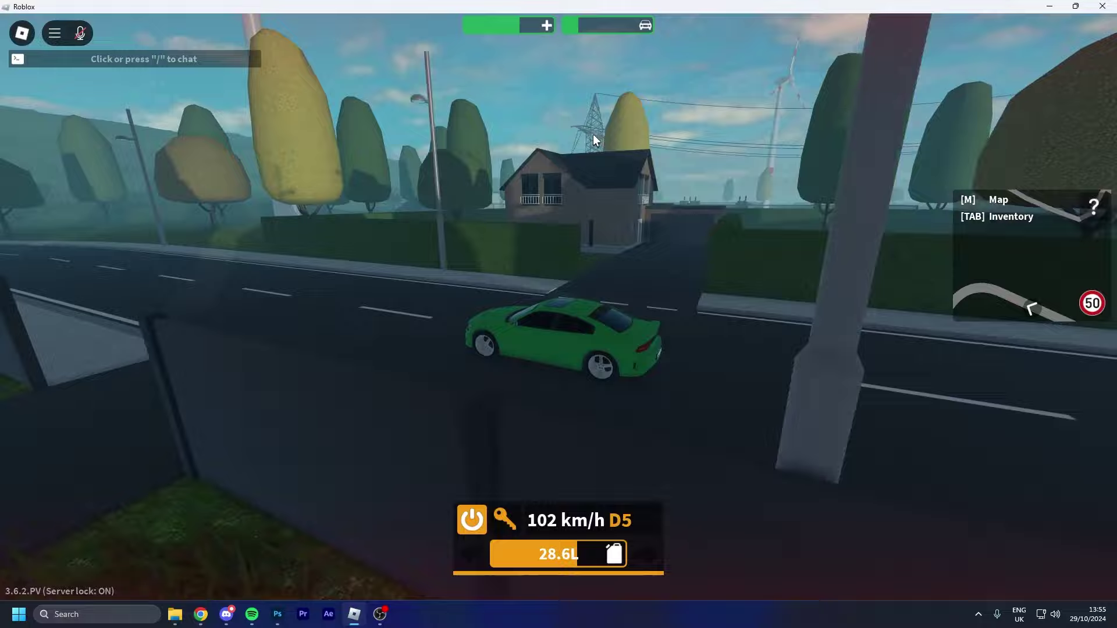
pyautogui.press('s')
pyautogui.press('a')
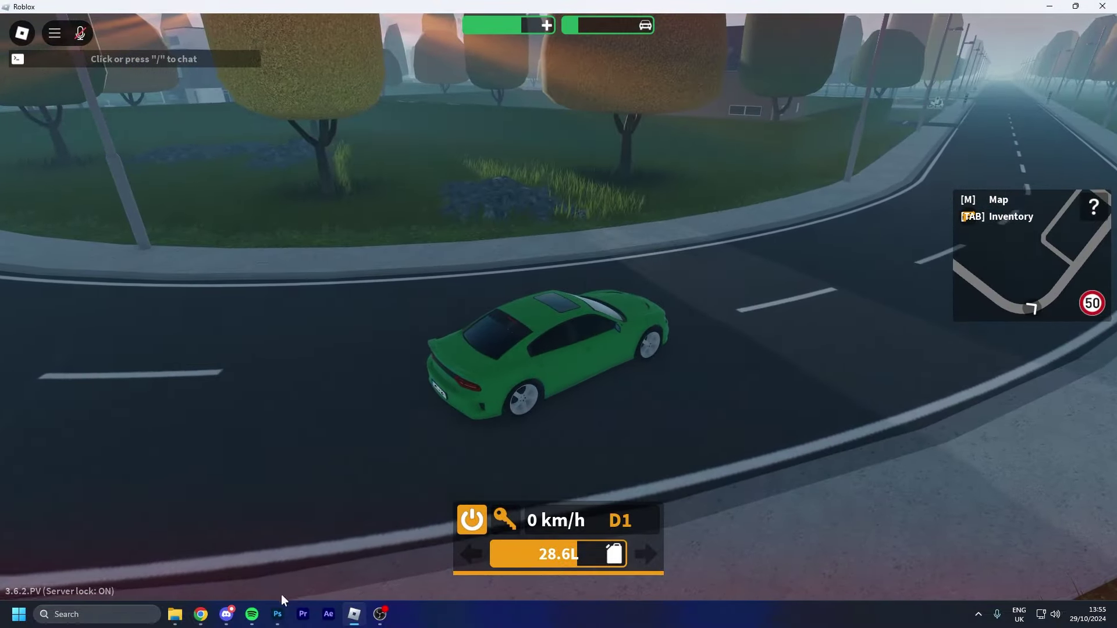
# Step: Switch back to Photoshop and place maps-and-flags.png from the Downloads folder onto the road map
pyautogui.click(278, 615)
pyautogui.scroll(8, 509, 339)
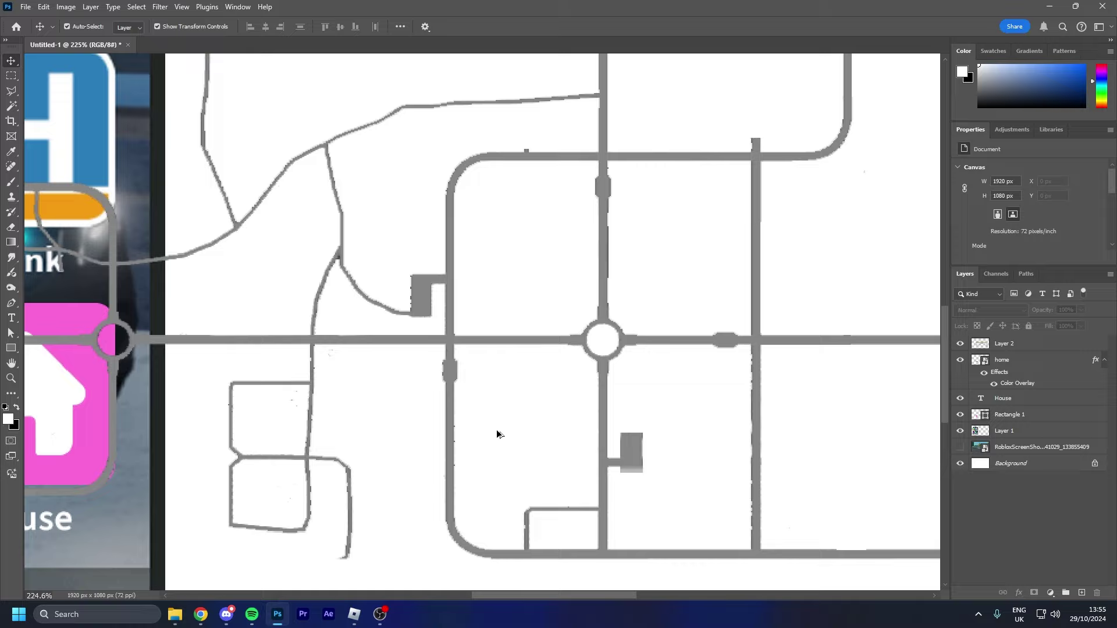
pyautogui.scroll(2, 496, 431)
pyautogui.scroll(-3, 524, 428)
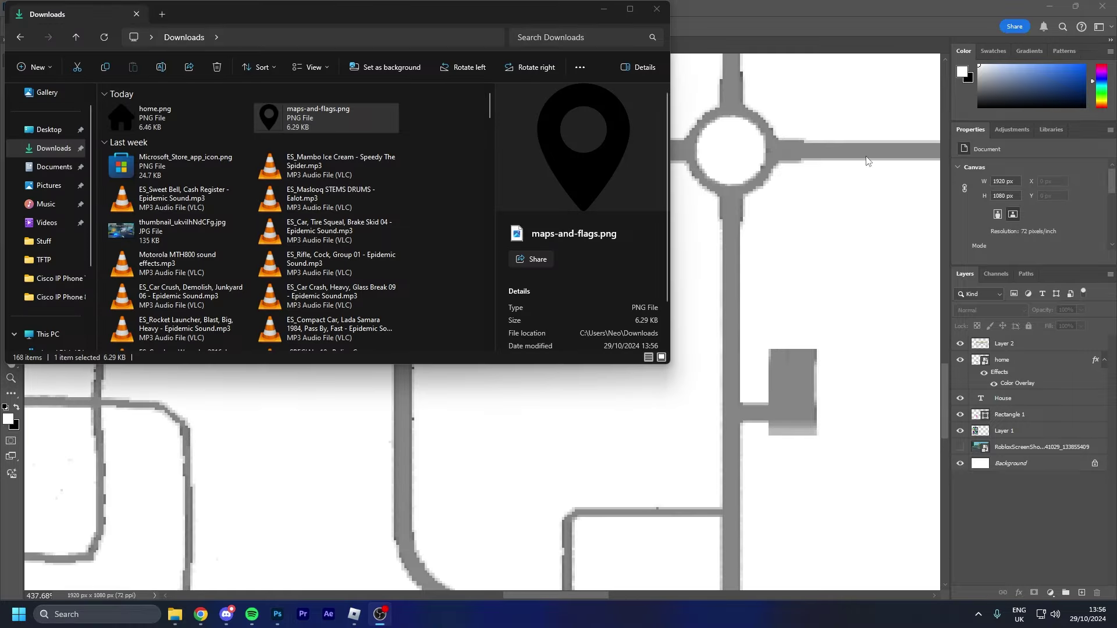
pyautogui.moveTo(690, 375); pyautogui.dragTo(686, 372)
pyautogui.scroll(-7, 524, 279)
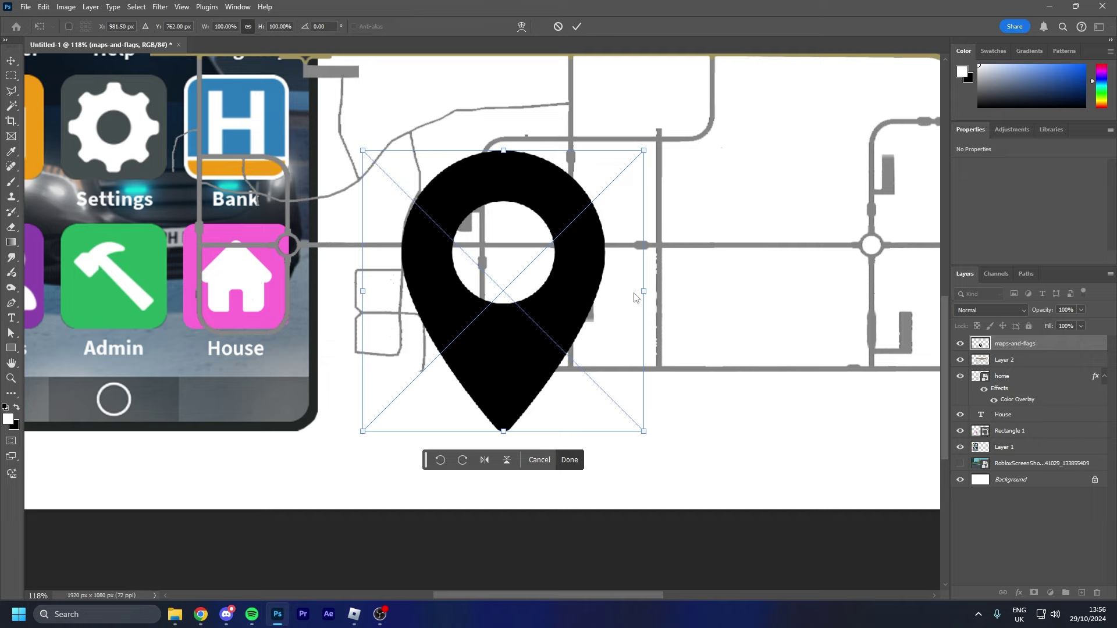
# Step: Scale the location pin to 7.52%, set it on the horizontal road just west of the central roundabout, and commit the placement
pyautogui.moveTo(645, 292); pyautogui.dragTo(402, 297)
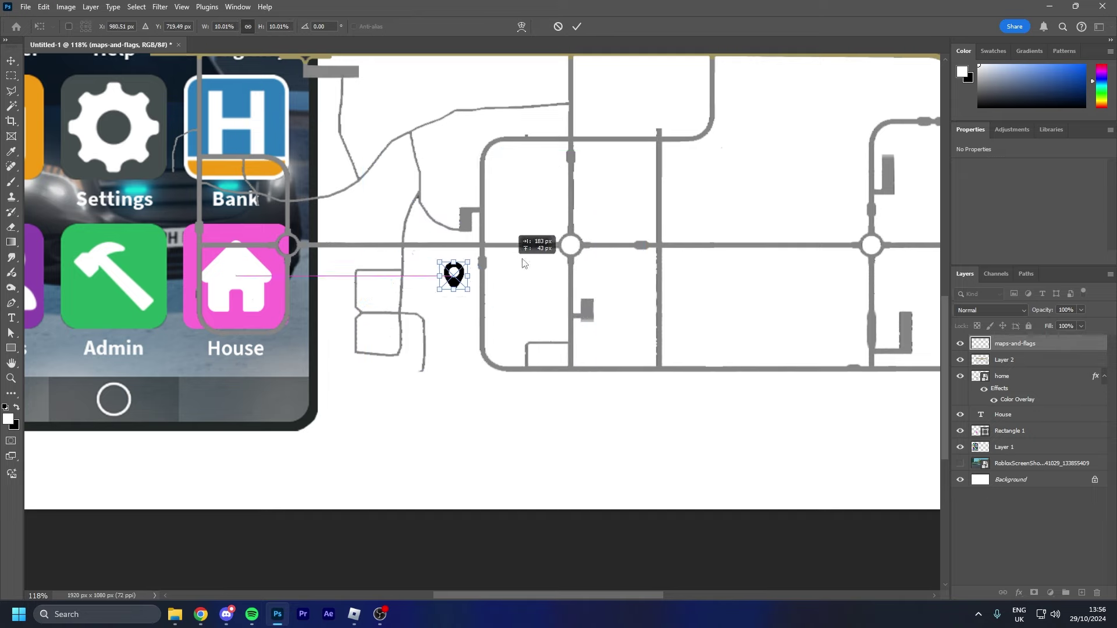
pyautogui.scroll(9, 505, 222)
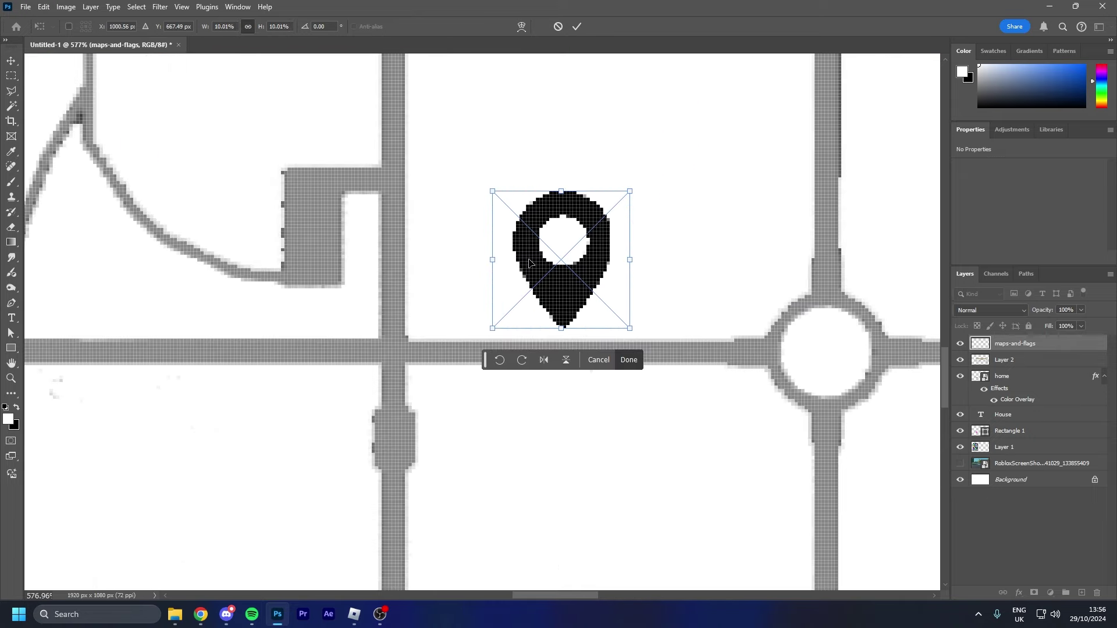
pyautogui.moveTo(536, 256); pyautogui.dragTo(522, 300)
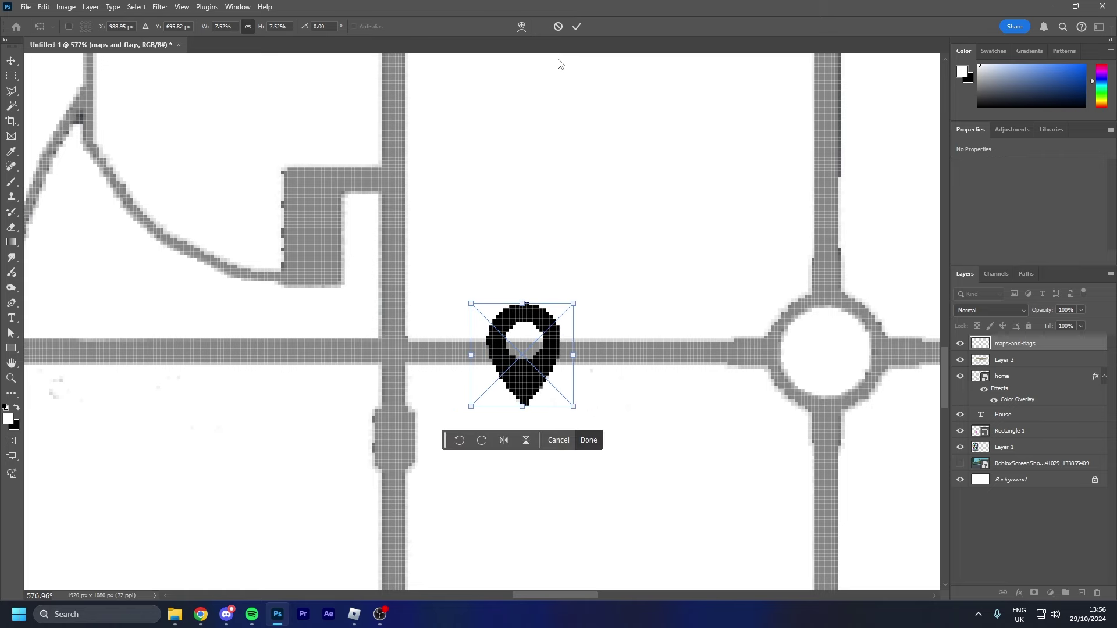
pyautogui.click(577, 28)
pyautogui.click(578, 33)
# Step: Apply a red Color Overlay of about #f04d4d to the maps-and-flags pin layer
pyautogui.scroll(-1, 865, 361)
pyautogui.rightClick(1008, 359)
pyautogui.click(983, 343)
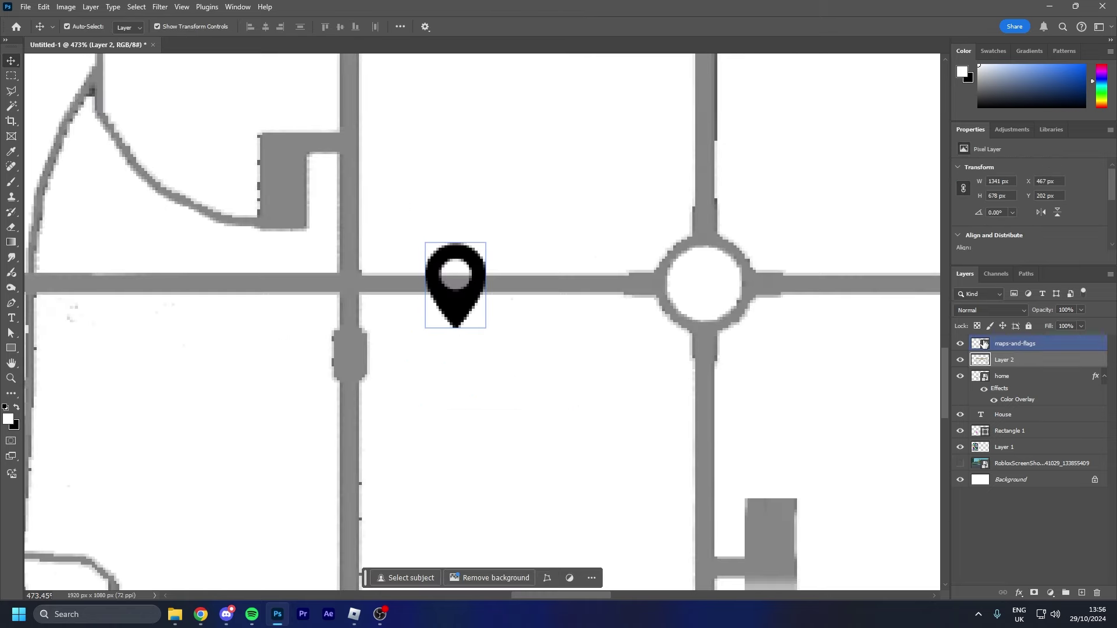
pyautogui.rightClick(1013, 345)
pyautogui.click(917, 344)
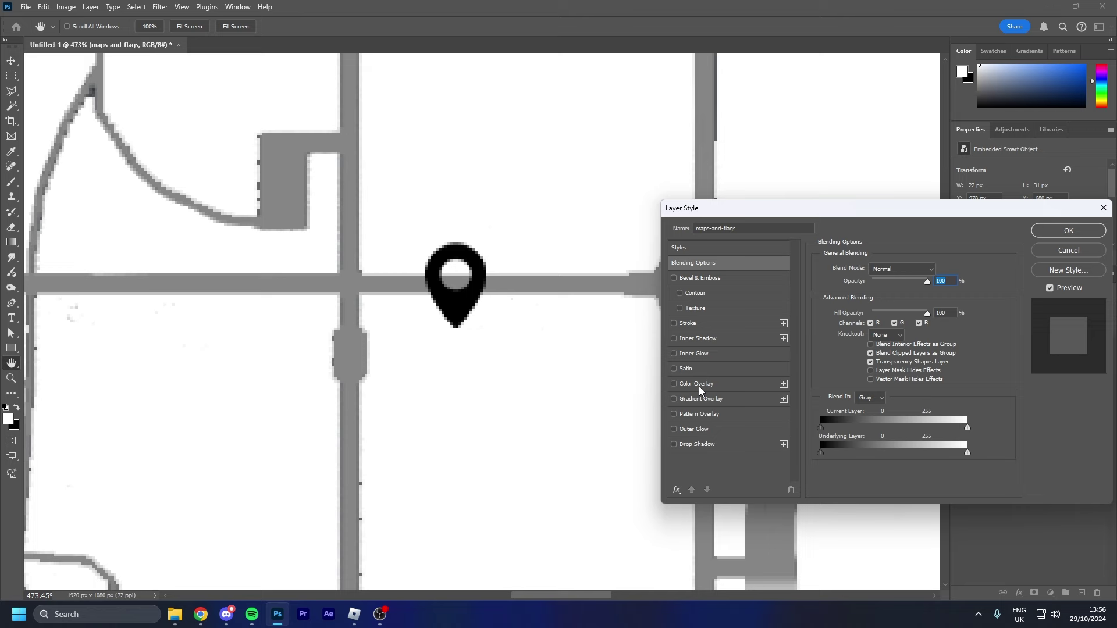
pyautogui.click(698, 385)
pyautogui.click(935, 273)
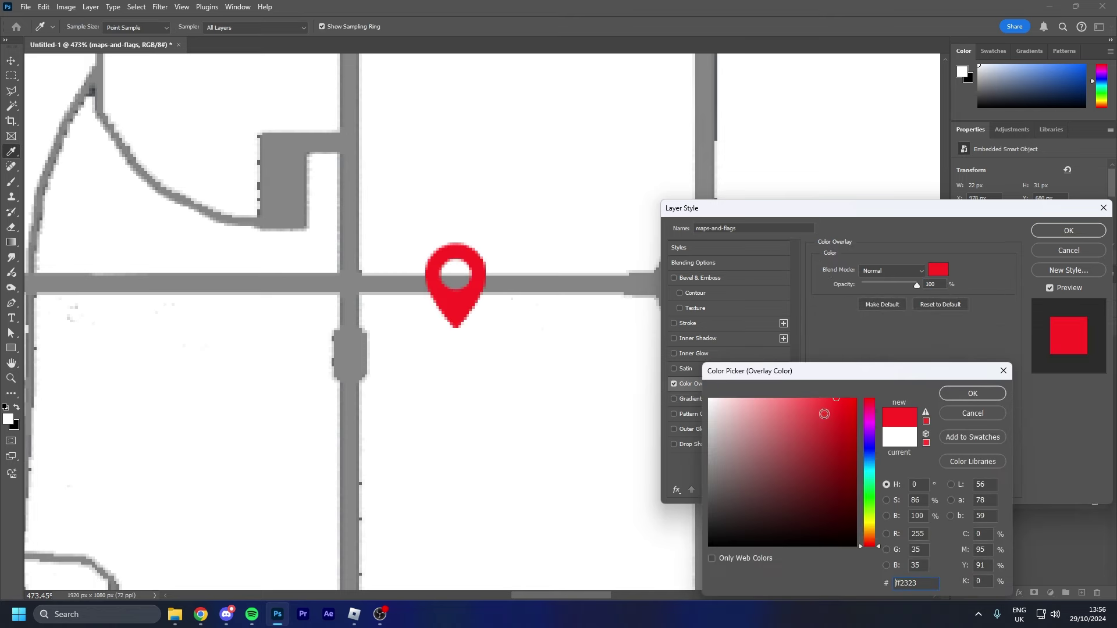
pyautogui.moveTo(824, 414)
pyautogui.mouseDown()
pyautogui.moveTo(802, 417)
pyautogui.moveTo(808, 404)
pyautogui.mouseUp()
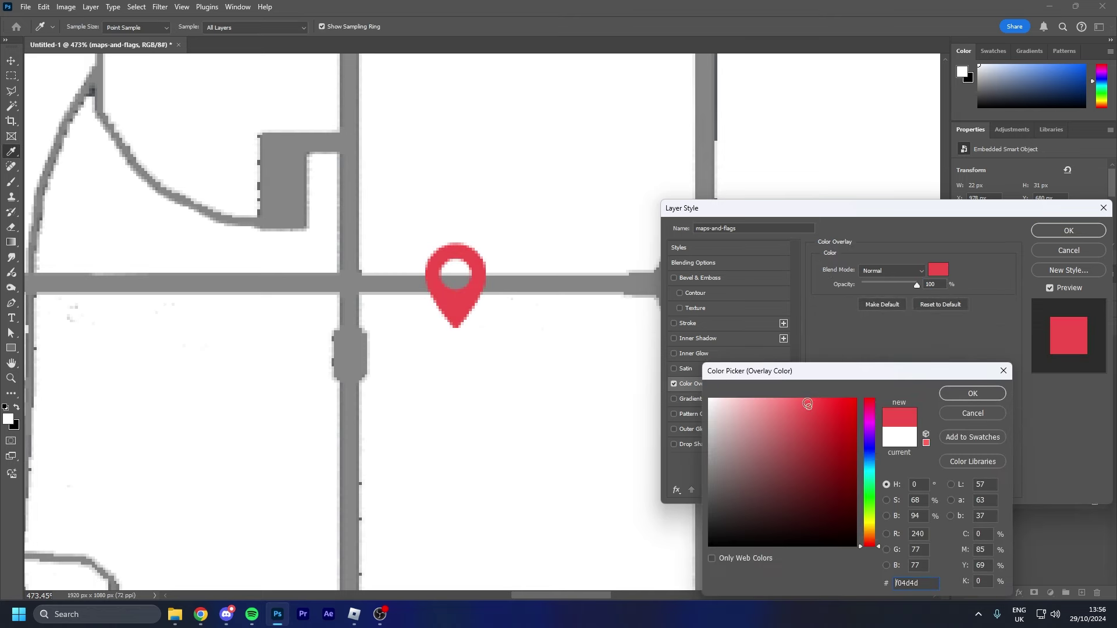
pyautogui.click(973, 394)
pyautogui.click(1068, 231)
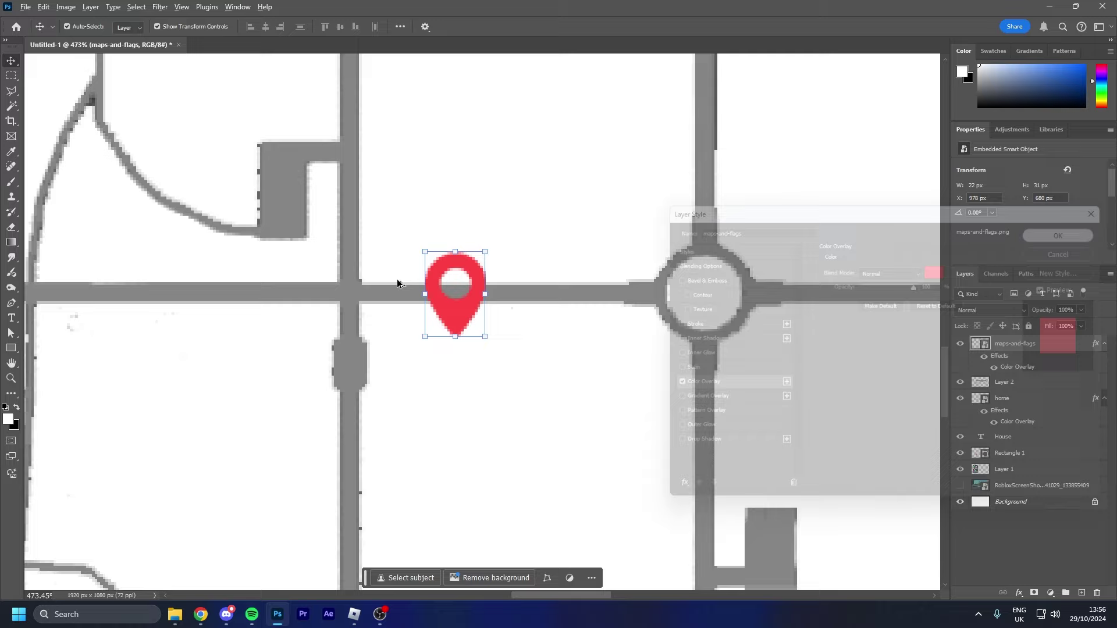
# Step: Deselect the red pin and draw a shape over the road map near it
pyautogui.scroll(-10, 427, 317)
pyautogui.click(192, 242)
pyautogui.scroll(4, 407, 291)
pyautogui.scroll(8, 453, 302)
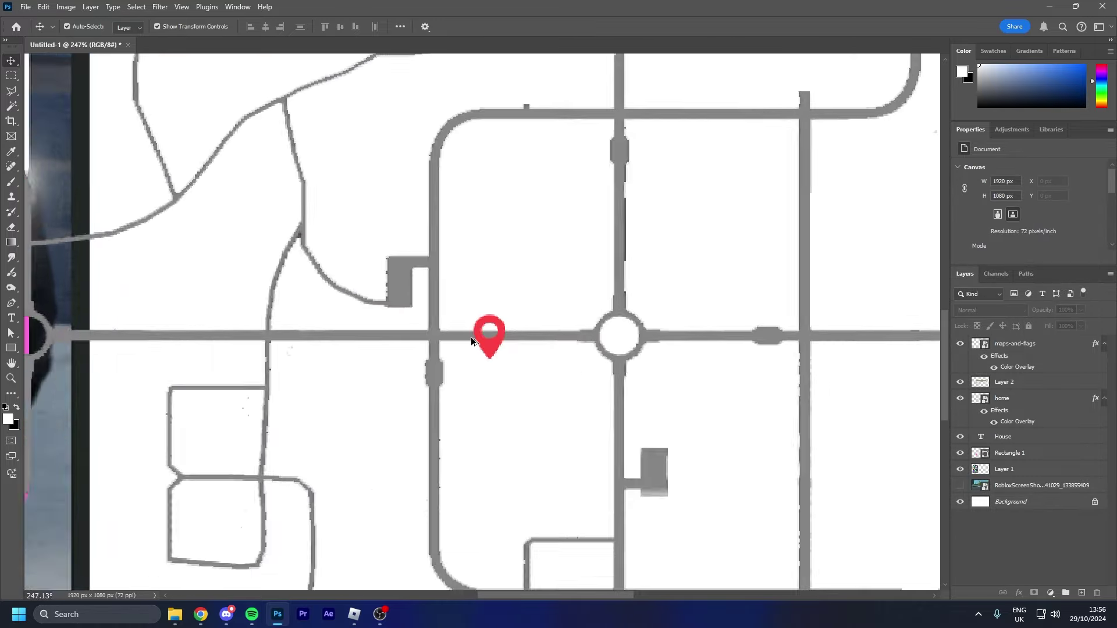
pyautogui.press('u')
pyautogui.moveTo(592, 242); pyautogui.dragTo(357, 299)
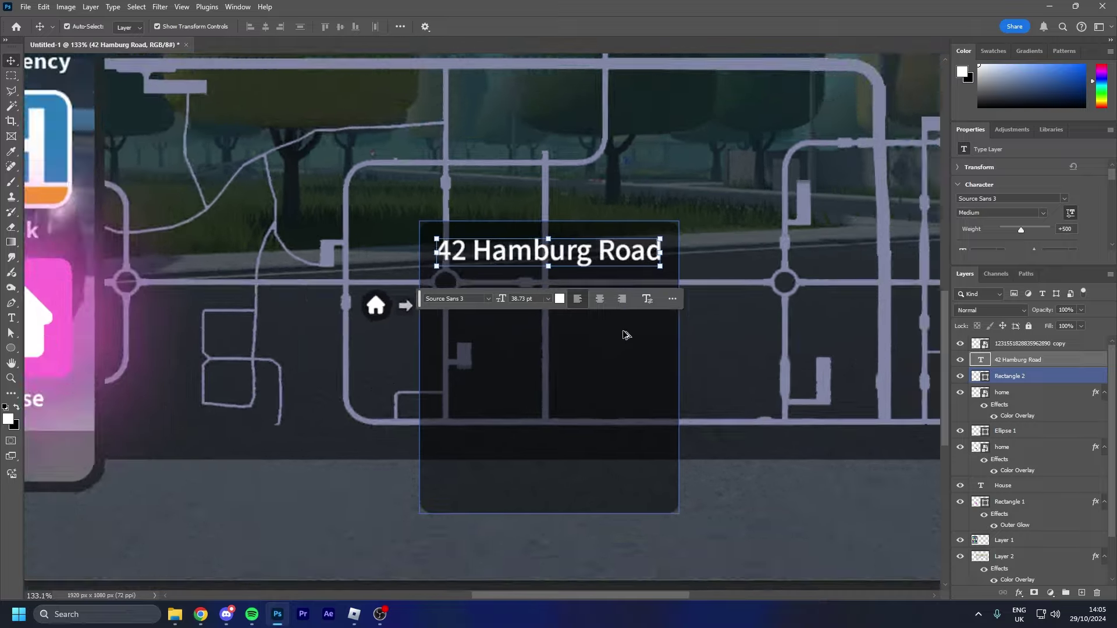
# Step: Deselect the 42 Hamburg Road text and look over the mockup around the phone's glowing House icon
pyautogui.scroll(-5, 619, 339)
pyautogui.click(411, 496)
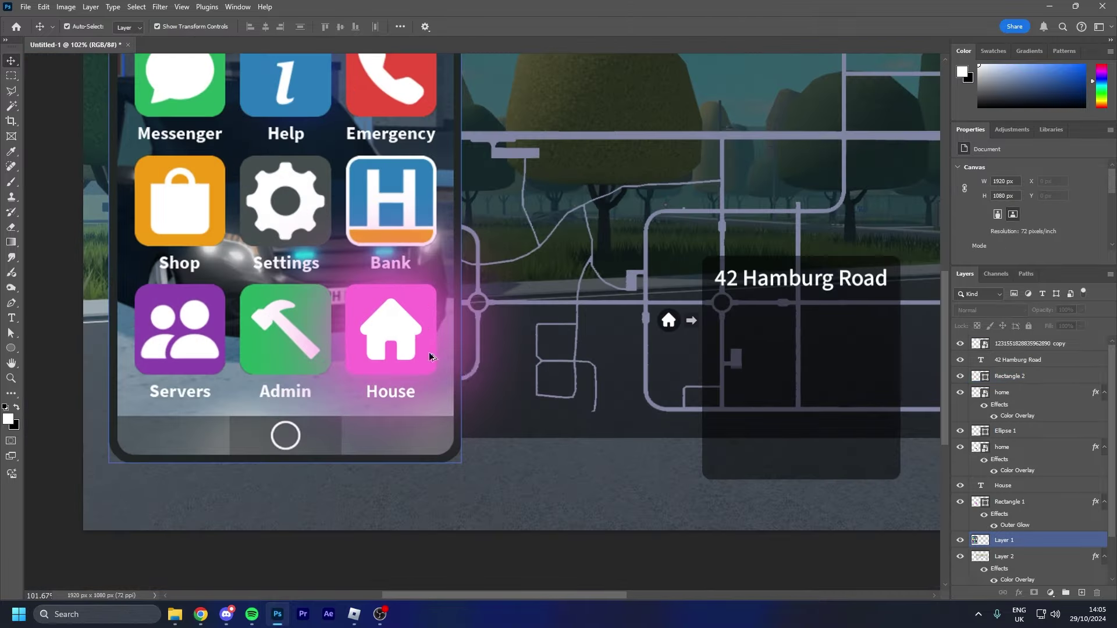
# Step: Examine the phone mockup, the road map, the house marker with its arrow and the 42 Hamburg Road panel
pyautogui.scroll(2, 429, 352)
pyautogui.scroll(-3, 621, 328)
pyautogui.hotkey('alt', ']')
pyautogui.hotkey('alt', ']')
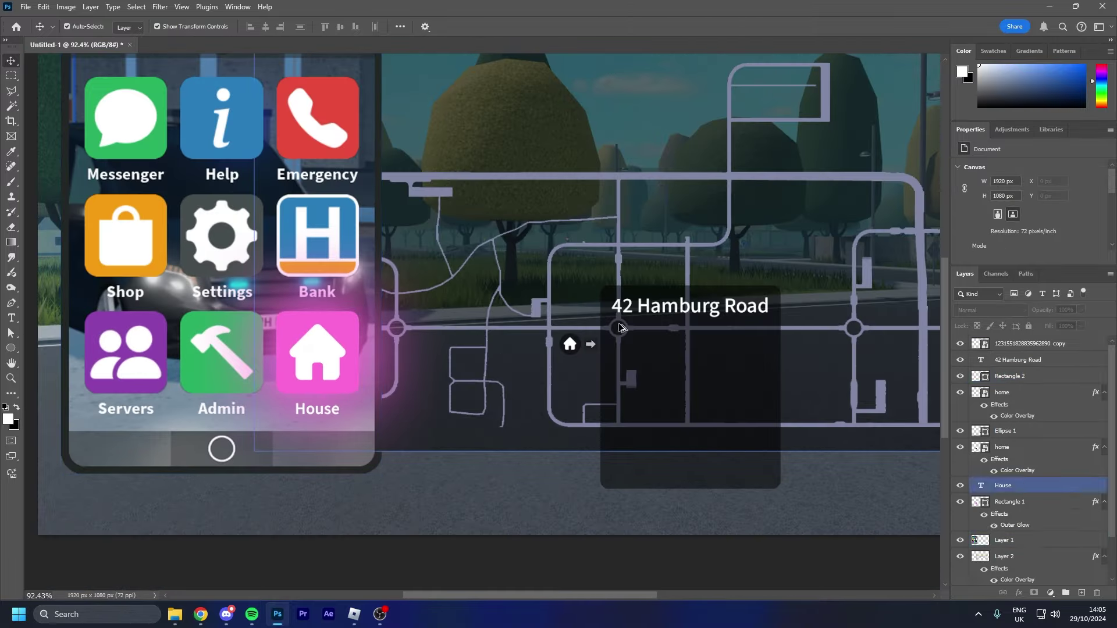
pyautogui.click(622, 328)
pyautogui.scroll(1, 606, 382)
pyautogui.scroll(-4, 605, 382)
pyautogui.scroll(1, 567, 321)
pyautogui.click(567, 321)
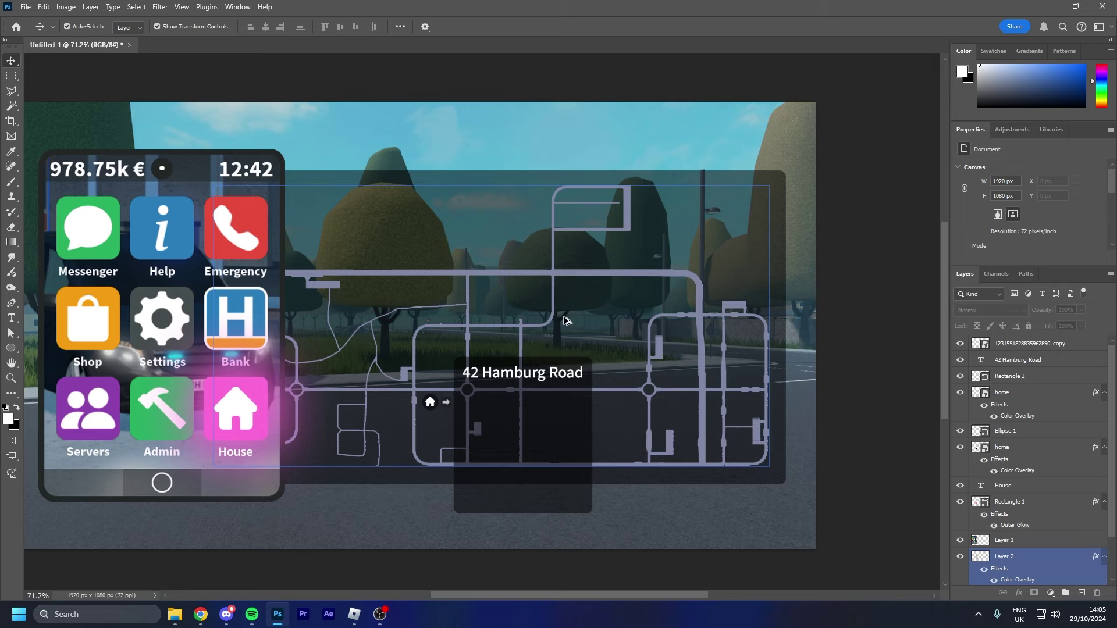
pyautogui.click(677, 273)
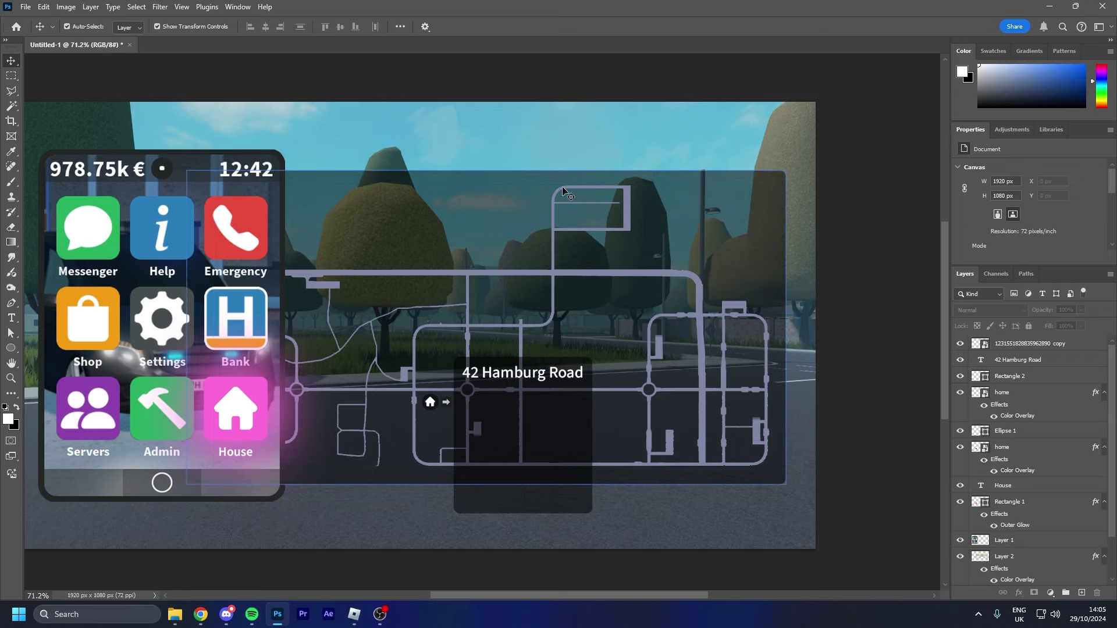
pyautogui.scroll(8, 441, 407)
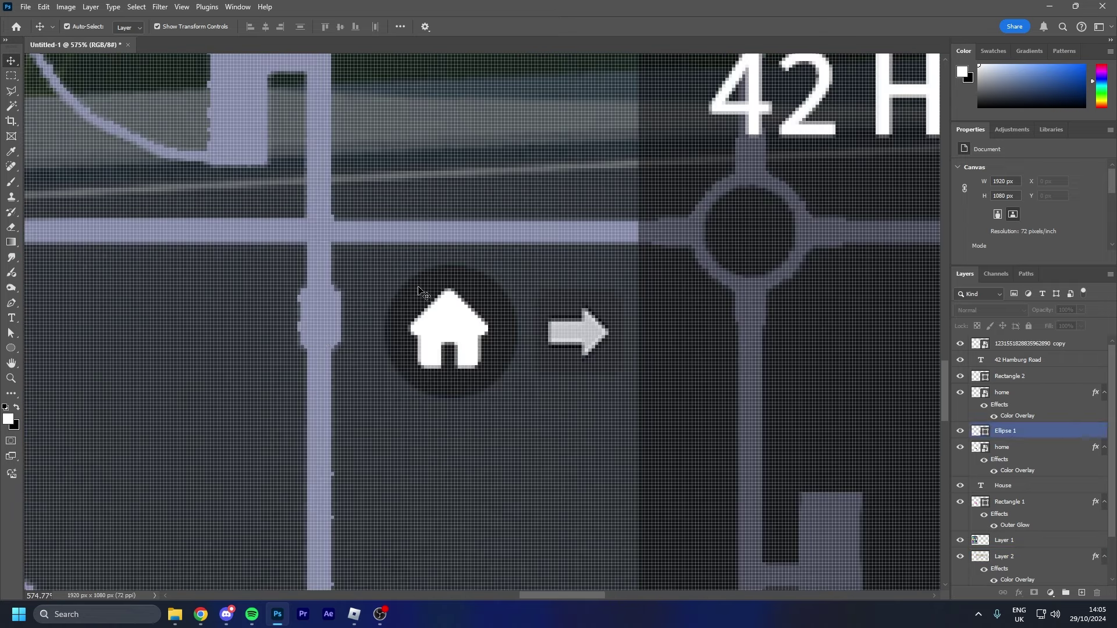
pyautogui.scroll(1, 416, 343)
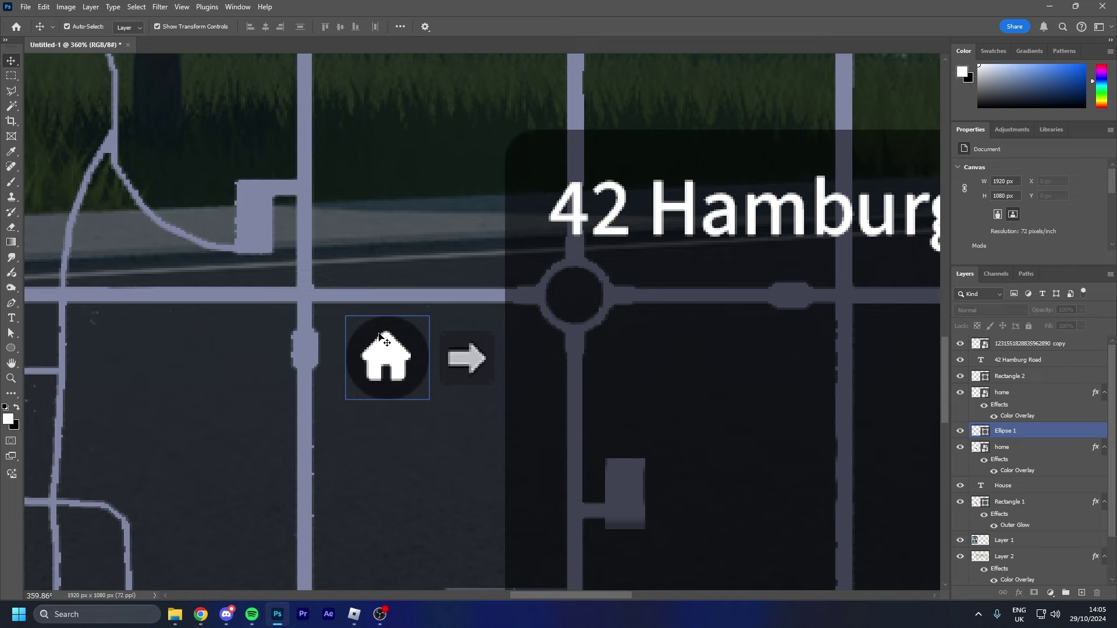
pyautogui.click(403, 379)
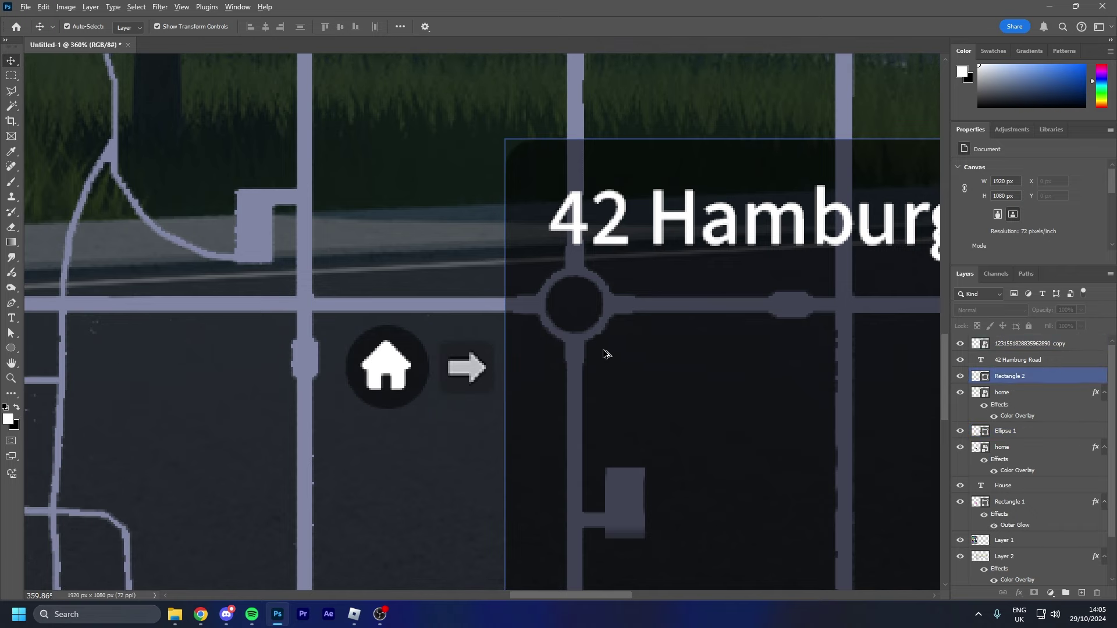
pyautogui.scroll(-5, 605, 354)
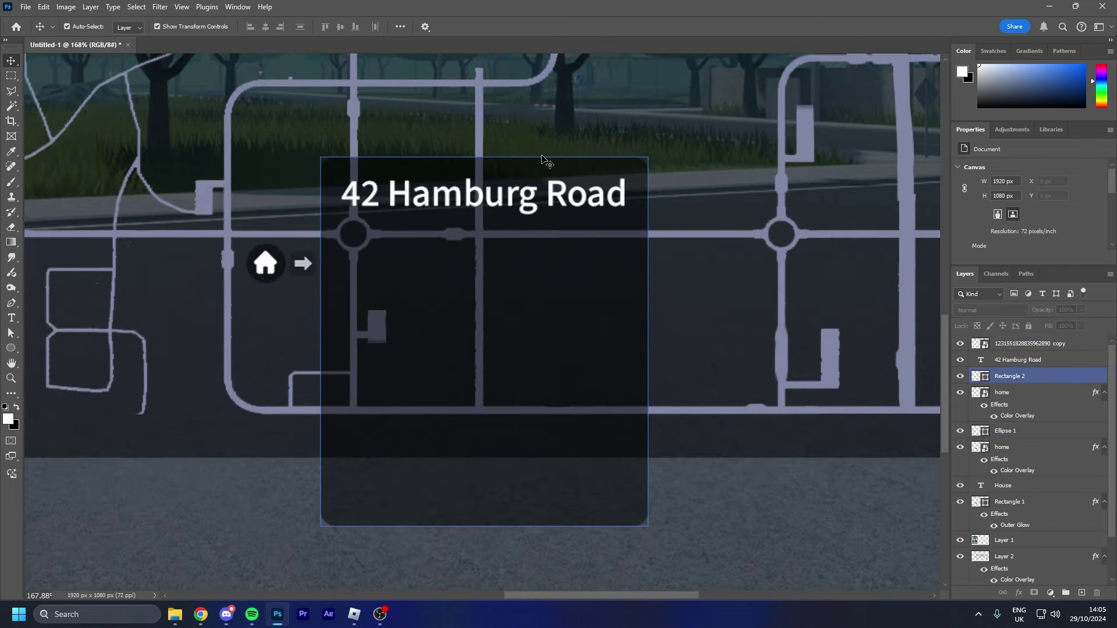
pyautogui.scroll(1, 386, 564)
pyautogui.hotkey('alt', ']')
# Step: Switch to Roblox, capture a screenshot of the blue-grey house beside the road, and paste it into the Photoshop mockup
pyautogui.click(354, 614)
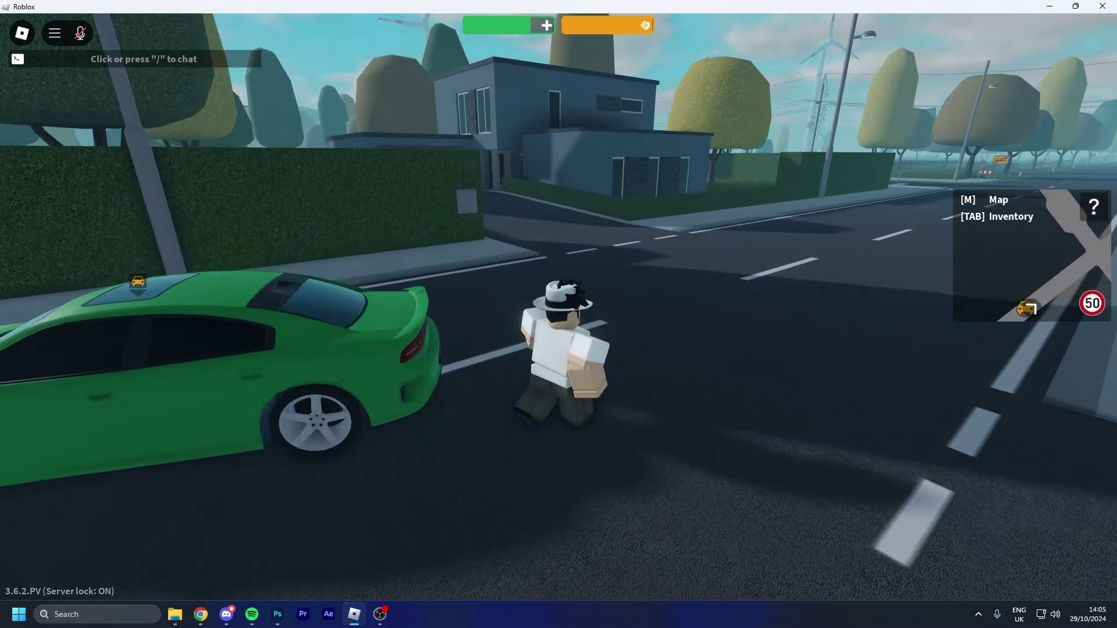
pyautogui.hotkey('shift', 'p')
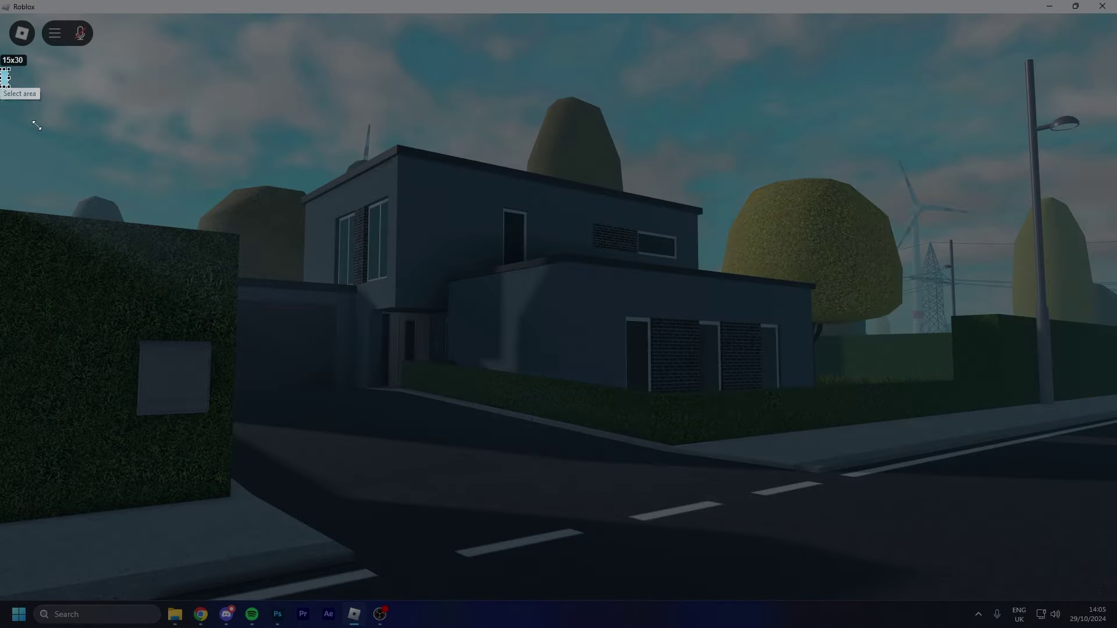
pyautogui.moveTo(37, 125); pyautogui.dragTo(1108, 604)
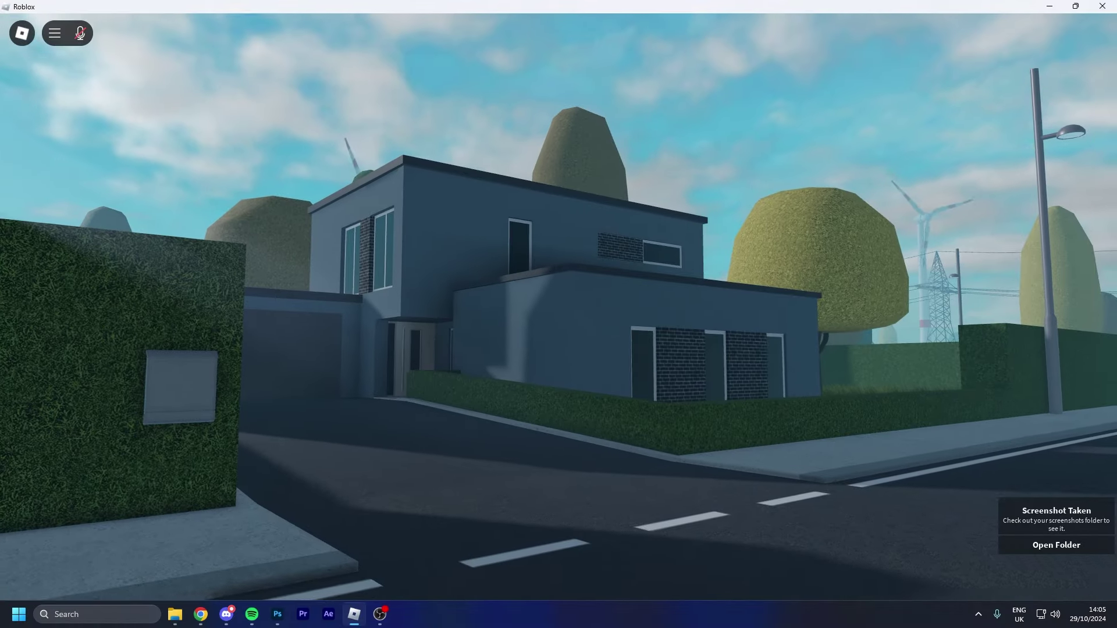
pyautogui.press('Escape')
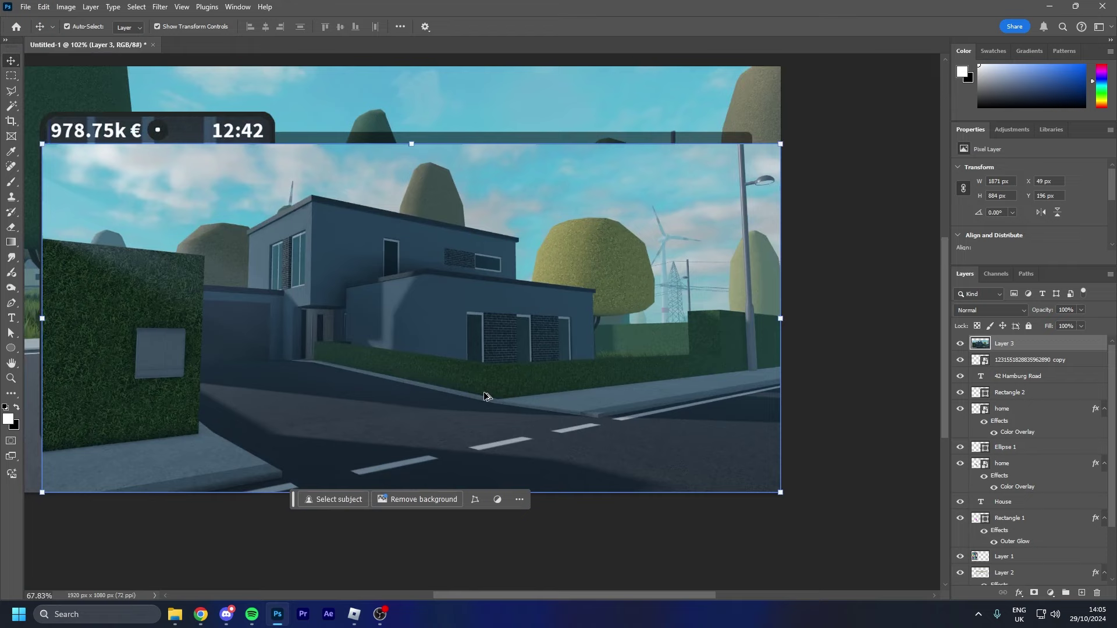
# Step: Scale the house screenshot down to 25.18% and fit it into the dark property panel below the 42 Hamburg Road title
pyautogui.scroll(-4, 484, 396)
pyautogui.moveTo(614, 359); pyautogui.dragTo(375, 361)
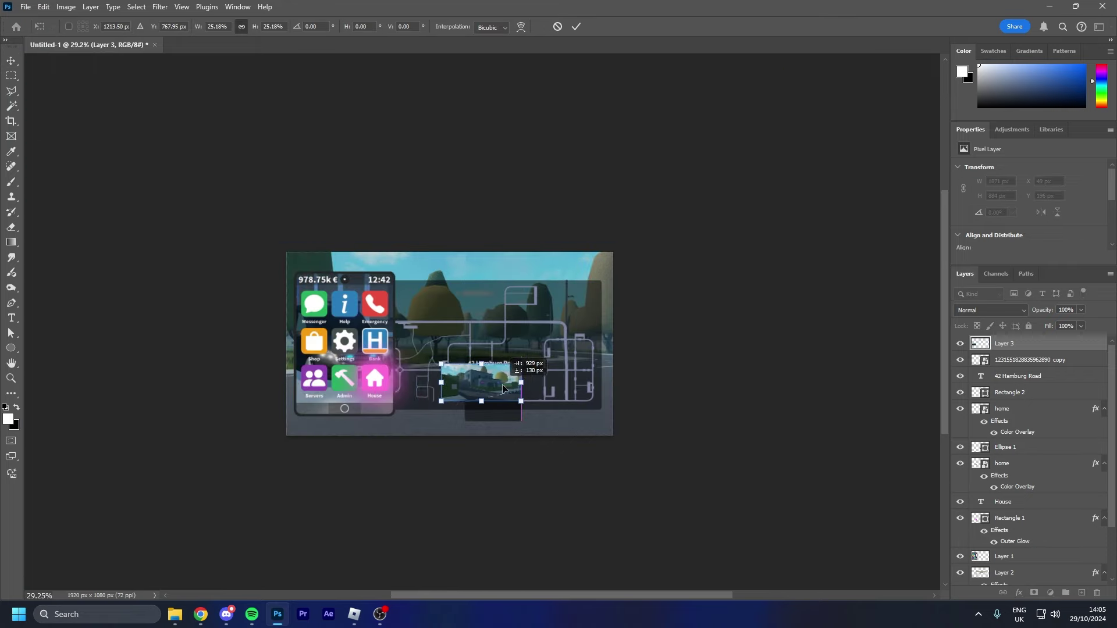
pyautogui.scroll(8, 504, 388)
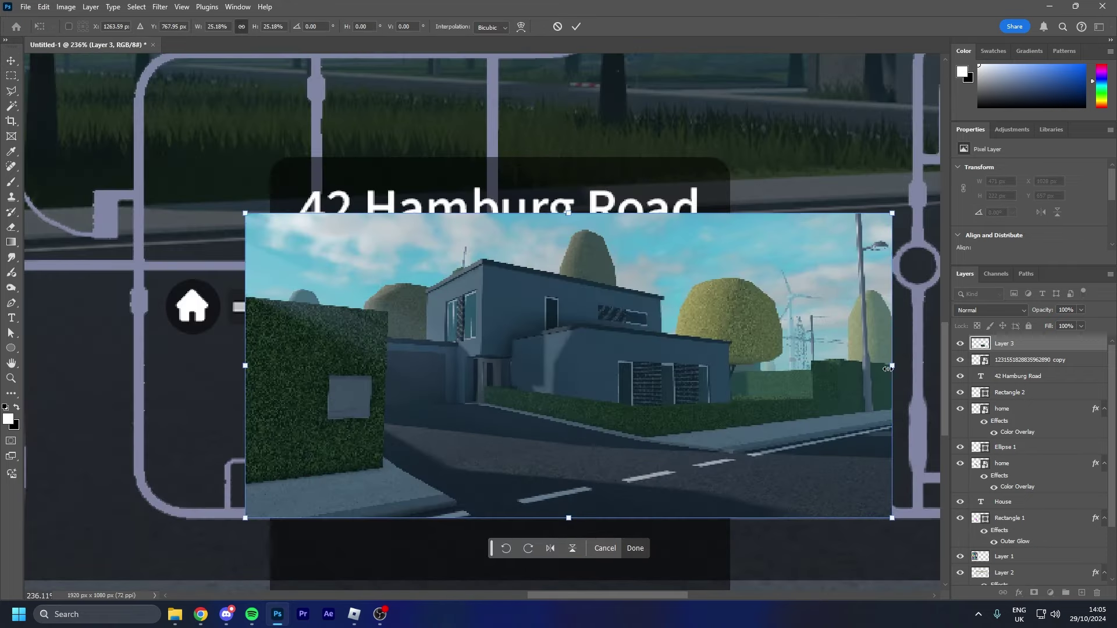
pyautogui.moveTo(887, 369); pyautogui.dragTo(685, 370)
pyautogui.moveTo(524, 372); pyautogui.dragTo(516, 348)
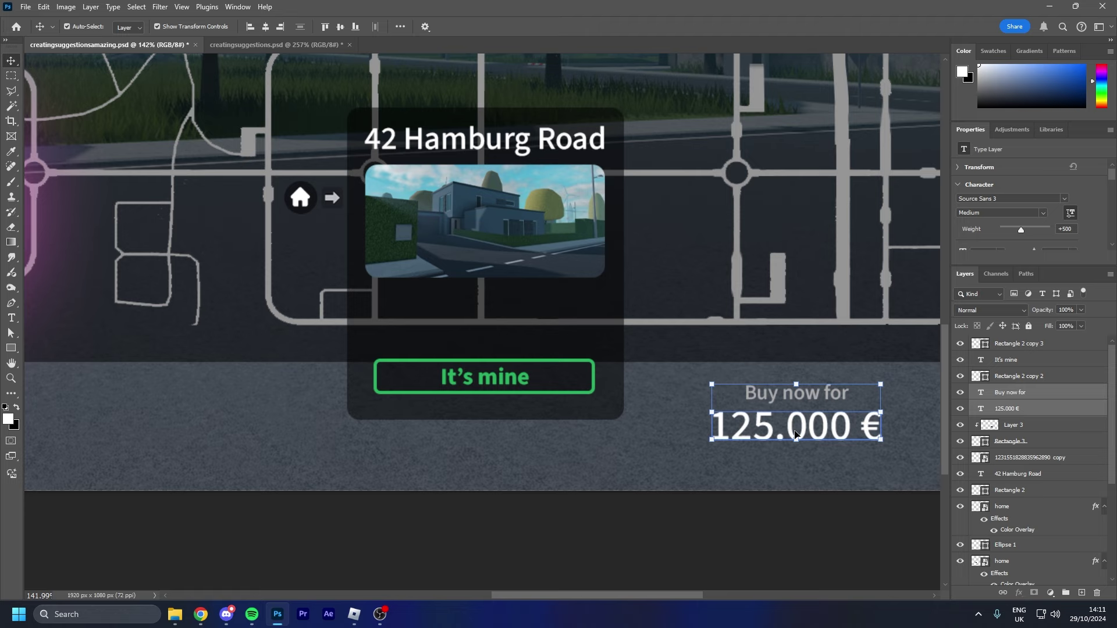
# Step: Move the Buy now for and 125.000 € texts between the house picture and the It's mine button, centred in the panel, and deselect them
pyautogui.moveTo(784, 424); pyautogui.dragTo(481, 338)
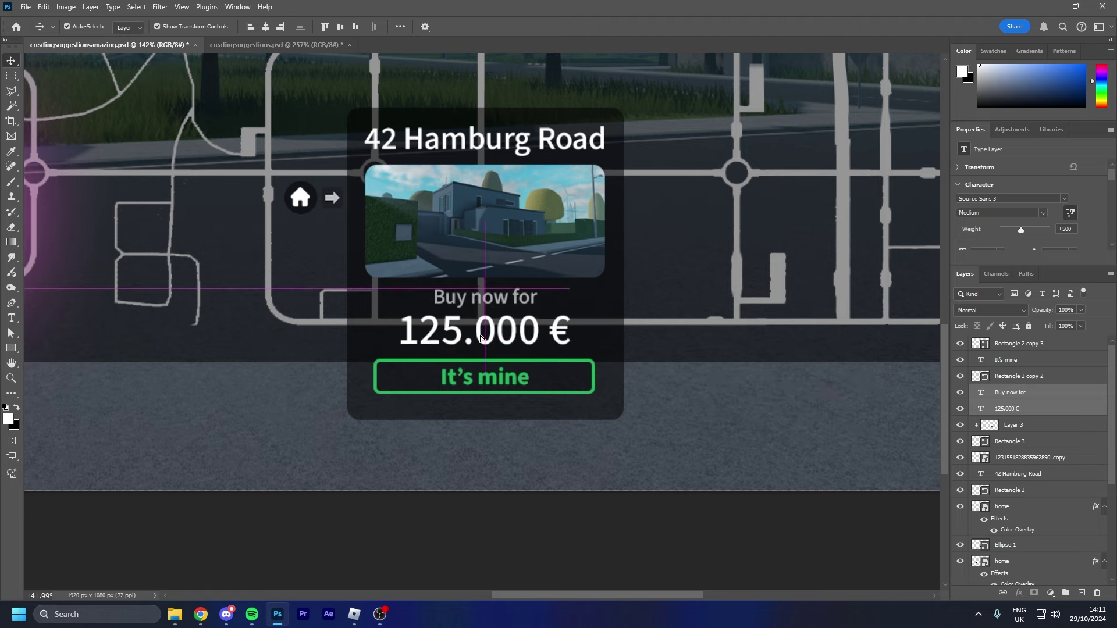
pyautogui.click(498, 385)
pyautogui.click(734, 522)
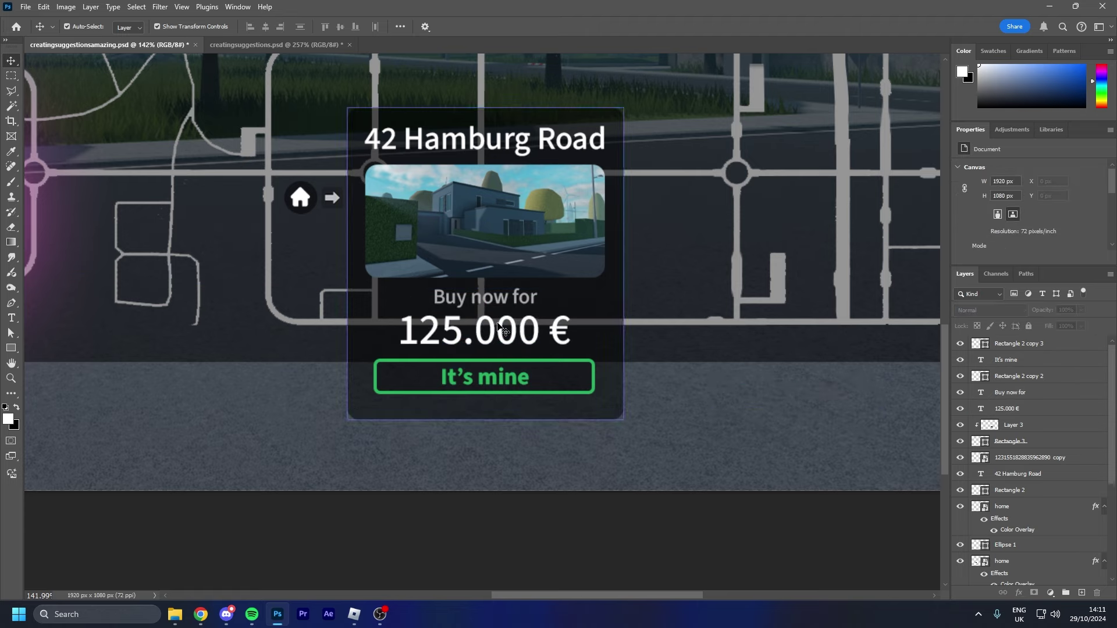
# Step: Examine the finished mockup: the property panel with its price and It's mine button, the phone's House icon, and the map's house marker
pyautogui.scroll(-10, 497, 328)
pyautogui.scroll(3, 488, 326)
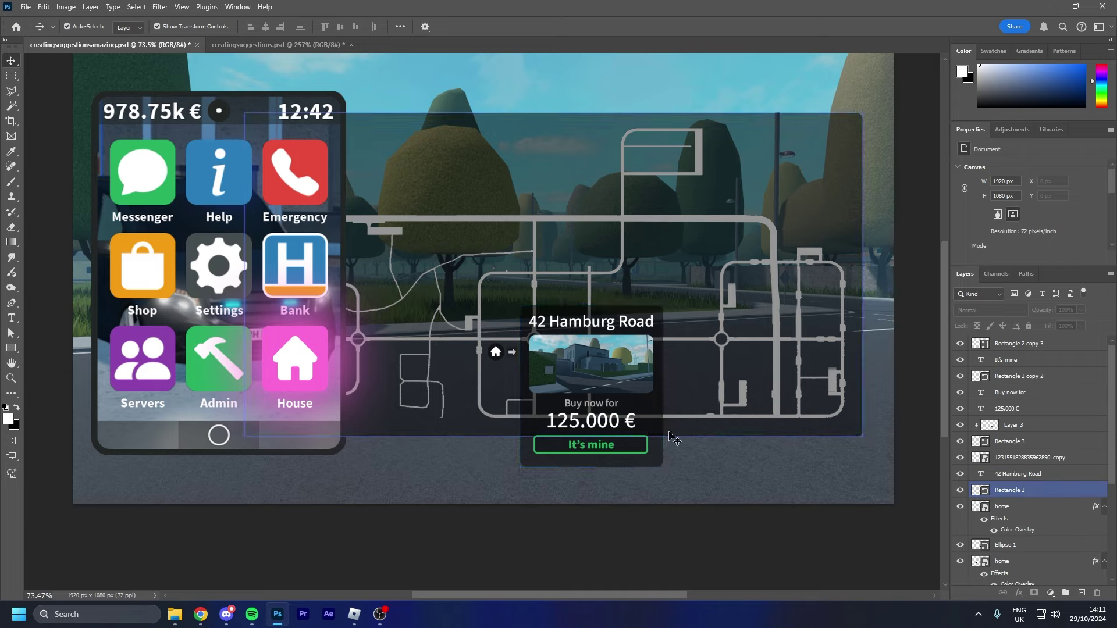
pyautogui.scroll(5, 596, 445)
pyautogui.scroll(-6, 487, 399)
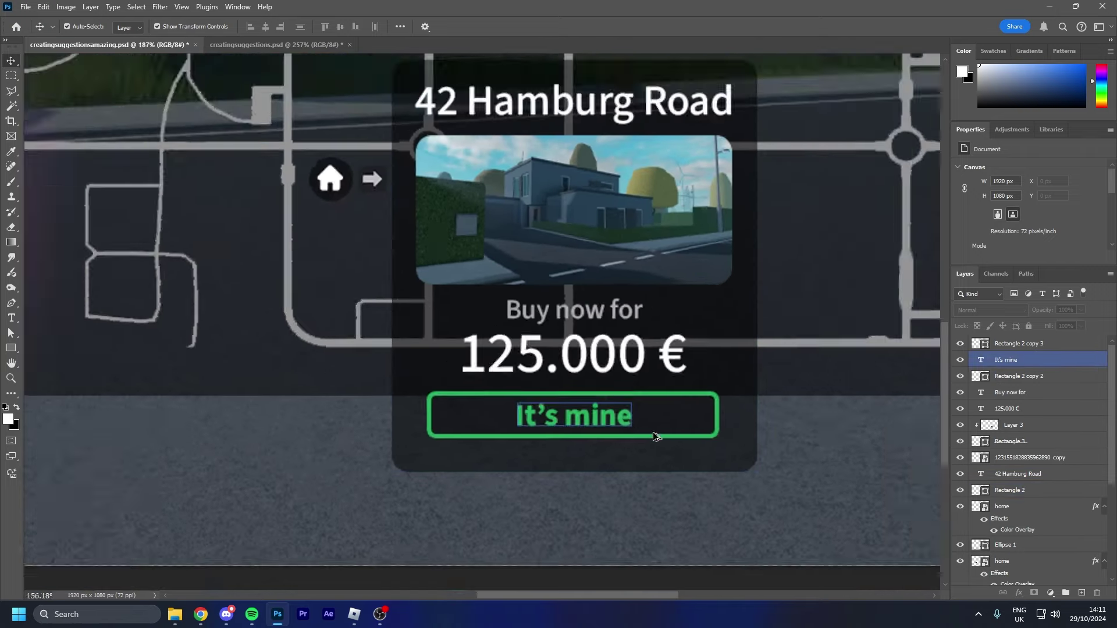
pyautogui.scroll(-2, 672, 458)
pyautogui.scroll(4, 570, 402)
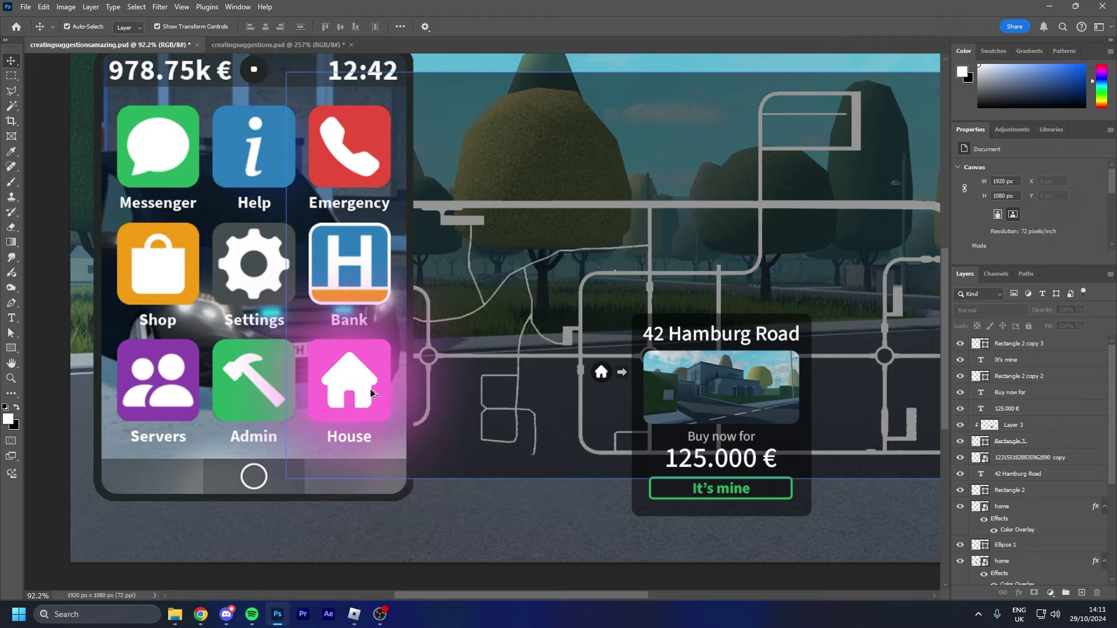
pyautogui.scroll(-4, 608, 466)
pyautogui.scroll(3, 333, 414)
pyautogui.scroll(-2, 333, 415)
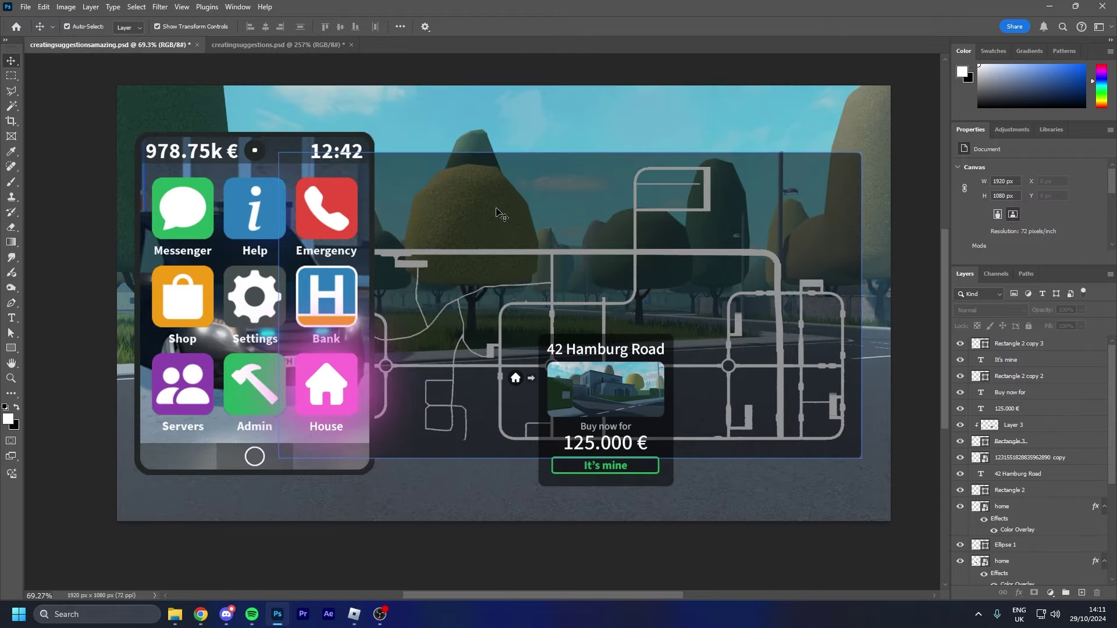
pyautogui.scroll(2, 518, 244)
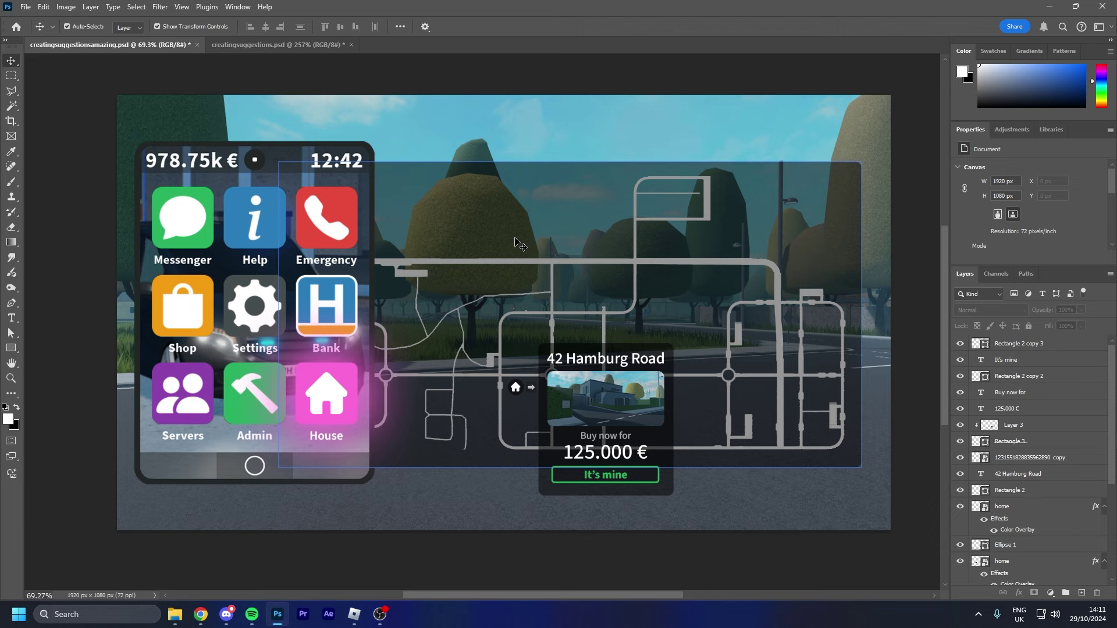
pyautogui.moveTo(607, 599); pyautogui.dragTo(610, 596)
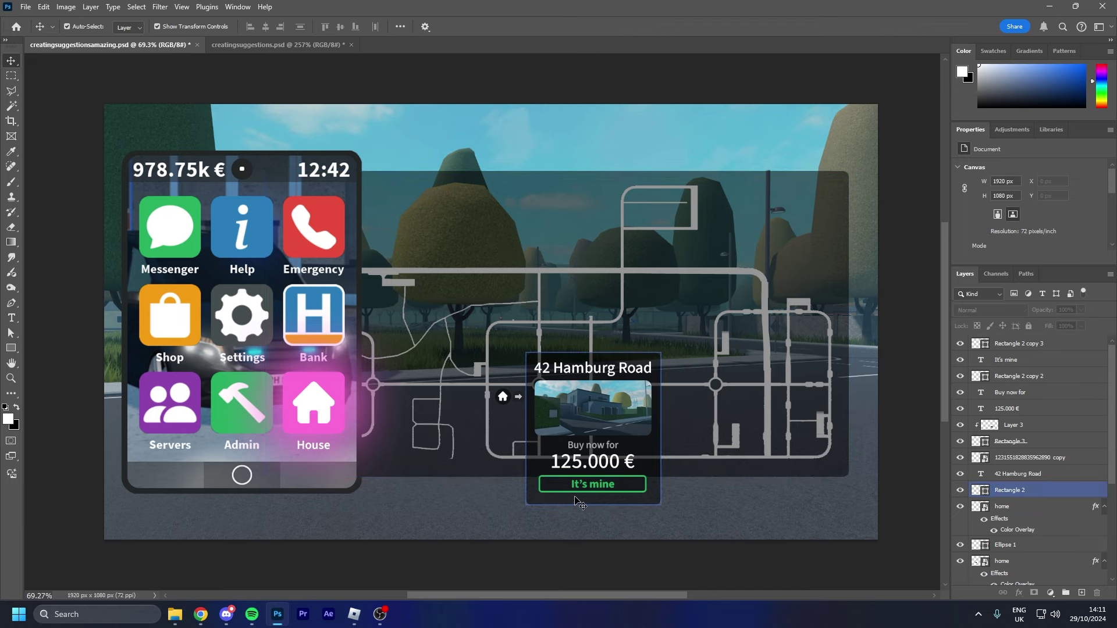
pyautogui.click(503, 396)
pyautogui.scroll(-1, 503, 396)
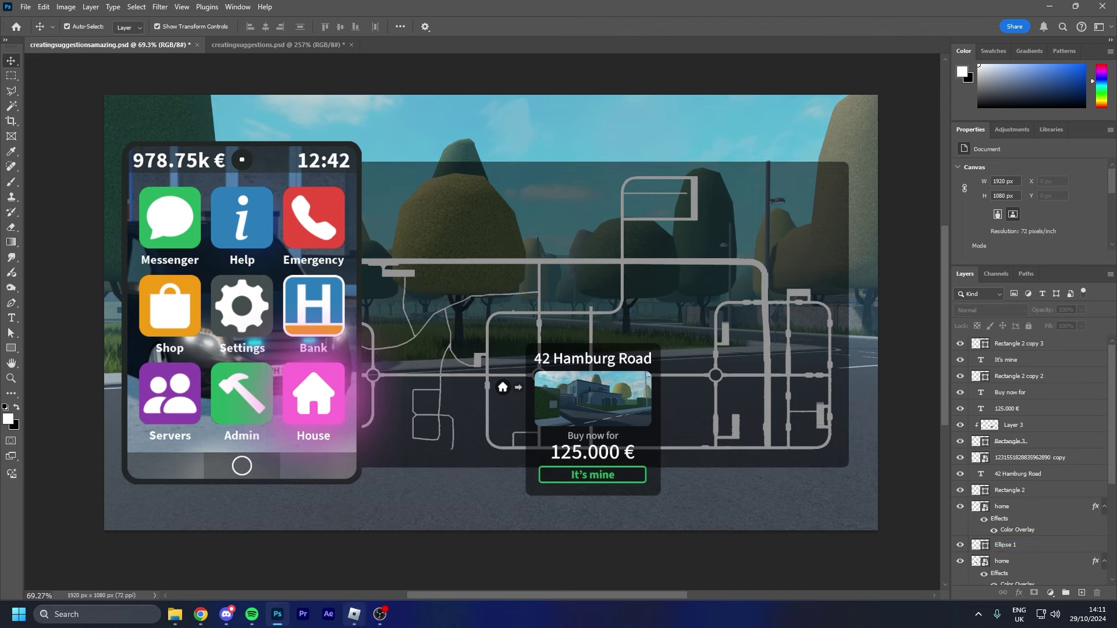
# Step: Switch to Discord and view the Emergency Hamburg menu image posted in the suggestions channel at full size
pyautogui.hotkey('alt', 'Tab')
pyautogui.press('Escape')
pyautogui.press('e')
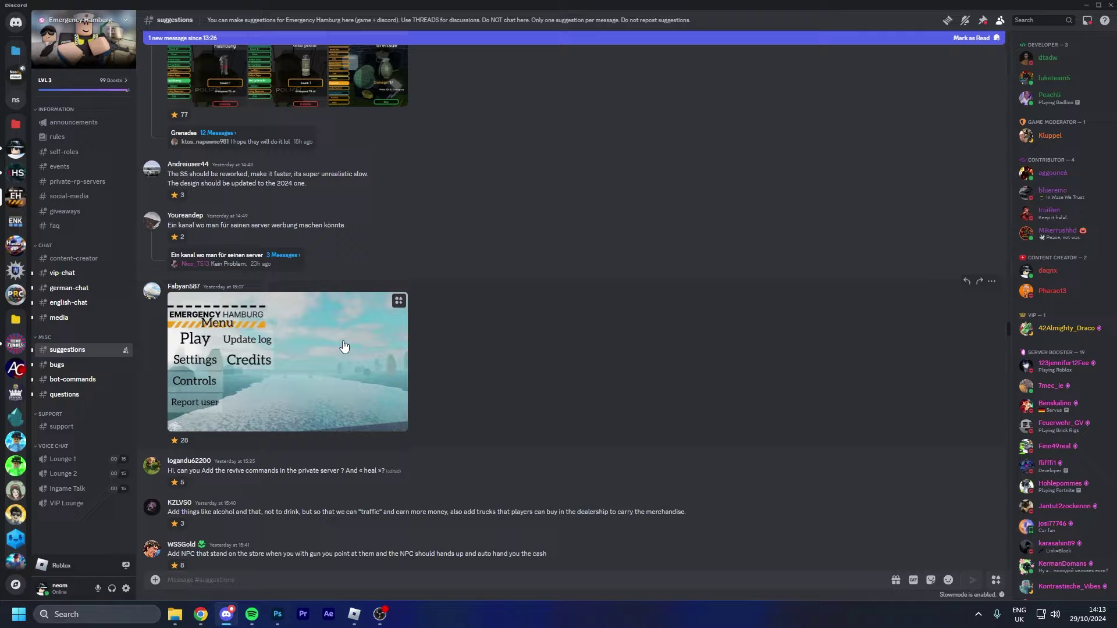
pyautogui.click(345, 347)
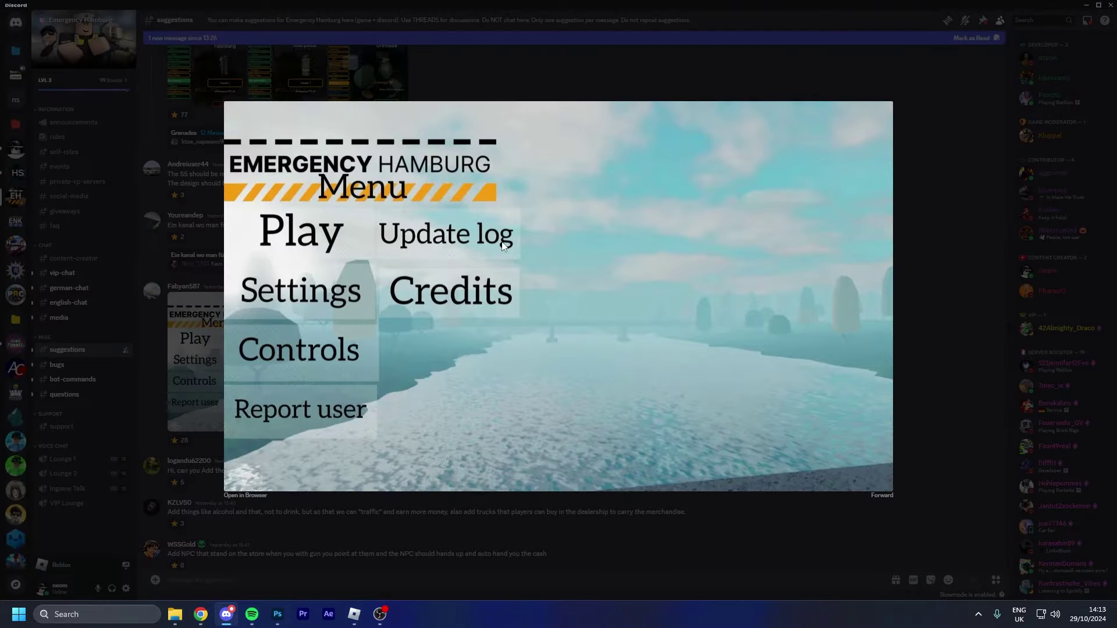
pyautogui.moveTo(404, 267); pyautogui.dragTo(307, 301)
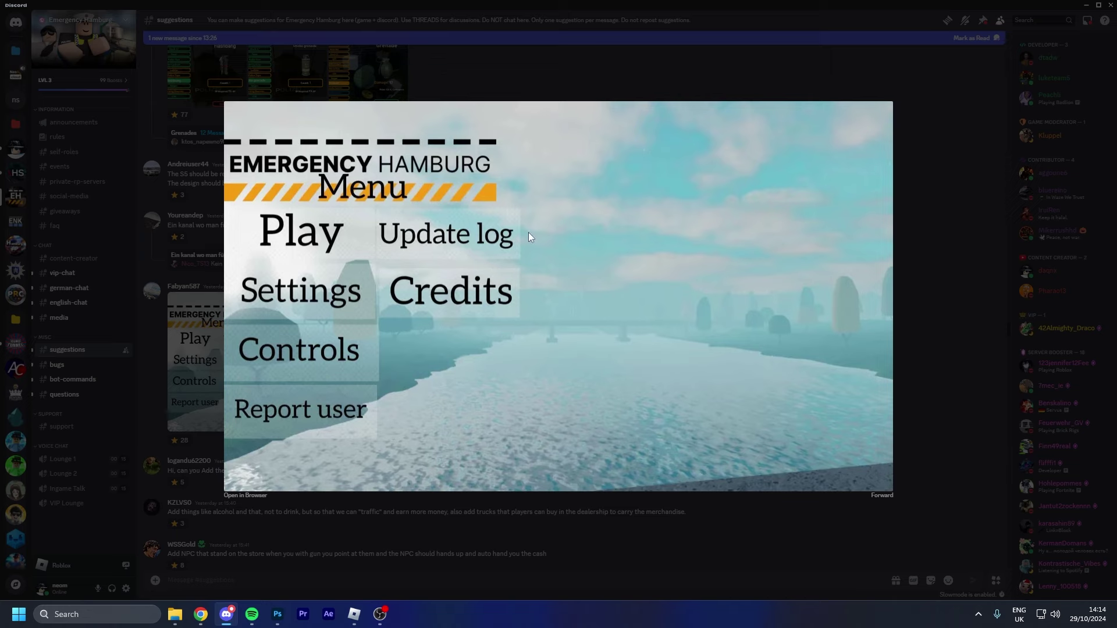
pyautogui.click(133, 243)
pyautogui.scroll(-3, 594, 361)
pyautogui.click(377, 251)
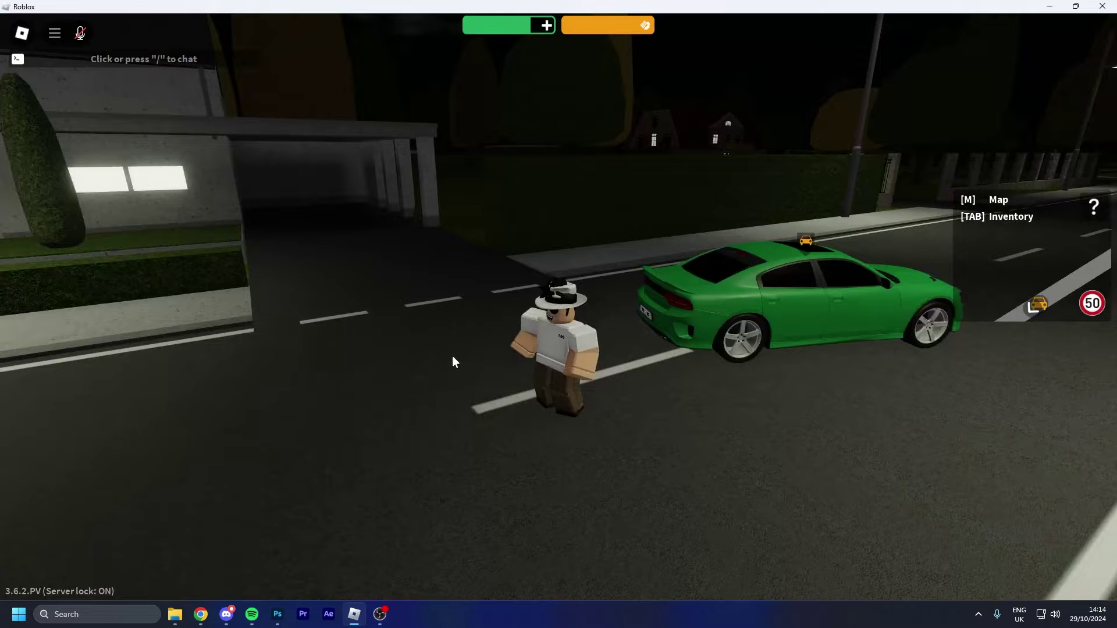
# Step: In Roblox, get into the green car parked on the road and open the full map
pyautogui.press('w')
pyautogui.press('e')
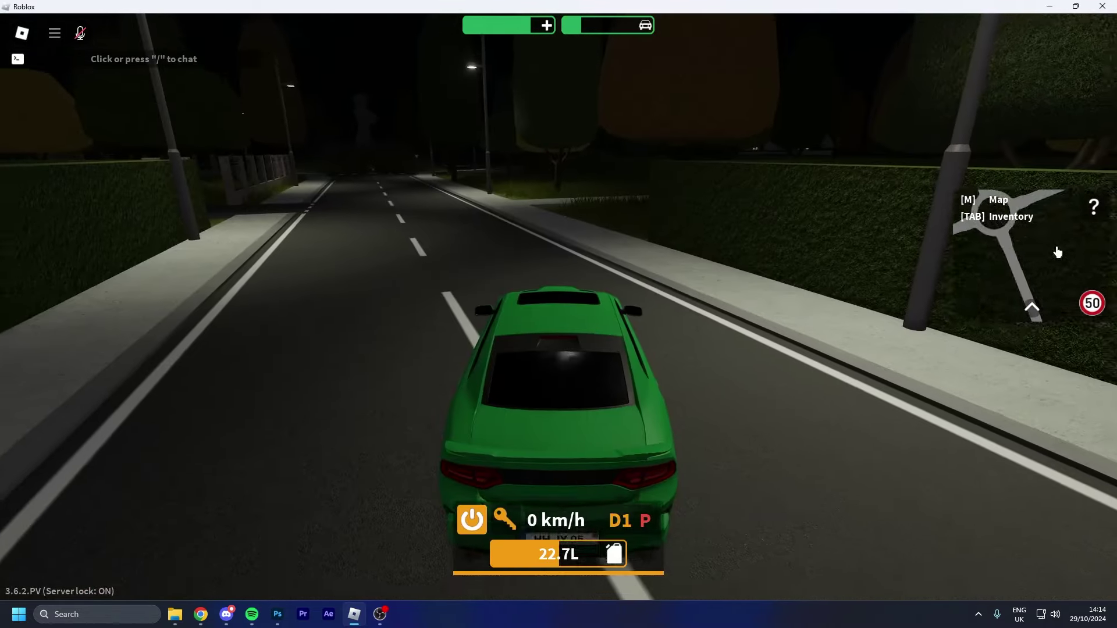
pyautogui.press('m')
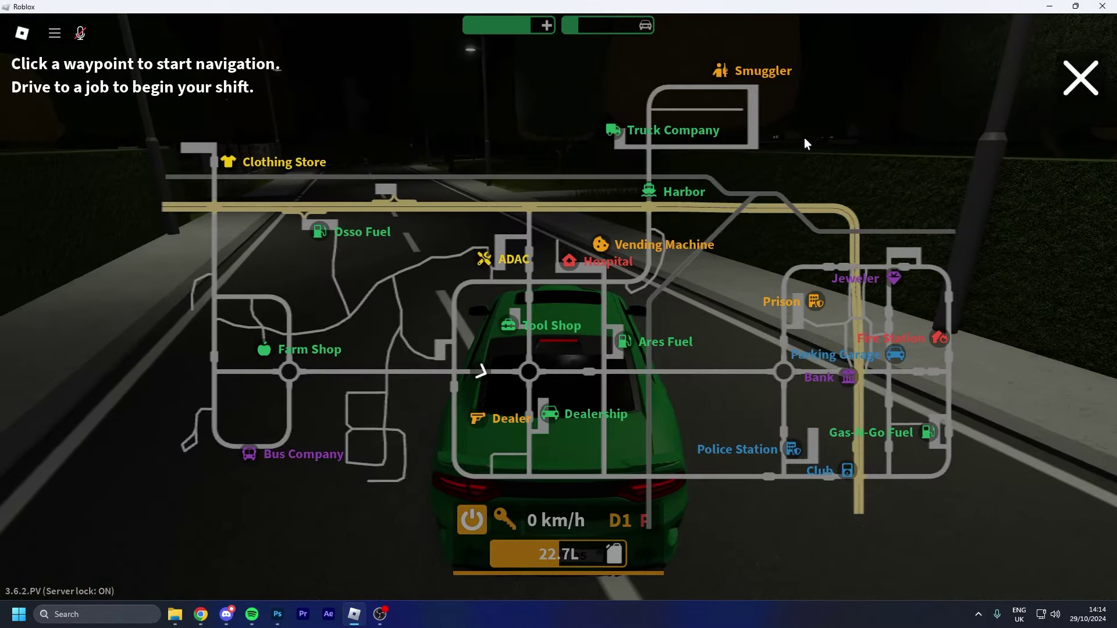
# Step: Drive the green car east to the central roundabout and turn north with the full map kept open
pyautogui.press('w')
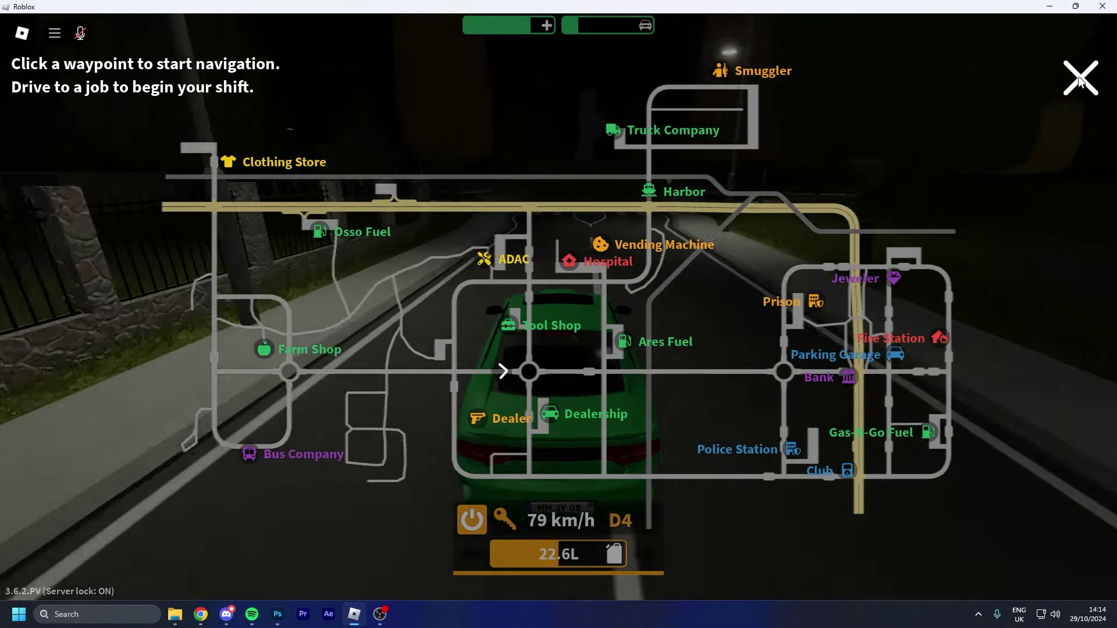
pyautogui.press('s')
pyautogui.press('a')
pyautogui.press('a')
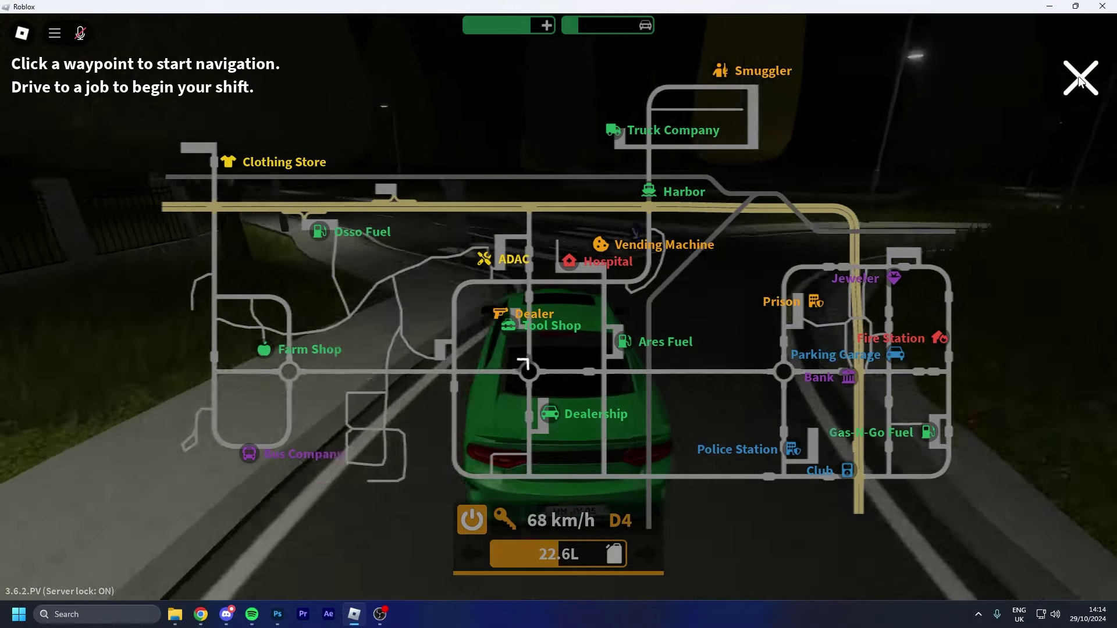
pyautogui.press('s')
pyautogui.press('w')
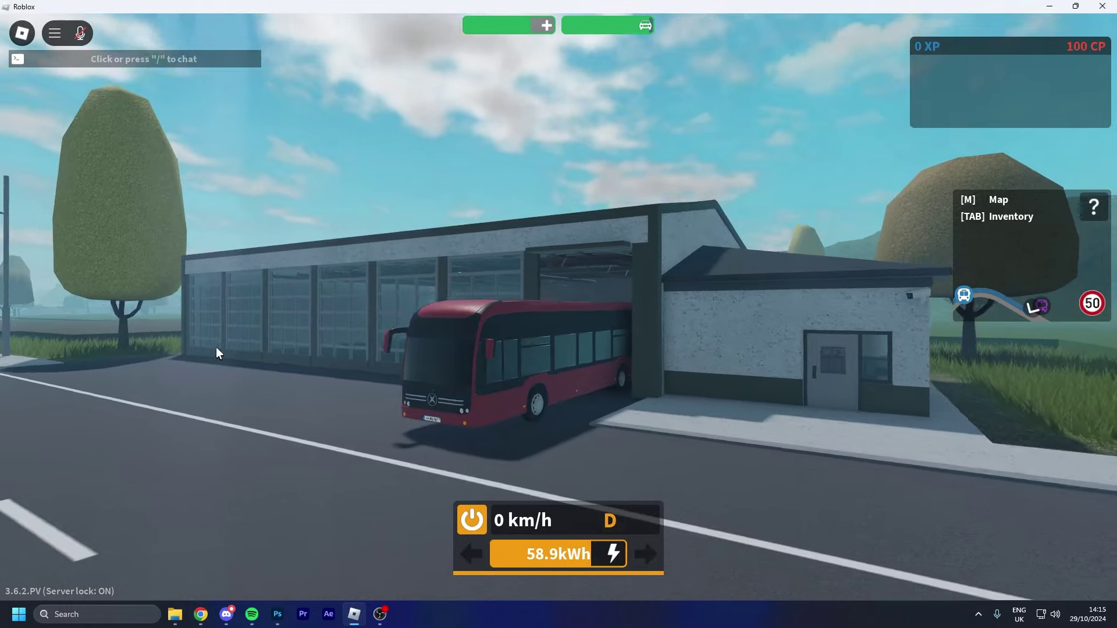
# Step: Get out of the red bus in front of the bus depot and back away onto the road to view it whole
pyautogui.press('w')
pyautogui.scroll(3, 215, 347)
pyautogui.scroll(-5, 214, 347)
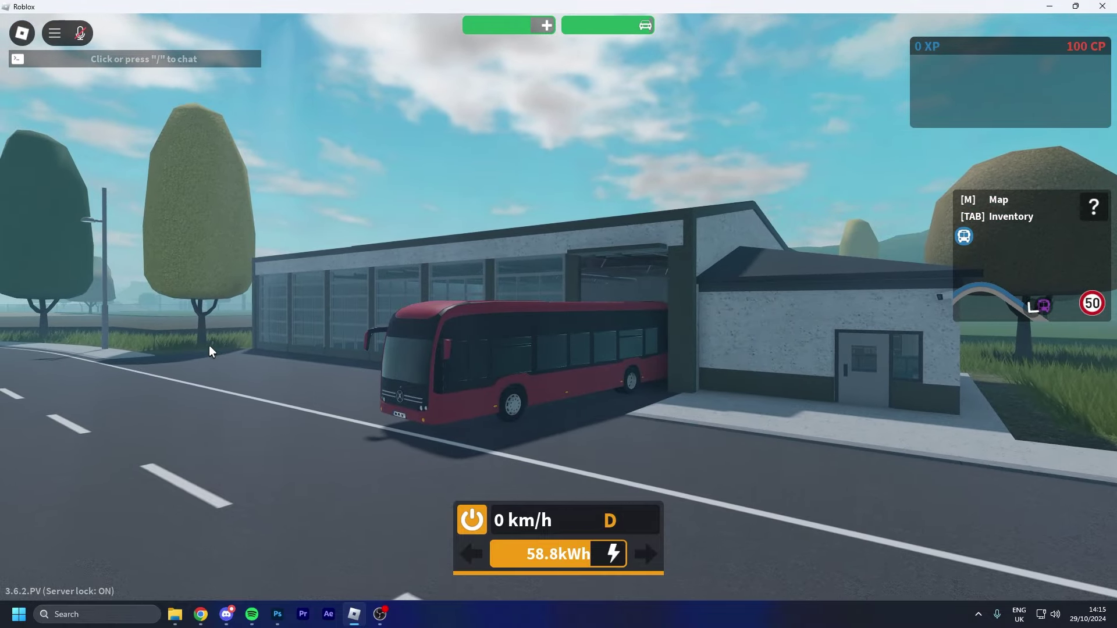
pyautogui.press('p')
pyautogui.press('space')
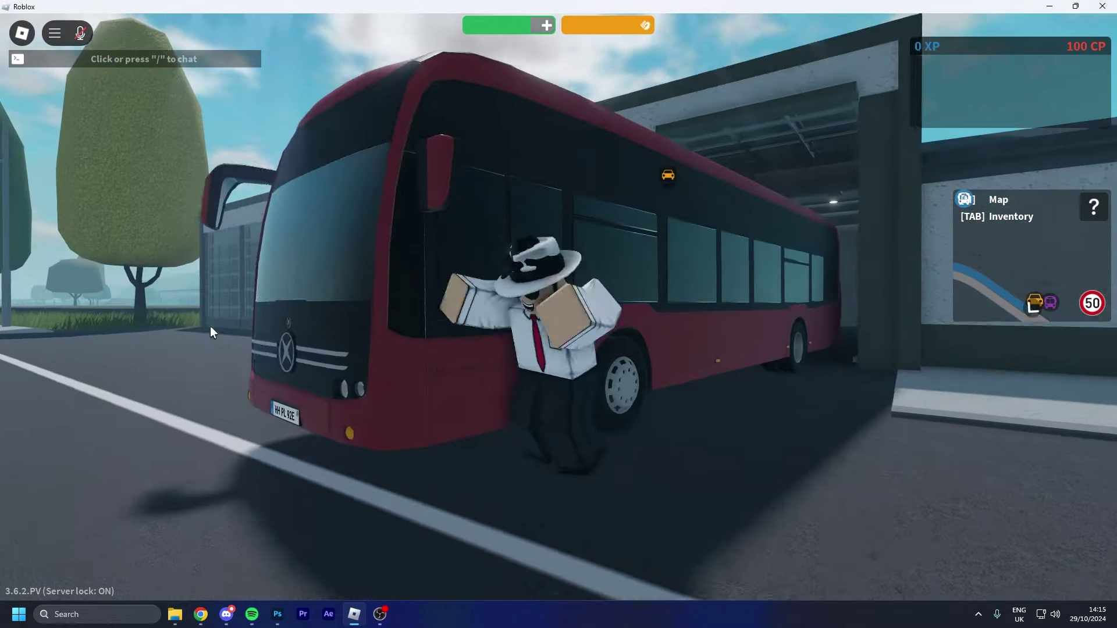
pyautogui.press('s')
pyautogui.scroll(-5, 210, 326)
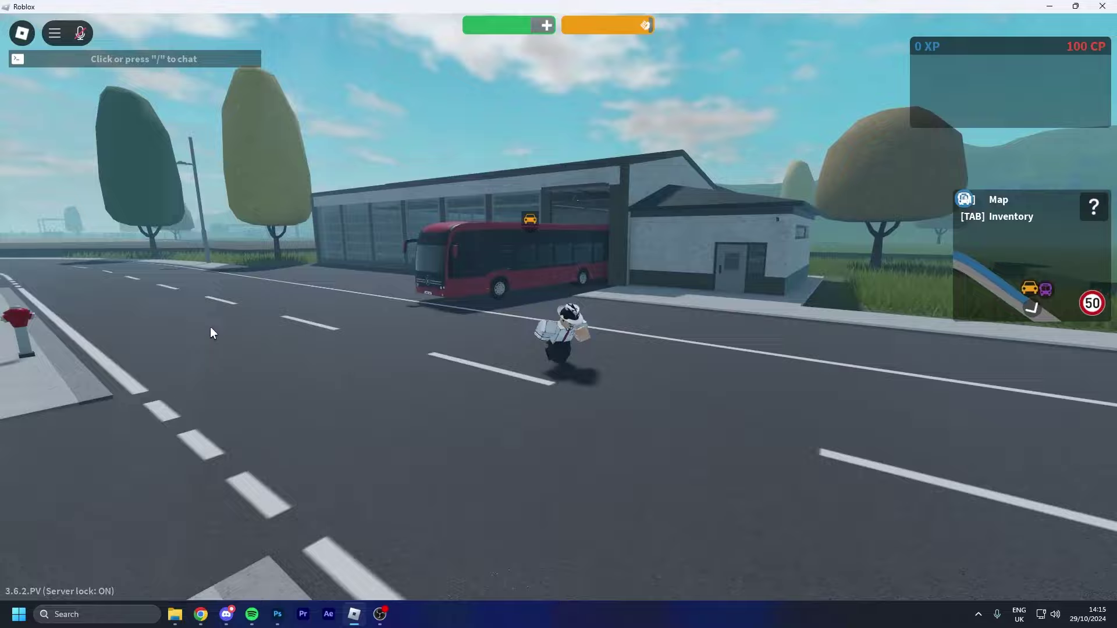
# Step: Switch to the free camera with the game interface hidden and fly from the road towards the red bus and depot
pyautogui.scroll(3, 152, 328)
pyautogui.press('w')
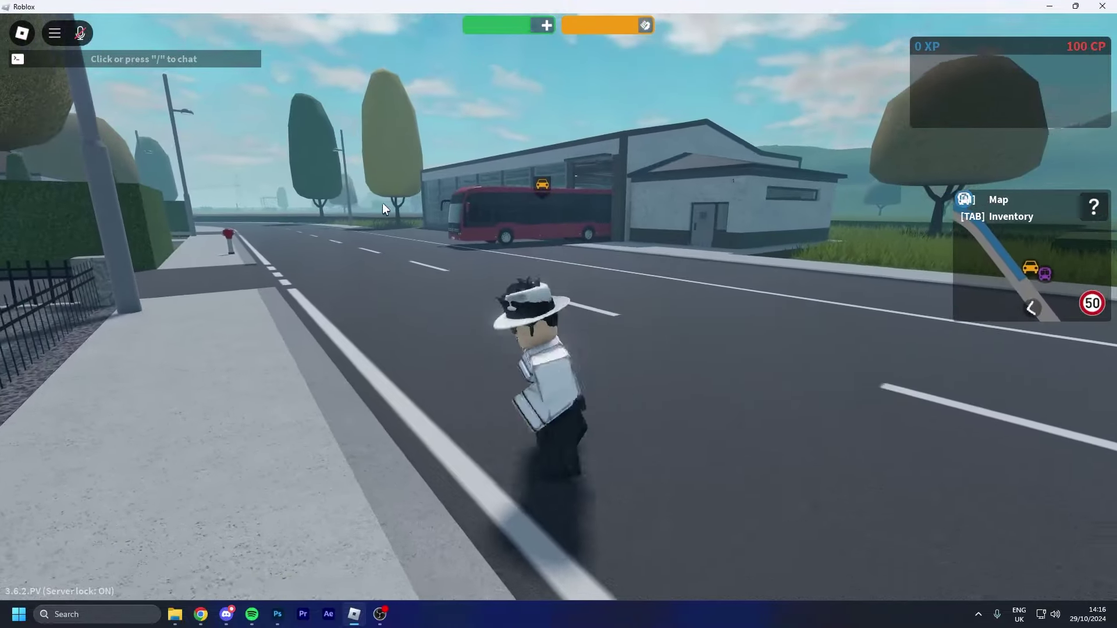
pyautogui.hotkey('shift', 'p')
pyautogui.press('w')
pyautogui.press('w')
pyautogui.press('q')
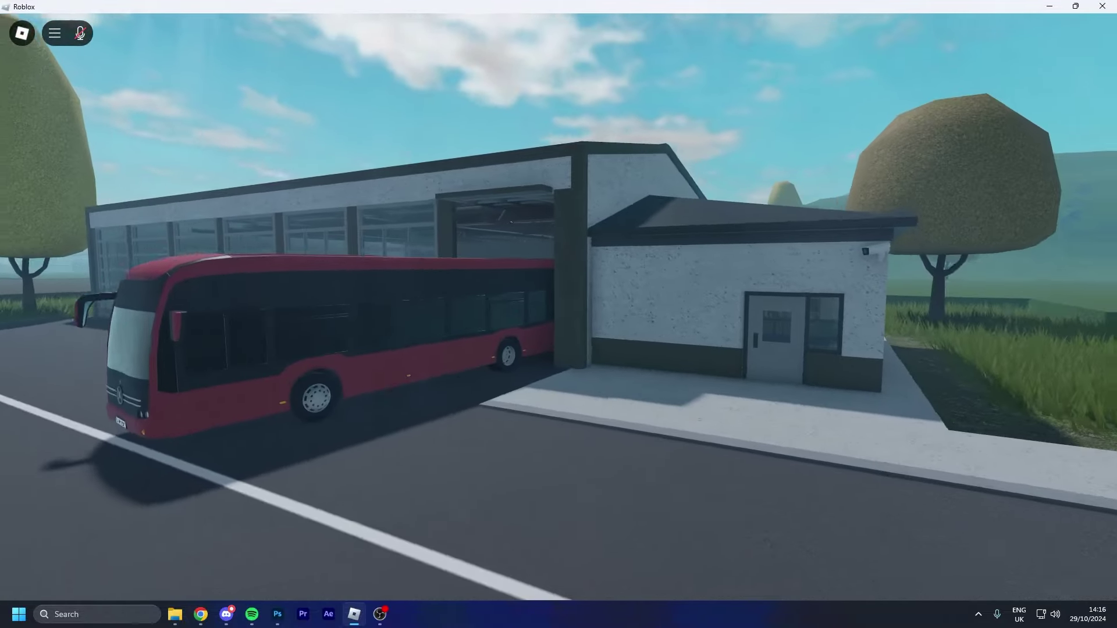
# Step: Frame the free-camera view on the bus's front corner emerging from the depot, with the road and trees beside it
pyautogui.press('d')
pyautogui.press('a')
pyautogui.press('e')
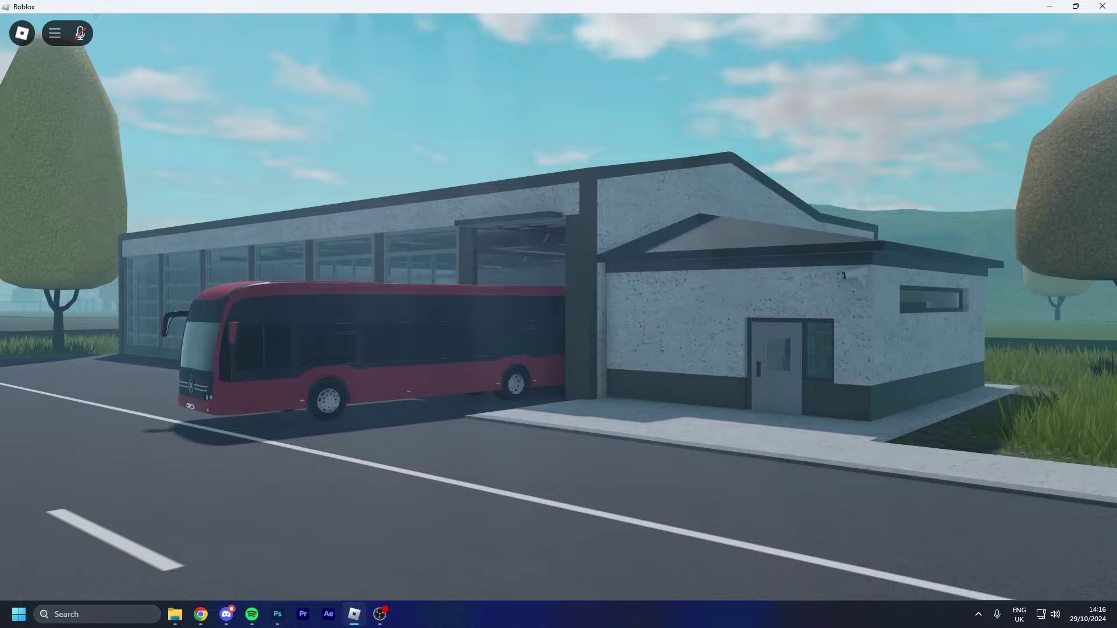
pyautogui.press('w')
pyautogui.press('q')
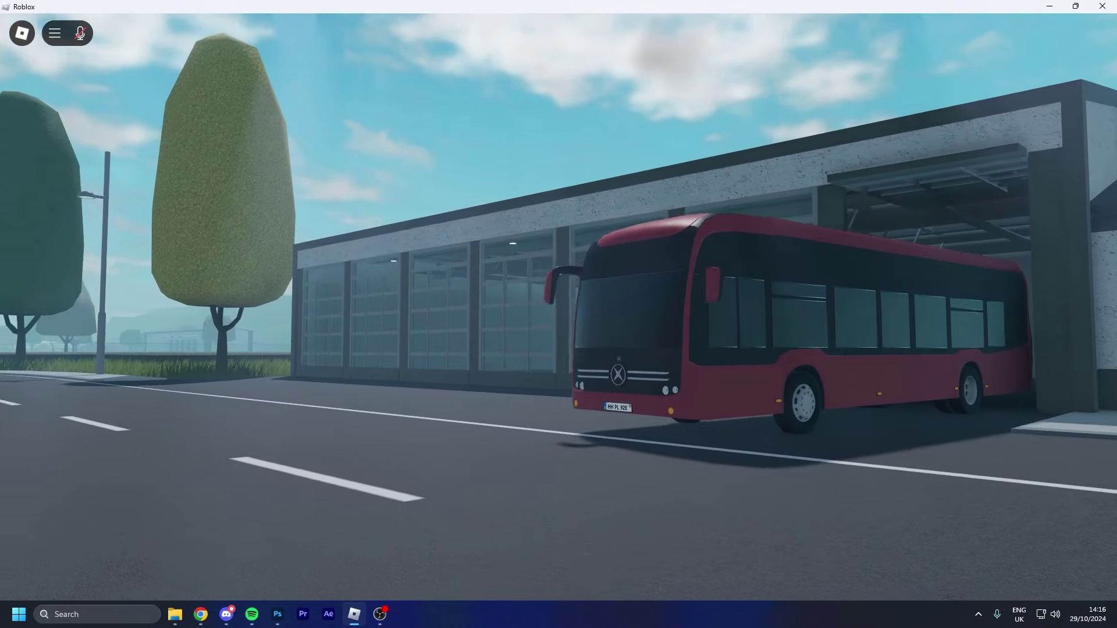
pyautogui.press('s')
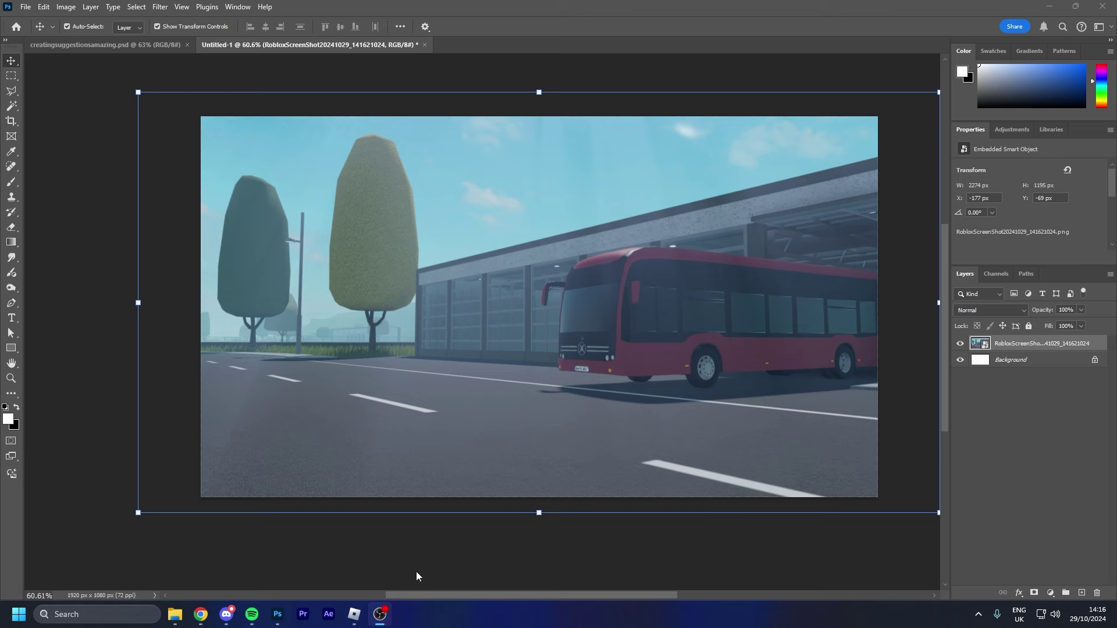
# Step: In Photoshop, deselect the placed bus screenshot and examine its framing on the 1920 x 1080 px canvas
pyautogui.click(417, 573)
pyautogui.scroll(-1, 408, 564)
pyautogui.click(340, 538)
pyautogui.scroll(1, 439, 464)
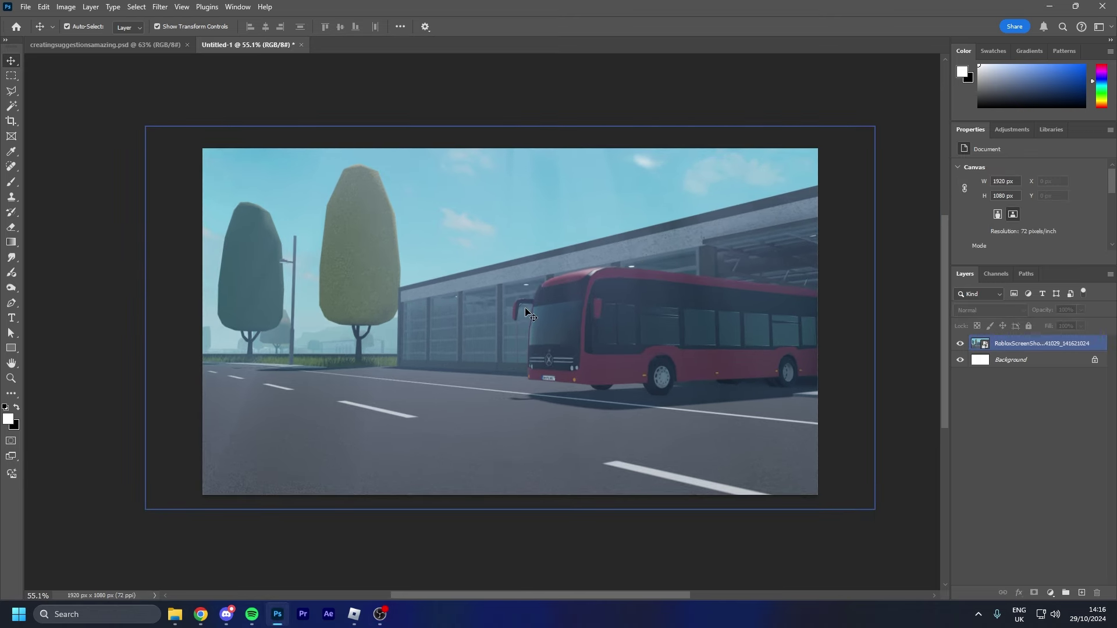
pyautogui.scroll(3, 536, 326)
pyautogui.scroll(-4, 569, 378)
pyautogui.scroll(6, 553, 419)
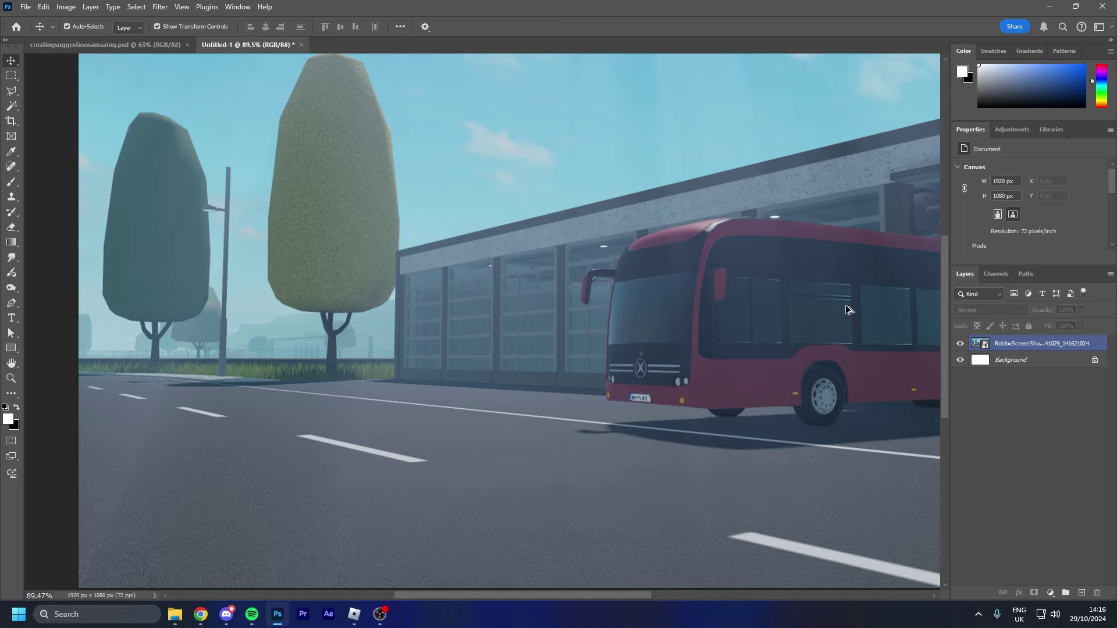
pyautogui.scroll(-2, 431, 341)
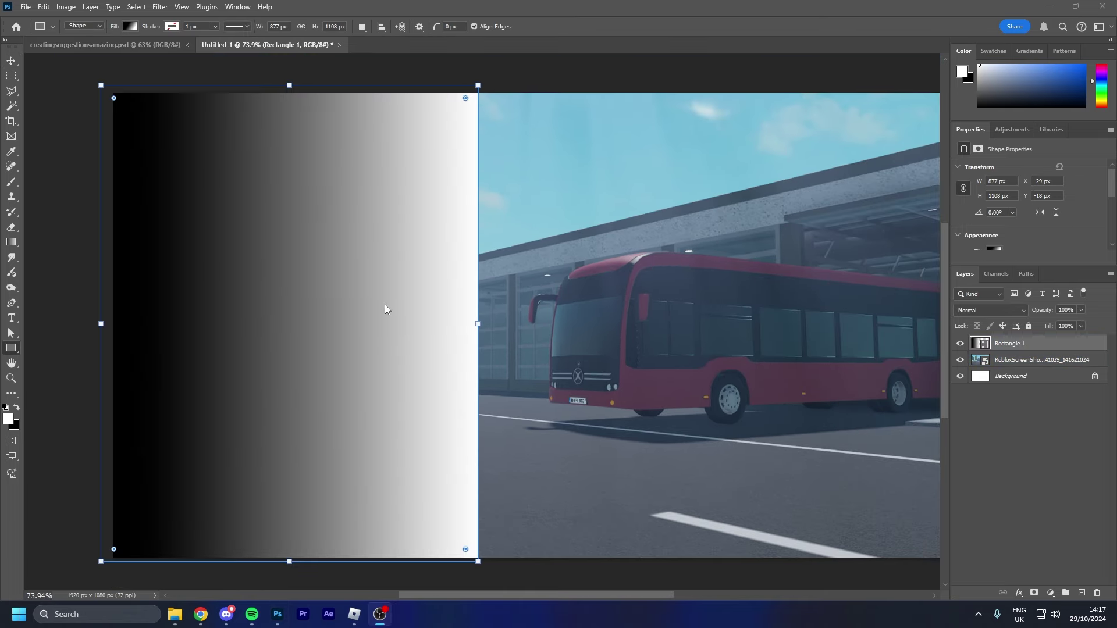
# Step: Set the opacity of the white end of the rectangle's gradient fill to 0%
pyautogui.click(133, 28)
pyautogui.click(130, 26)
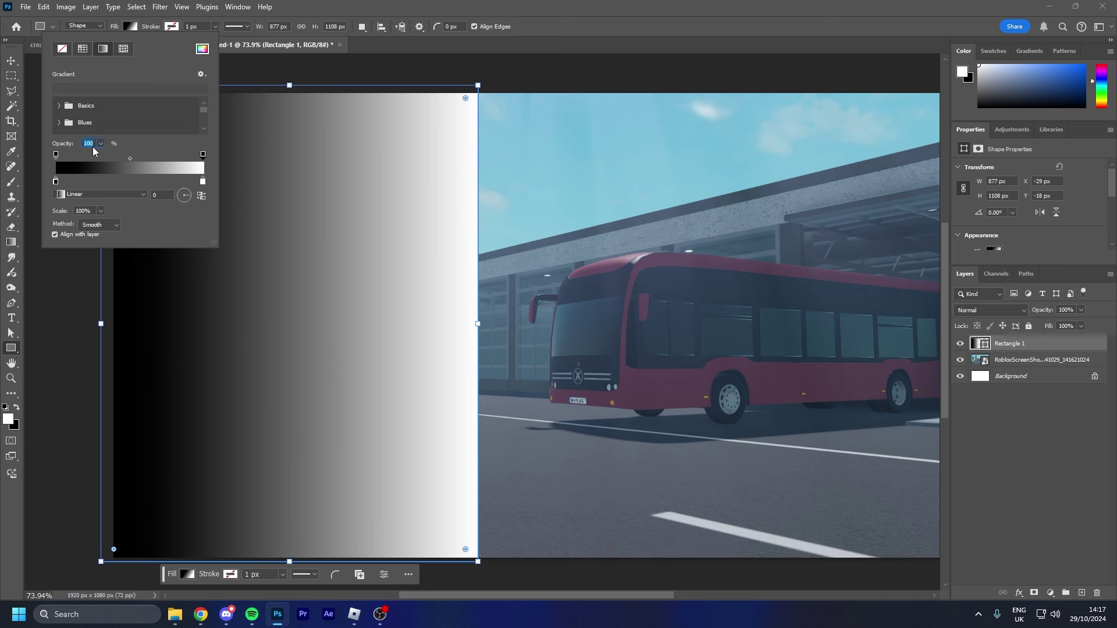
pyautogui.write('0')
pyautogui.click(182, 196)
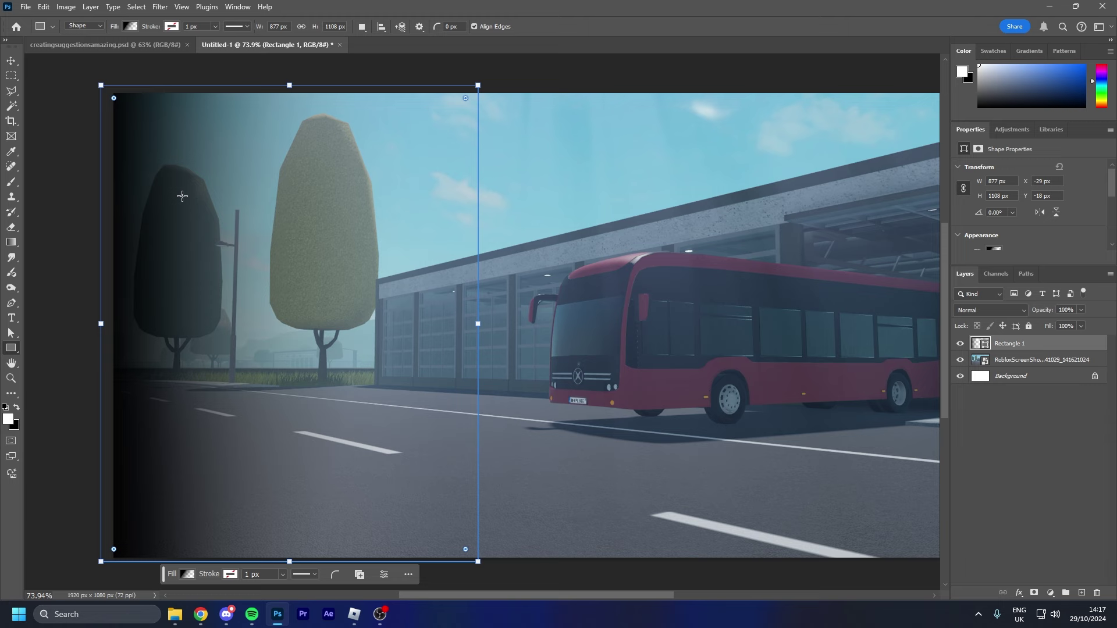
# Step: Change the gradient's transparent end colour to black and widen the rectangle towards the front of the bus
pyautogui.click(132, 27)
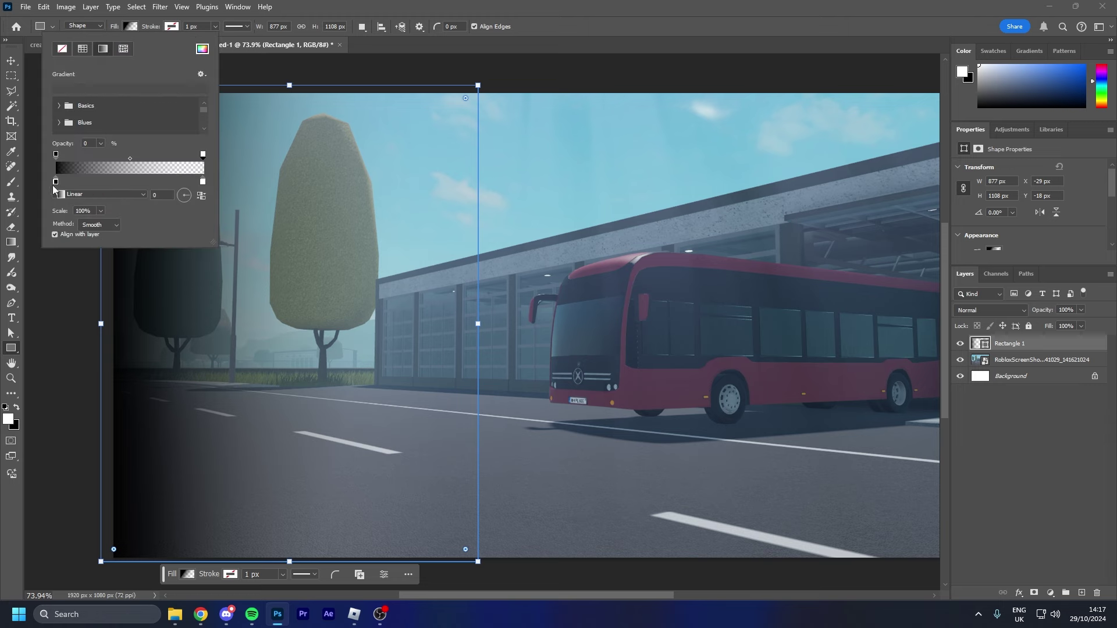
pyautogui.doubleClick(202, 182)
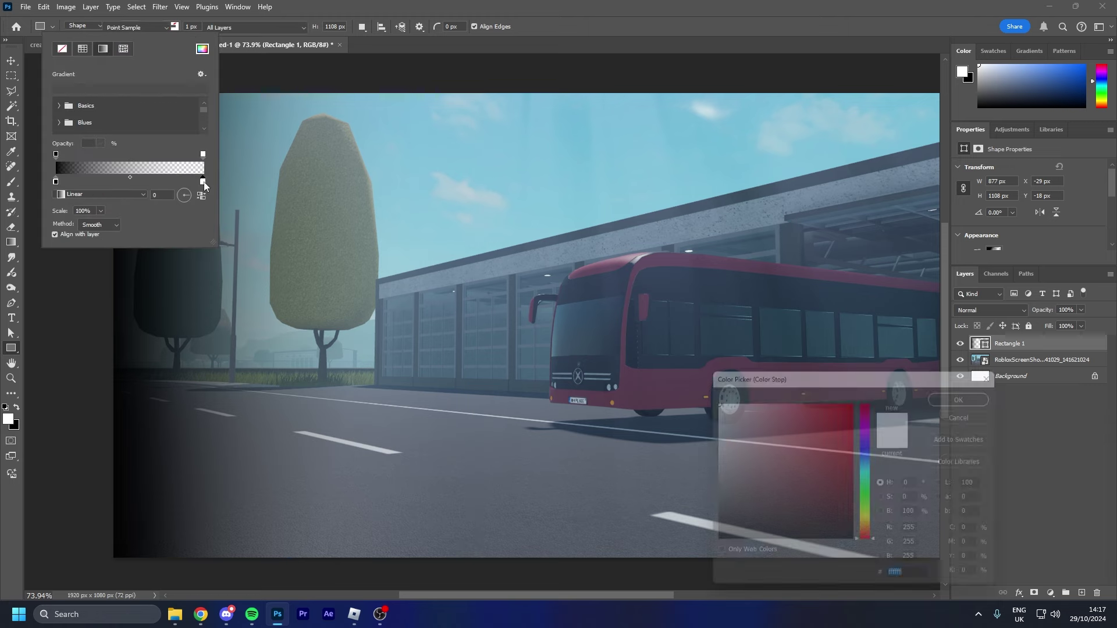
pyautogui.click(958, 396)
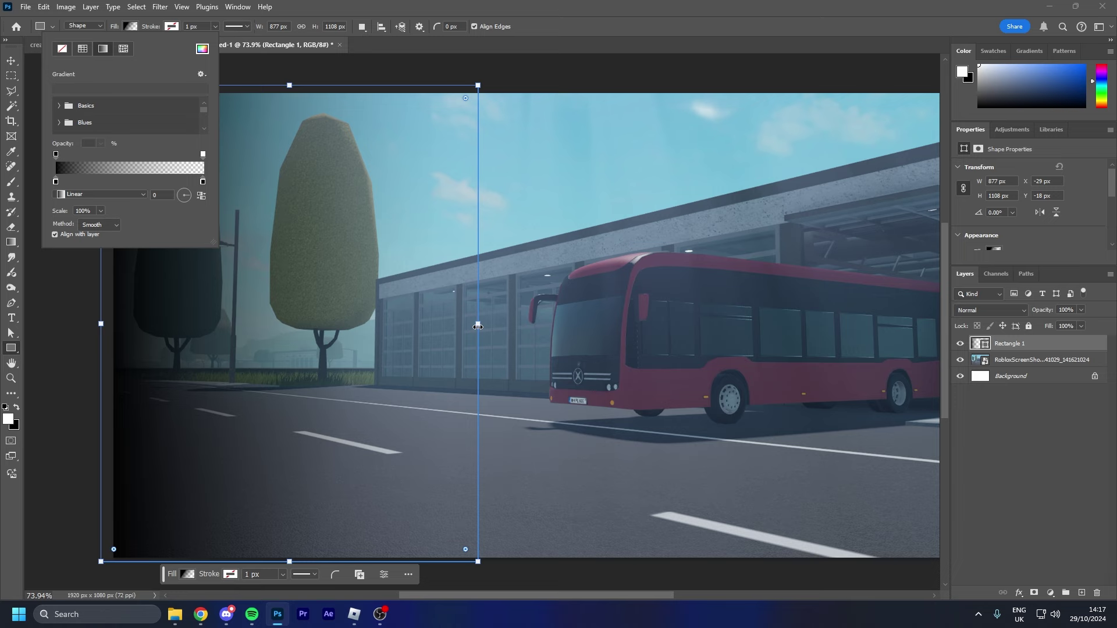
pyautogui.press('Return')
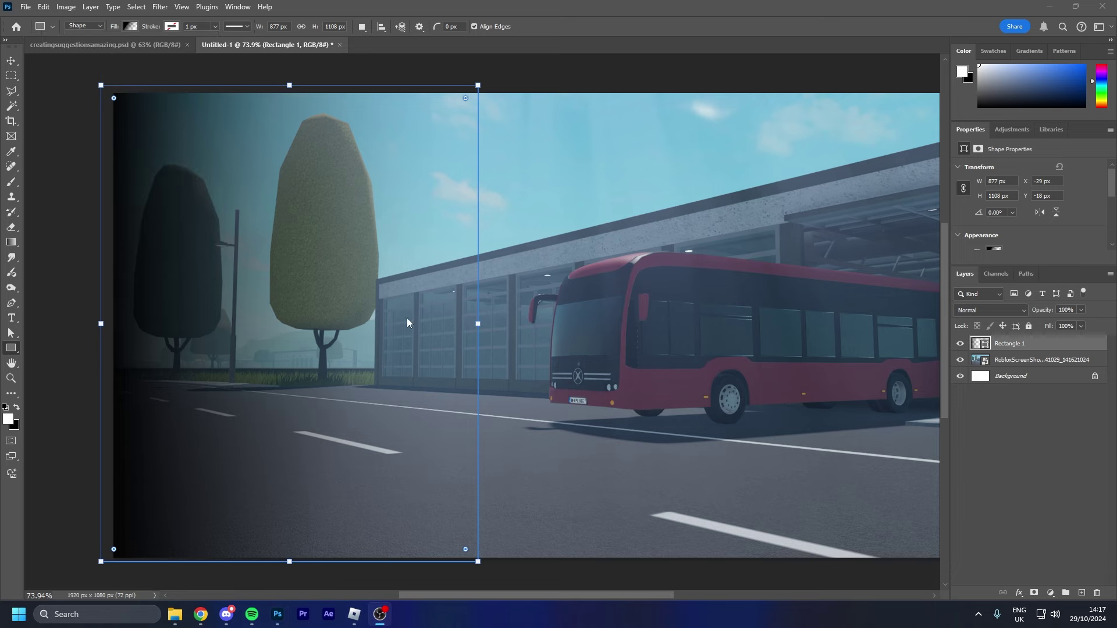
pyautogui.moveTo(478, 324); pyautogui.dragTo(660, 334)
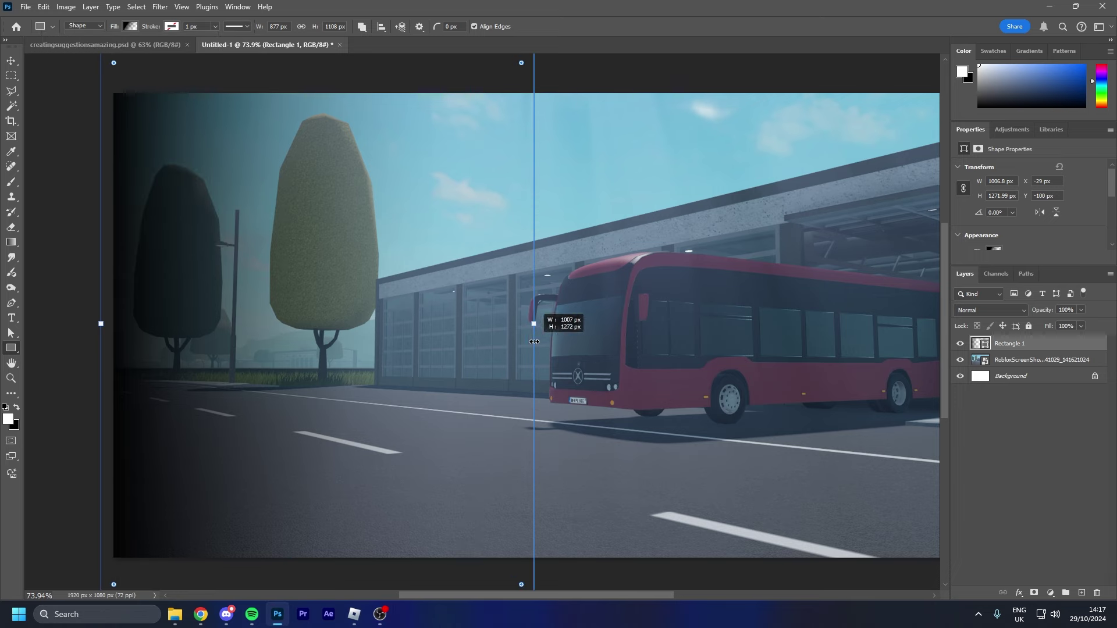
pyautogui.moveTo(534, 341); pyautogui.dragTo(478, 323)
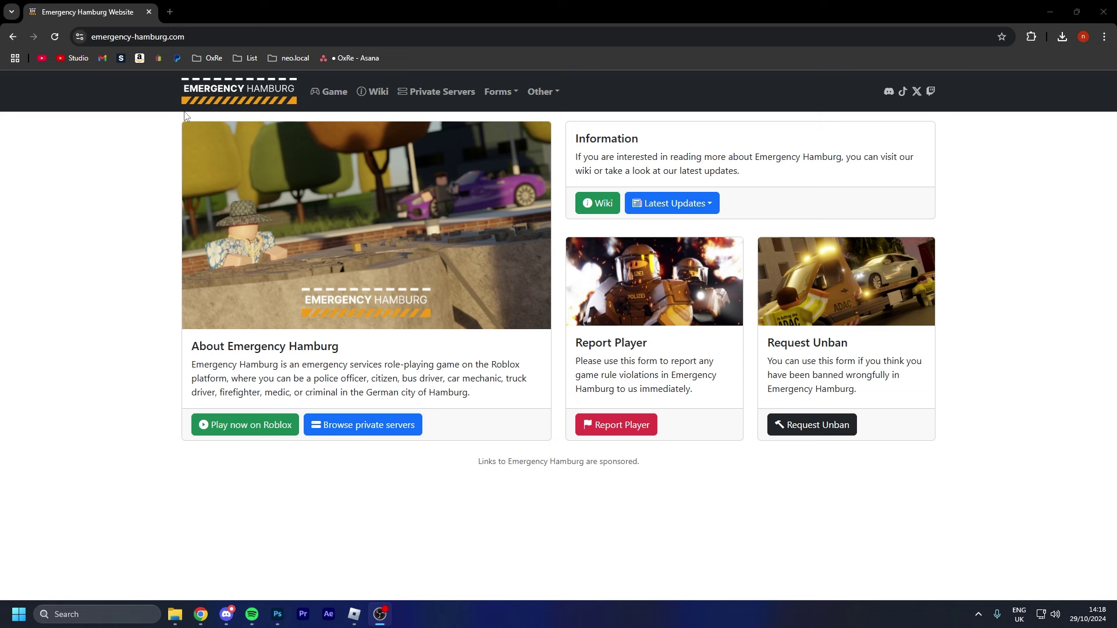
# Step: Switch to Chrome, open the Emergency Hamburg website's header logo in its own tab, and save the image
pyautogui.rightClick(201, 88)
pyautogui.click(255, 228)
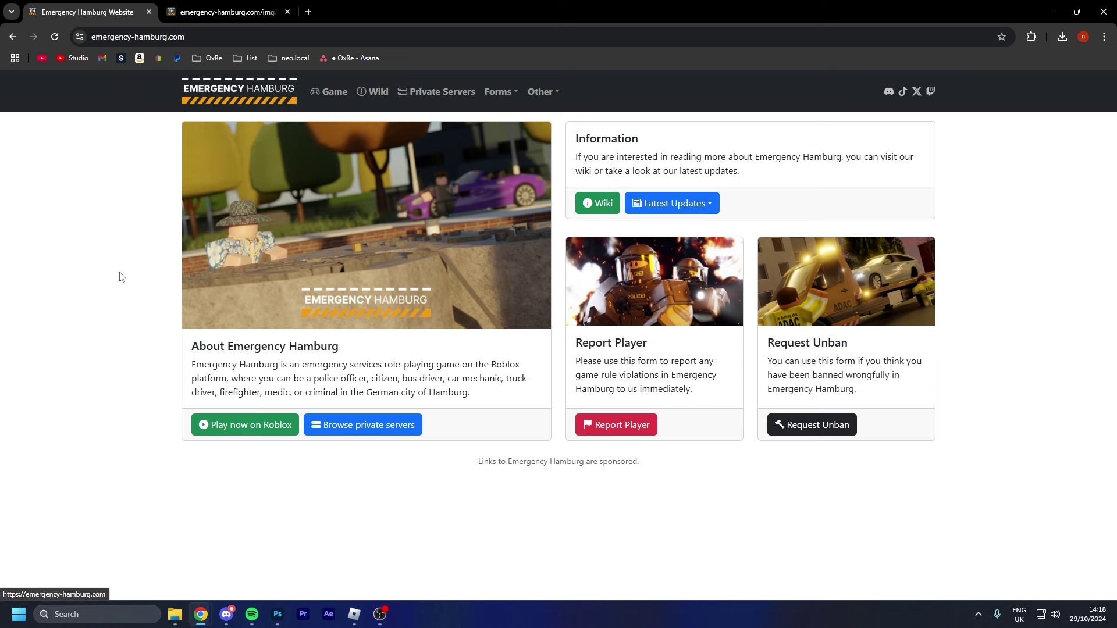
pyautogui.click(299, 15)
pyautogui.rightClick(400, 202)
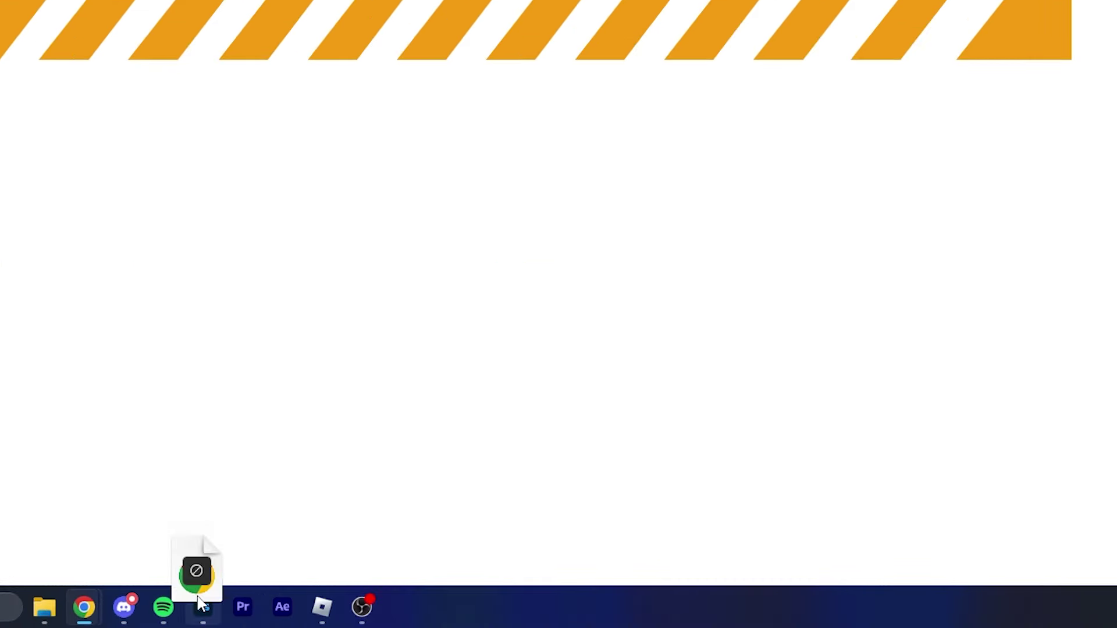
# Step: Place logo.svg in the Photoshop document, scale it to 497 x 114 px, and position it at X 100 px, Y 100 px
pyautogui.moveTo(859, 323); pyautogui.dragTo(442, 173)
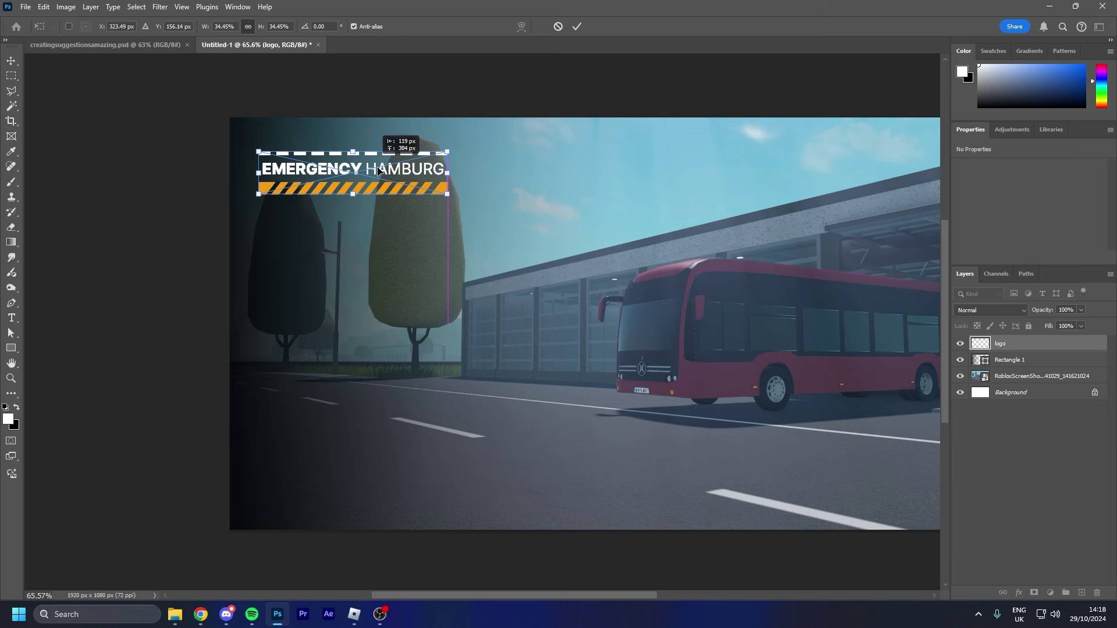
pyautogui.click(576, 26)
pyautogui.scroll(8, 305, 129)
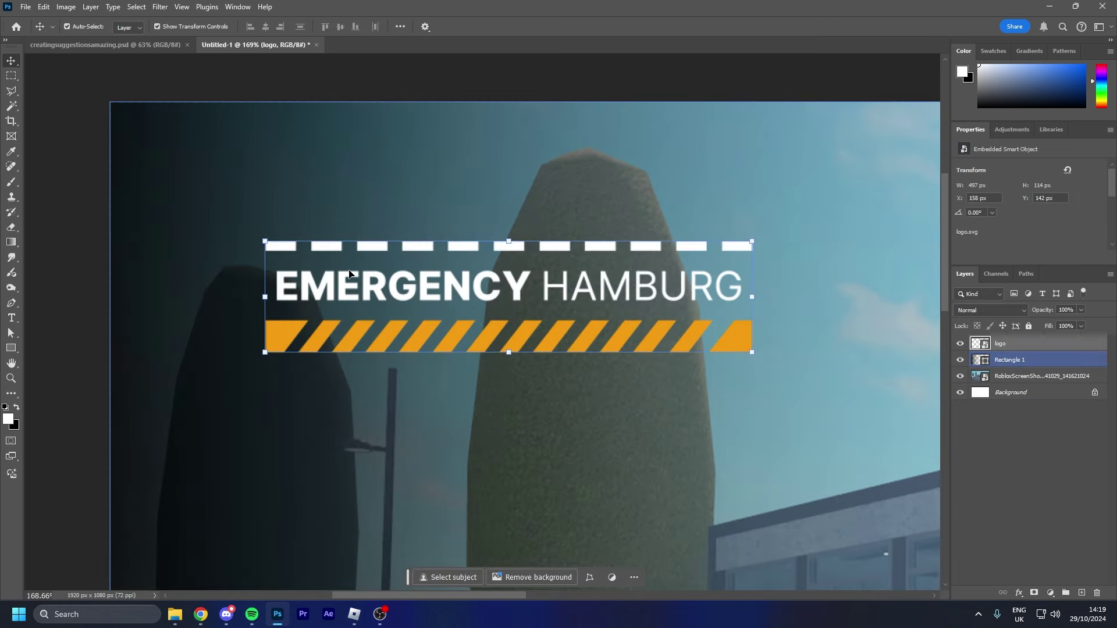
pyautogui.moveTo(336, 273); pyautogui.dragTo(285, 236)
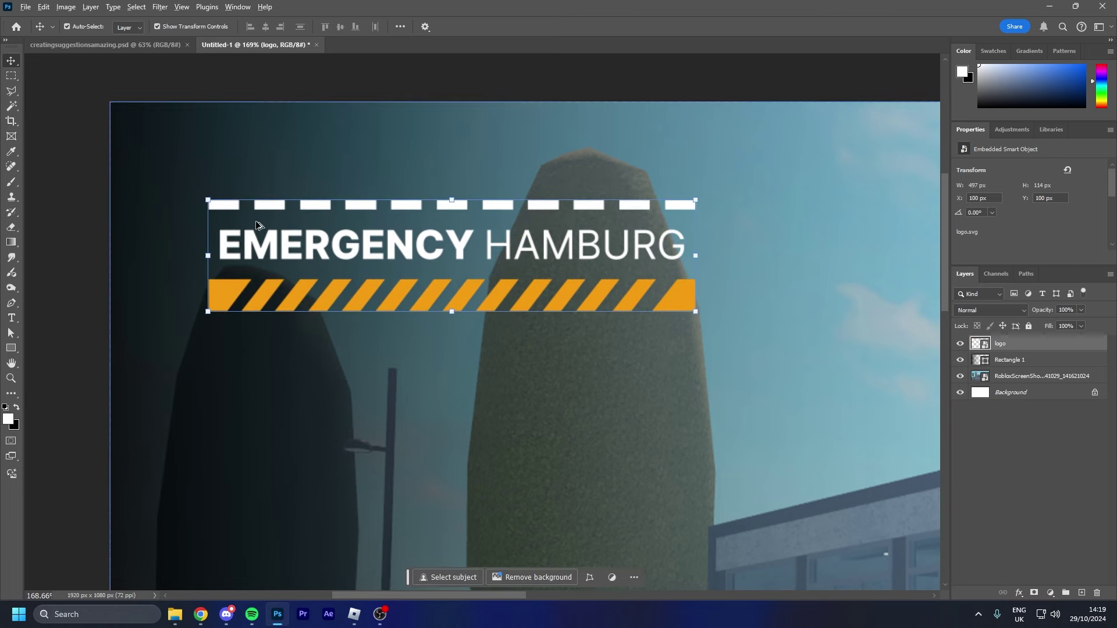
# Step: Deselect the logo and examine how the logo and dark gradient sit over the bus scene
pyautogui.scroll(-3, 254, 167)
pyautogui.scroll(-8, 255, 166)
pyautogui.click(95, 199)
pyautogui.scroll(6, 92, 139)
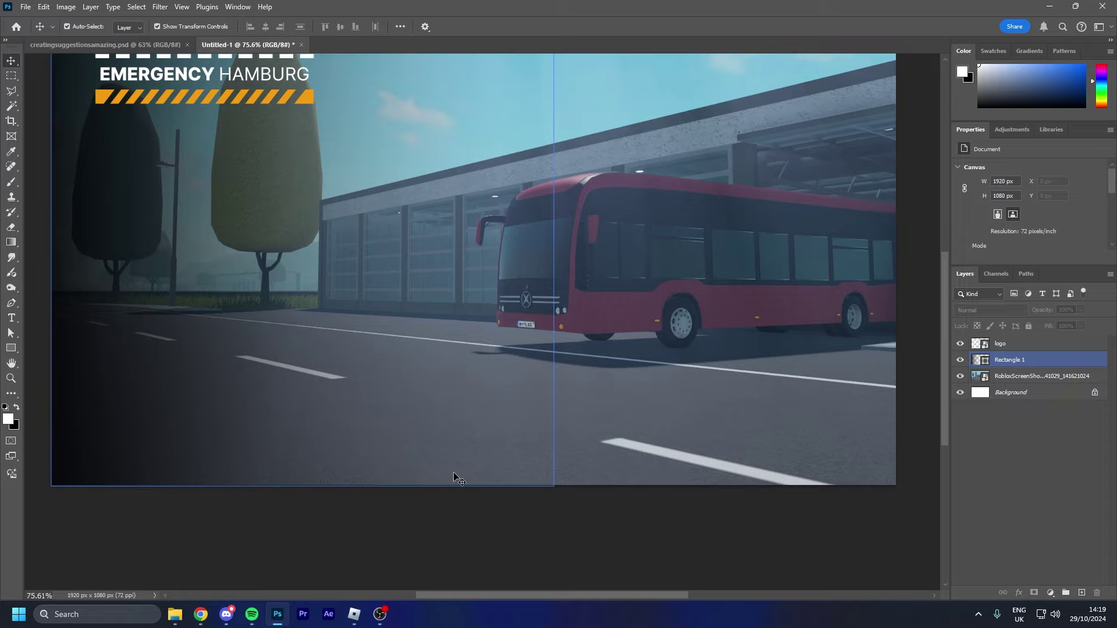
pyautogui.scroll(-5, 457, 477)
pyautogui.click(408, 335)
pyautogui.scroll(4, 197, 189)
pyautogui.click(459, 174)
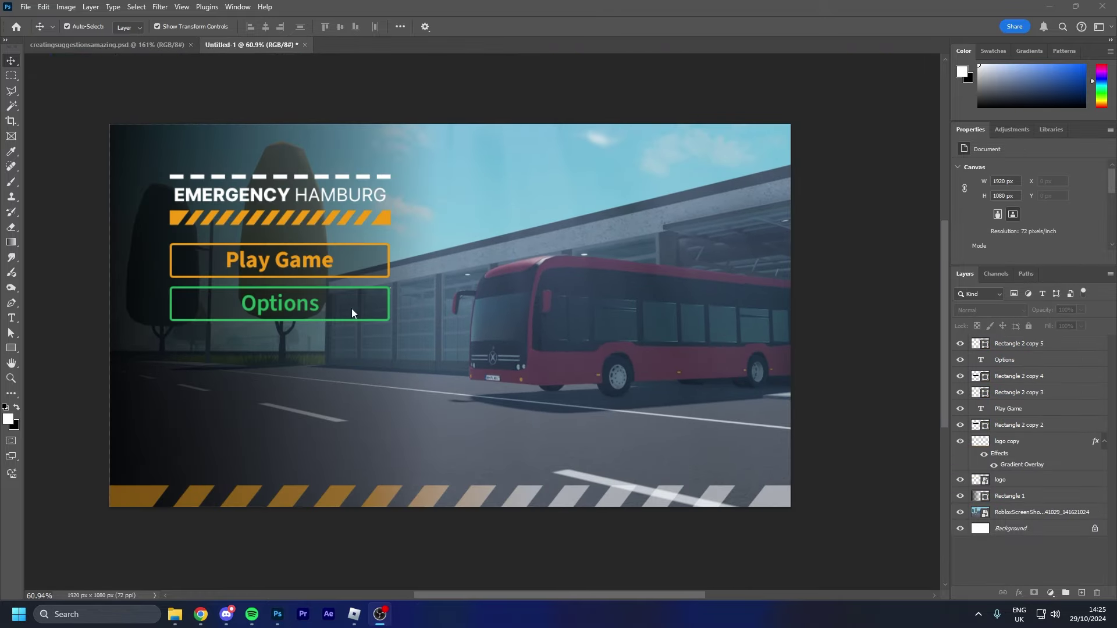
pyautogui.scroll(1, 303, 311)
pyautogui.click(131, 522)
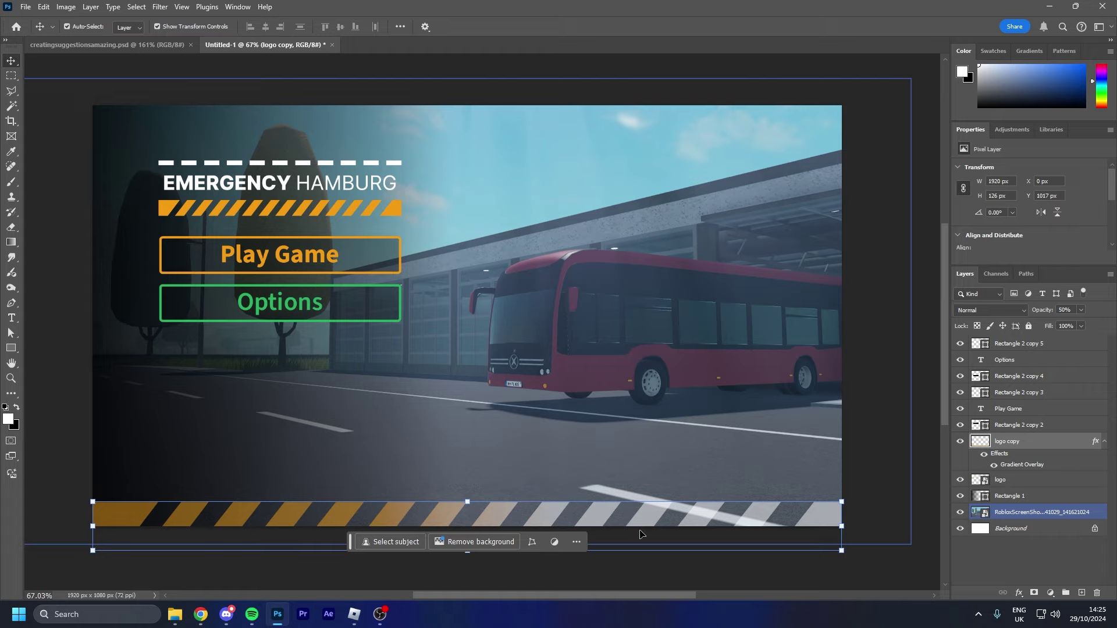
pyautogui.moveTo(890, 534); pyautogui.dragTo(802, 250)
pyautogui.hotkey('ctrl', 'z')
# Step: Examine the bus background, the logo, and the Play Game and Options buttons of the main menu mockup up close
pyautogui.scroll(-3, 318, 387)
pyautogui.scroll(2, 352, 274)
pyautogui.click(194, 424)
pyautogui.scroll(6, 507, 371)
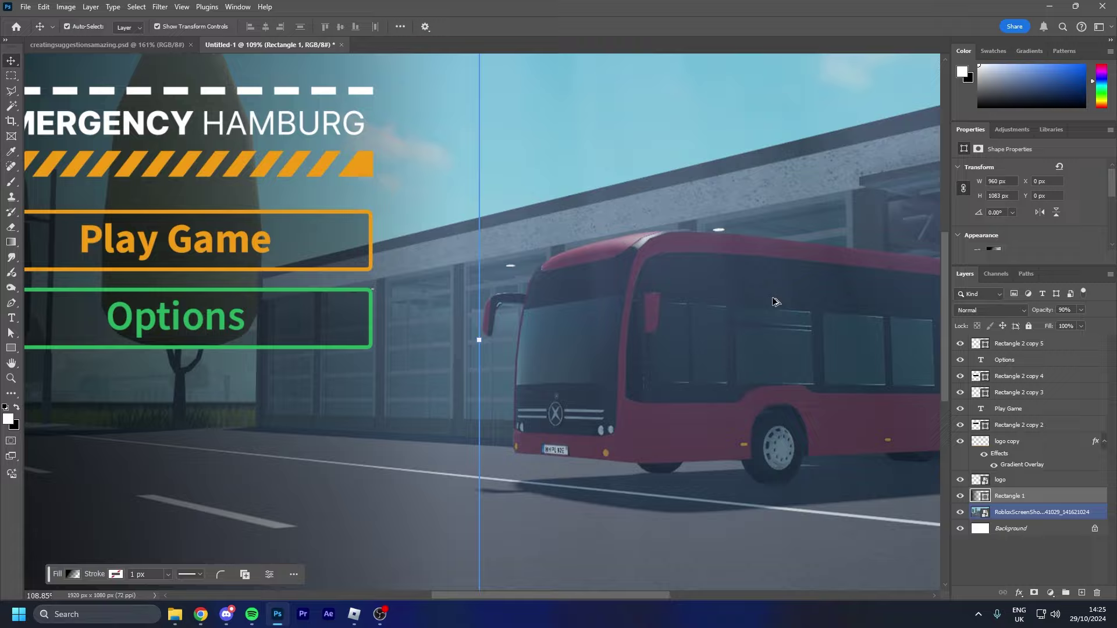
pyautogui.scroll(-3, 774, 302)
pyautogui.scroll(5, 507, 253)
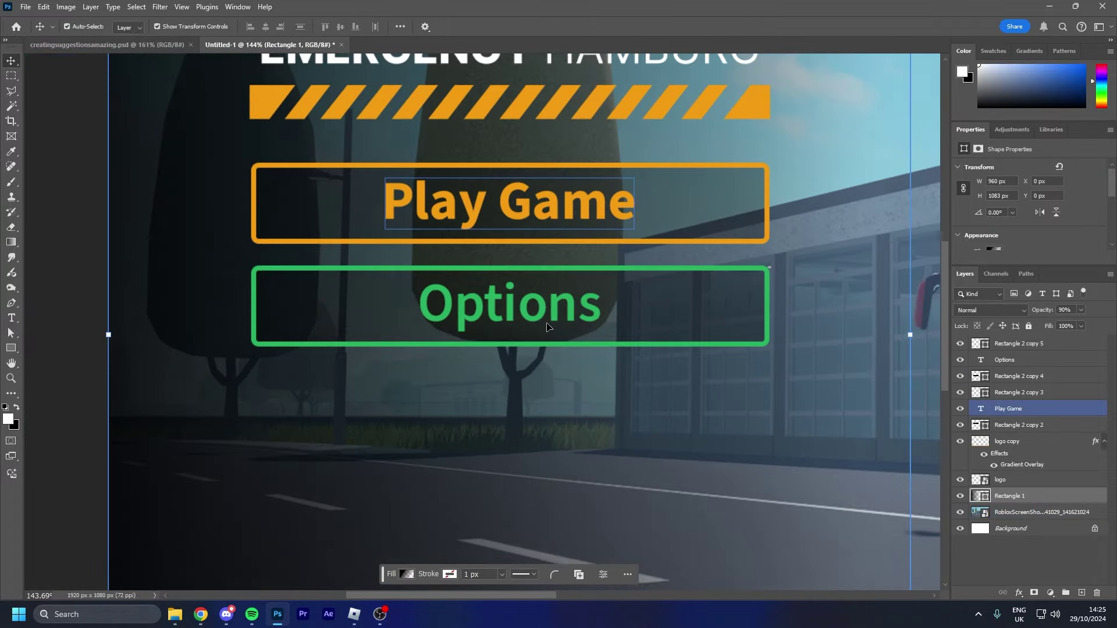
pyautogui.scroll(3, 547, 327)
pyautogui.scroll(-1, 496, 381)
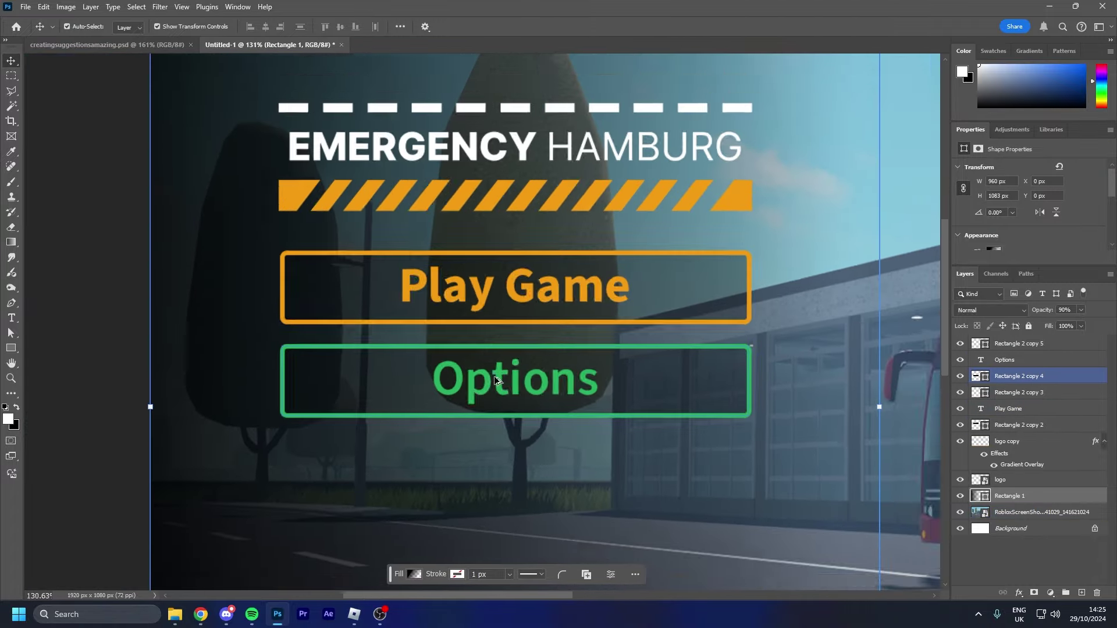
# Step: Examine the whole main menu mockup, including its dark gradient, striped lower band and button layout
pyautogui.scroll(-7, 494, 381)
pyautogui.click(250, 316)
pyautogui.scroll(-7, 481, 323)
pyautogui.scroll(6, 616, 413)
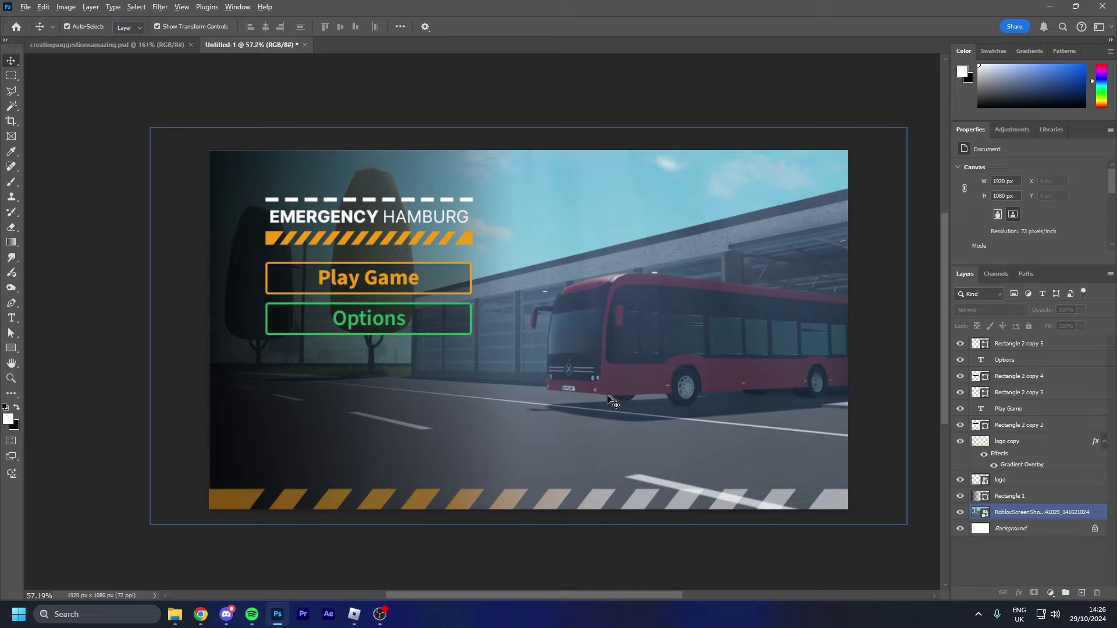
pyautogui.scroll(2, 608, 400)
pyautogui.scroll(-1, 617, 401)
pyautogui.scroll(1, 407, 297)
pyautogui.click(419, 296)
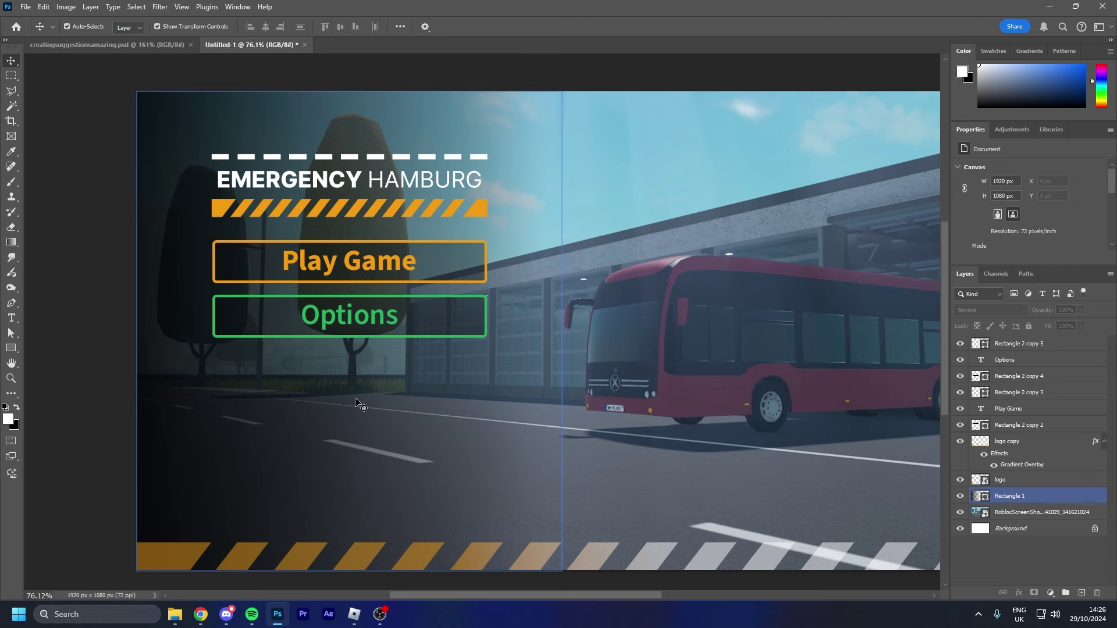
pyautogui.click(350, 318)
pyautogui.scroll(-2, 351, 323)
pyautogui.scroll(1, 341, 316)
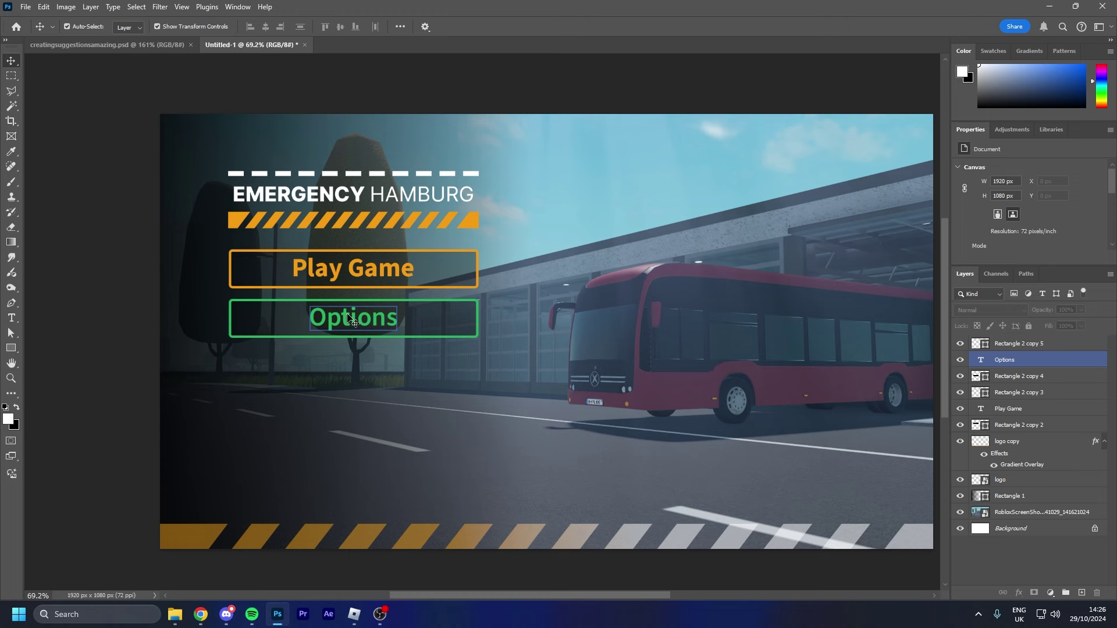
pyautogui.click(293, 215)
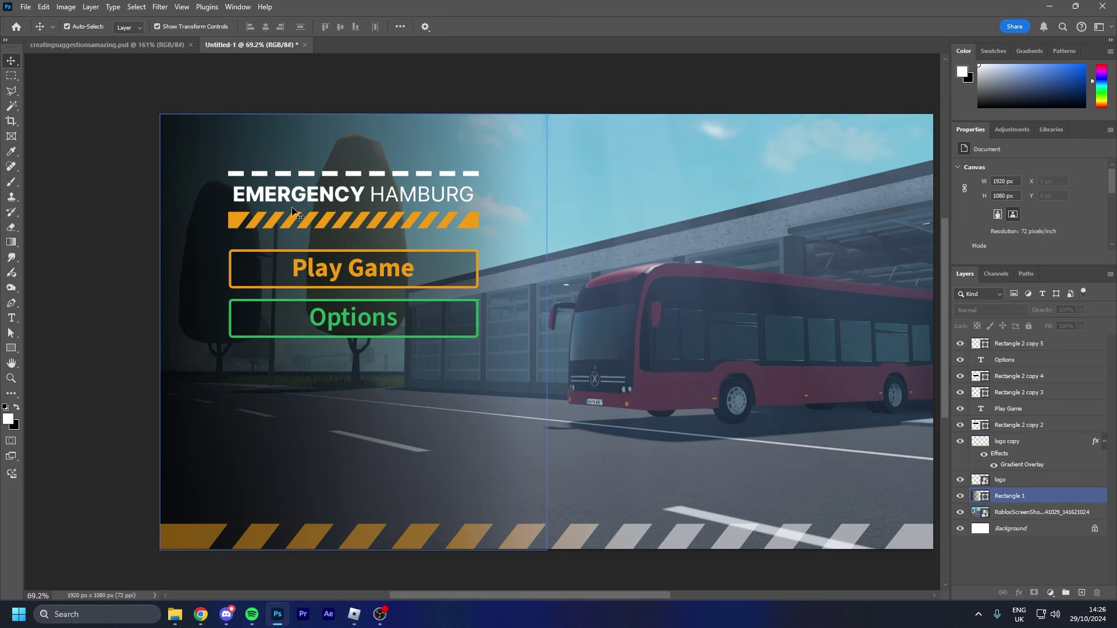
# Step: Narrow the dark gradient rectangle behind the menu to 418 px wide, keeping its outer edge on the canvas border
pyautogui.scroll(-6, 285, 205)
pyautogui.scroll(5, 440, 328)
pyautogui.scroll(1, 441, 327)
pyautogui.hotkey('ctrl', 't')
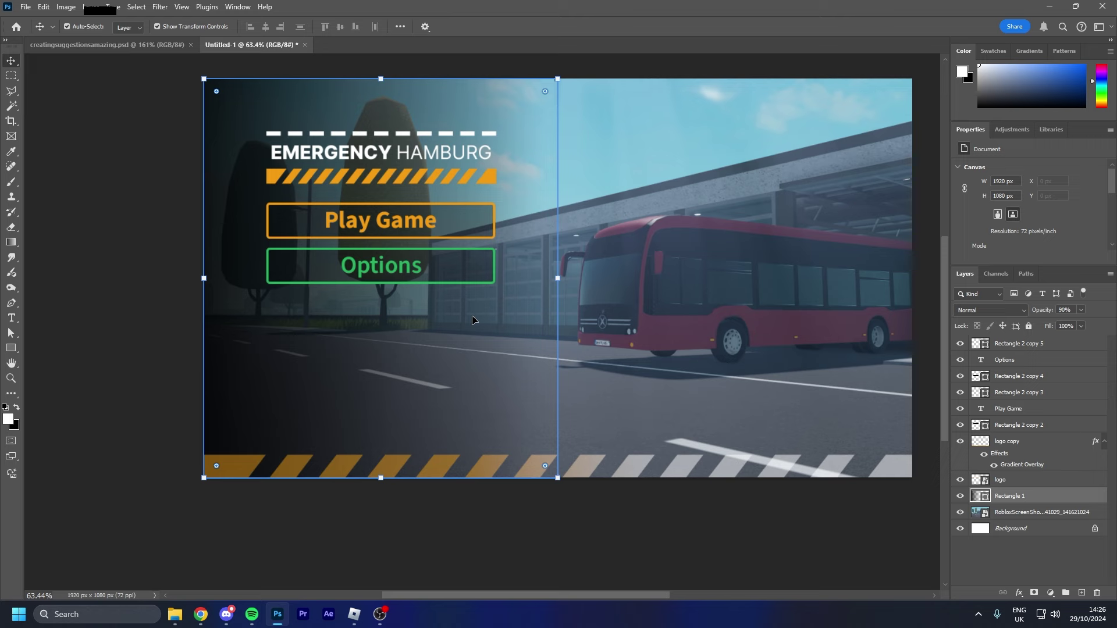
pyautogui.moveTo(557, 279); pyautogui.dragTo(356, 273)
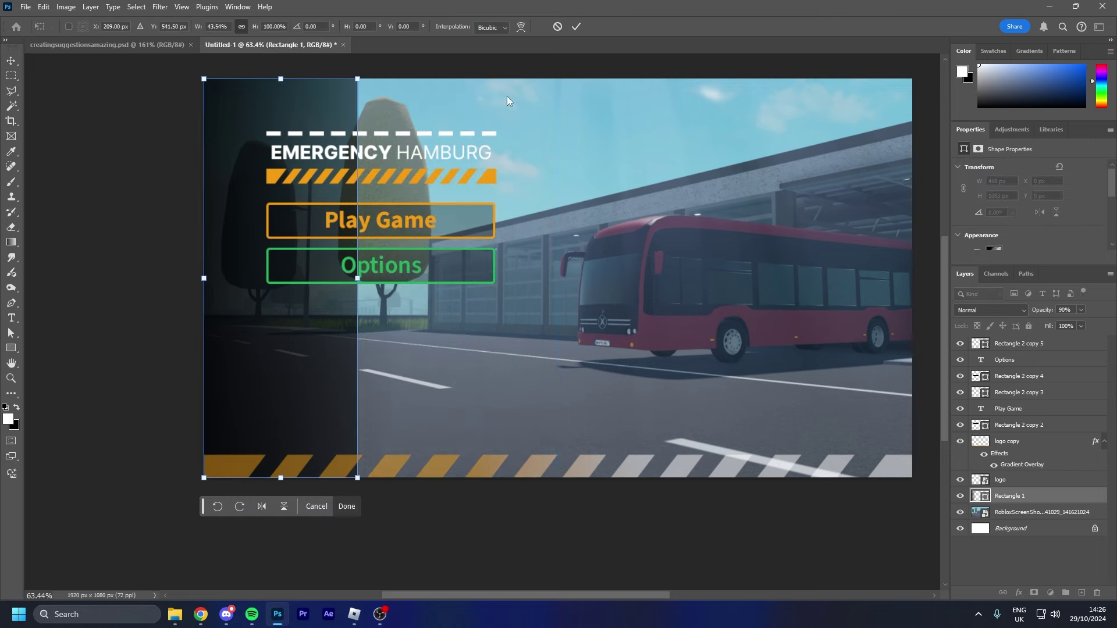
pyautogui.click(576, 26)
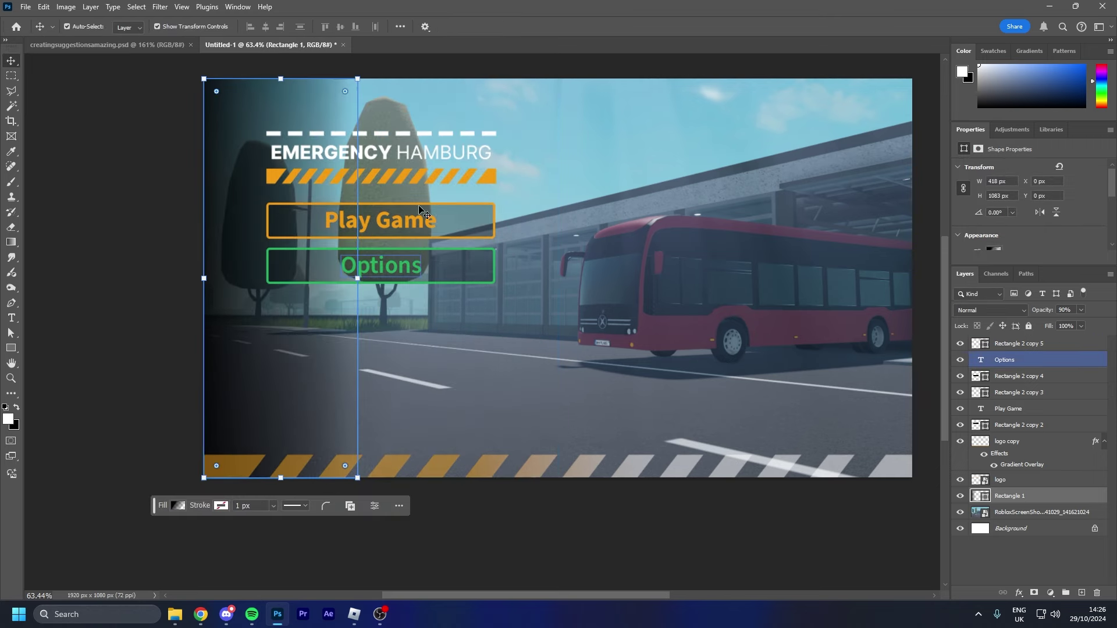
pyautogui.scroll(1, 329, 269)
pyautogui.scroll(-5, 329, 269)
pyautogui.click(189, 225)
pyautogui.scroll(4, 192, 225)
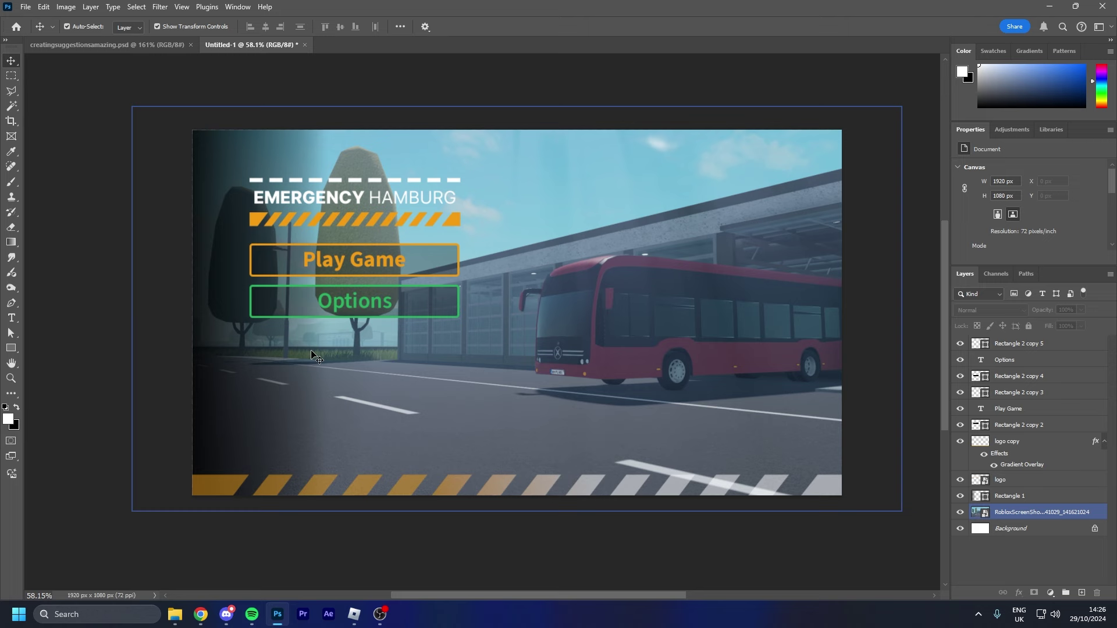
# Step: Lower the opacity of the dark gradient rectangle behind the menu to 66%
pyautogui.click(1009, 495)
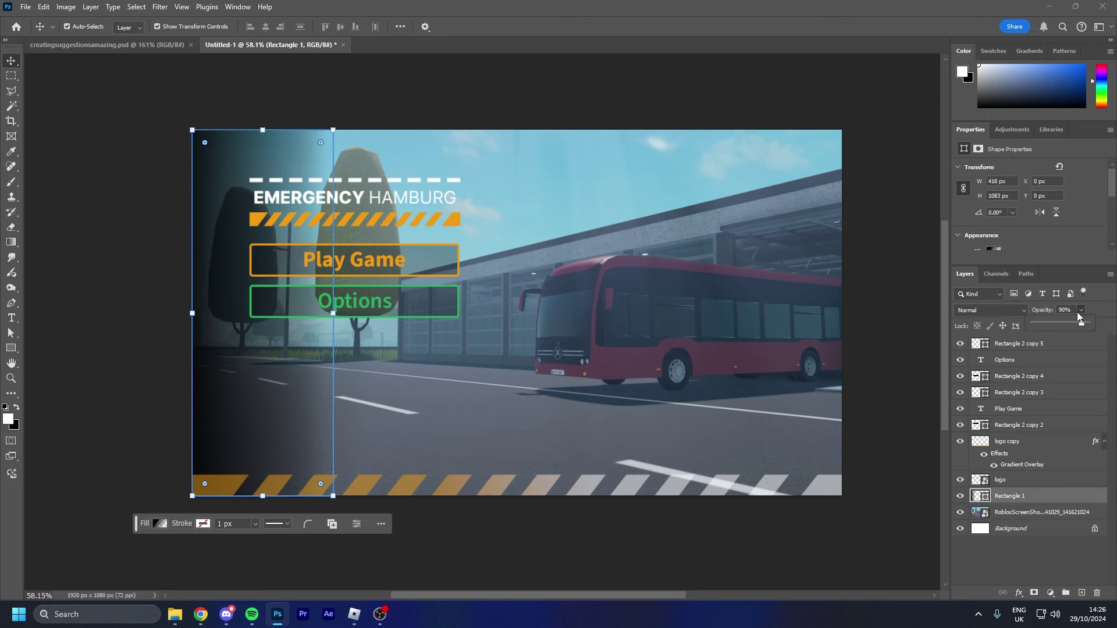
pyautogui.moveTo(1080, 316); pyautogui.dragTo(1068, 323)
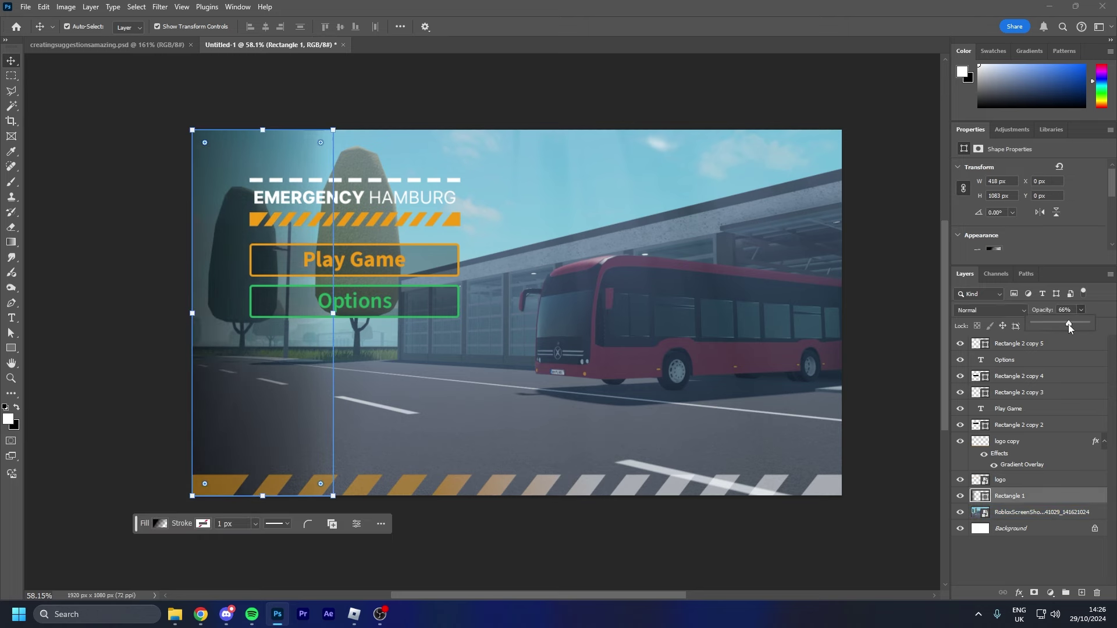
pyautogui.click(601, 111)
# Step: Widen the dark gradient rectangle so its inner edge reaches about the middle of the canvas, and deselect it
pyautogui.scroll(-5, 521, 290)
pyautogui.scroll(1, 262, 356)
pyautogui.click(329, 311)
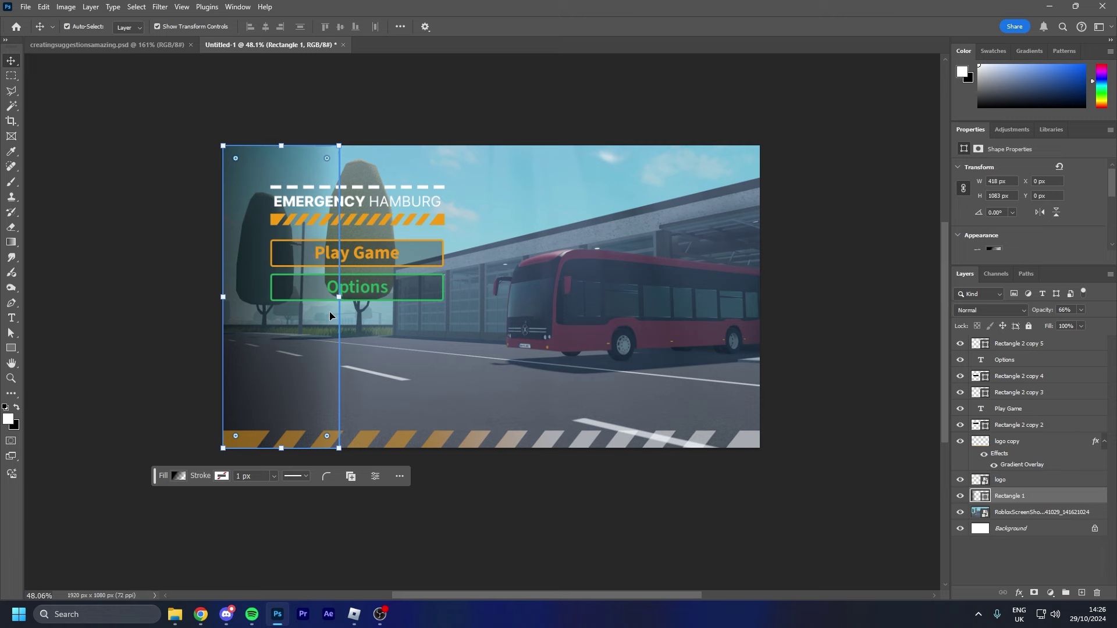
pyautogui.moveTo(341, 297); pyautogui.dragTo(499, 304)
pyautogui.click(576, 26)
pyautogui.click(547, 105)
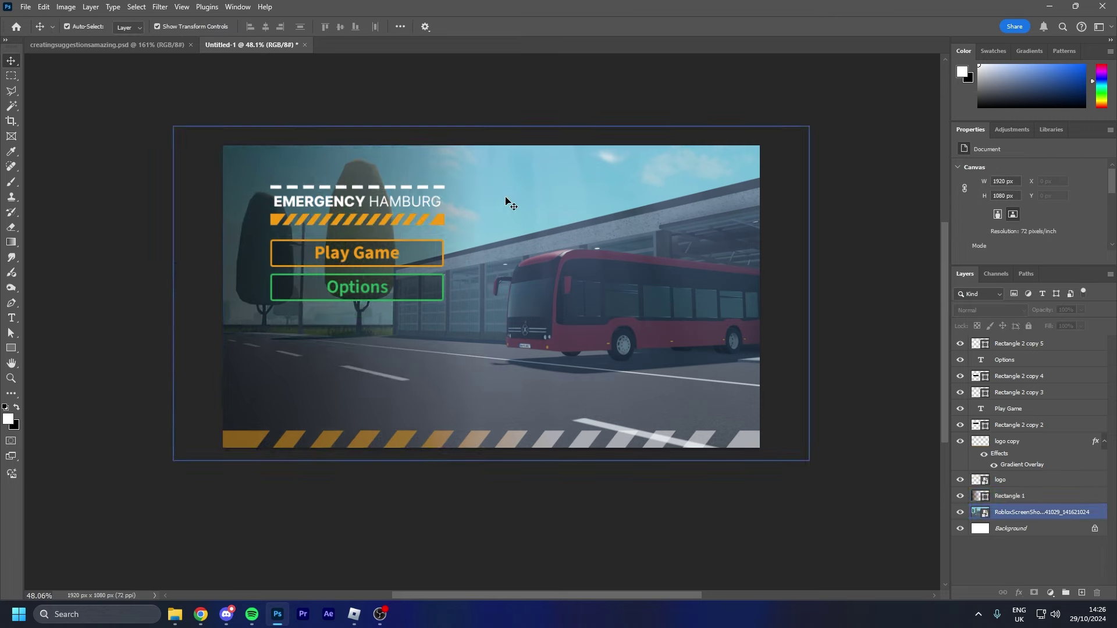
# Step: Examine the menu mockup with the dark panel over half the bus scene, including the logo, buttons and striped band
pyautogui.scroll(2, 476, 232)
pyautogui.scroll(1, 341, 352)
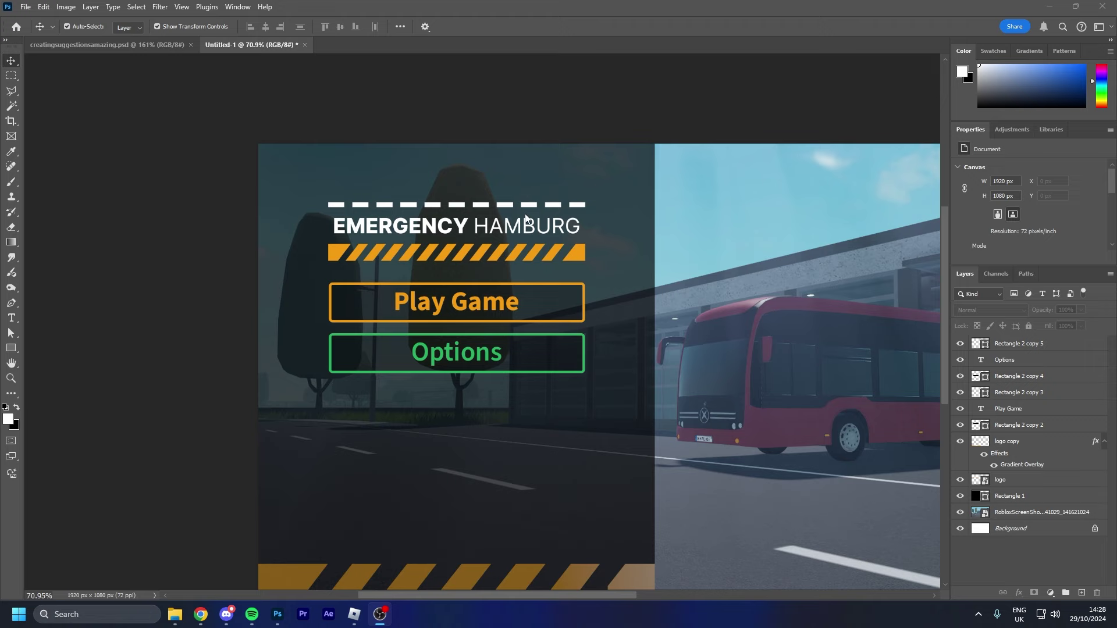
pyautogui.scroll(2, 274, 399)
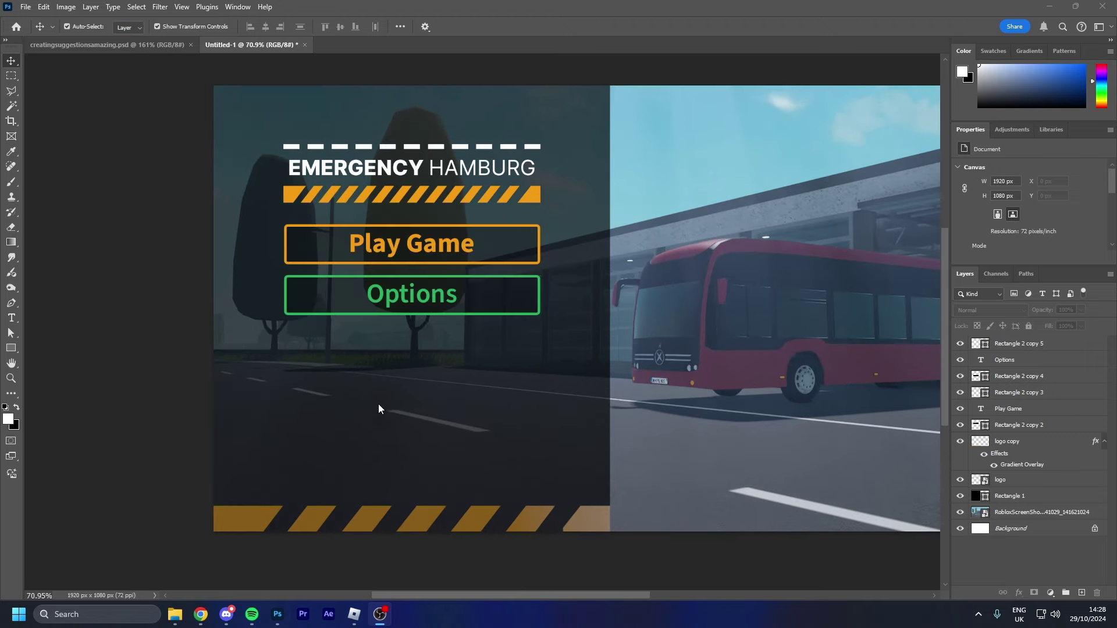
pyautogui.click(379, 407)
pyautogui.scroll(-4, 375, 353)
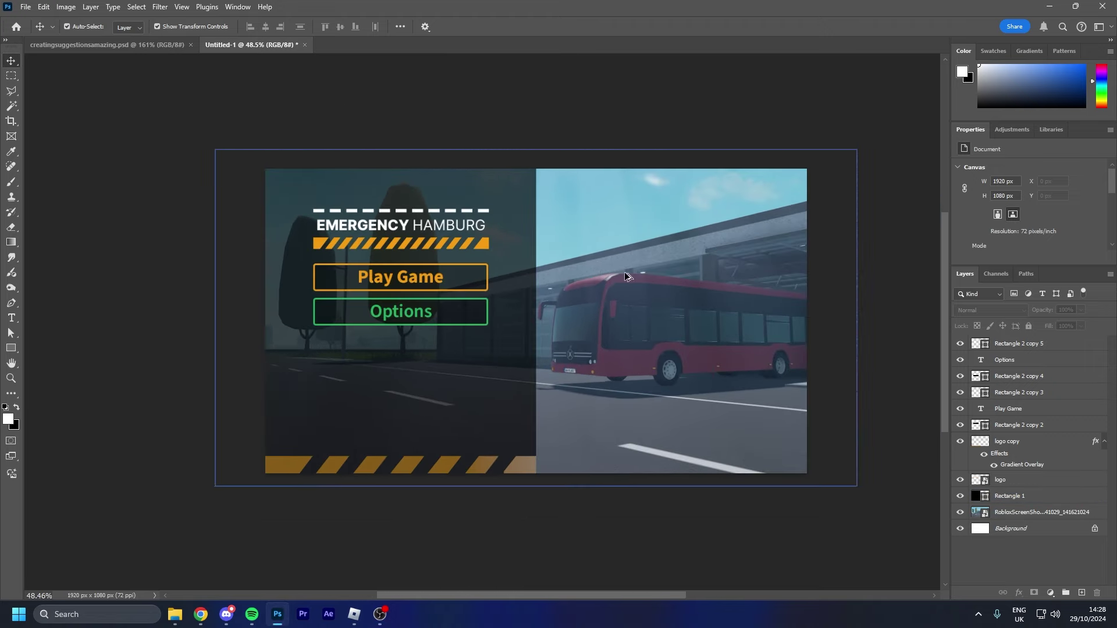
pyautogui.scroll(3, 618, 274)
pyautogui.scroll(-1, 466, 412)
pyautogui.scroll(2, 584, 502)
pyautogui.scroll(-1, 585, 505)
pyautogui.click(549, 388)
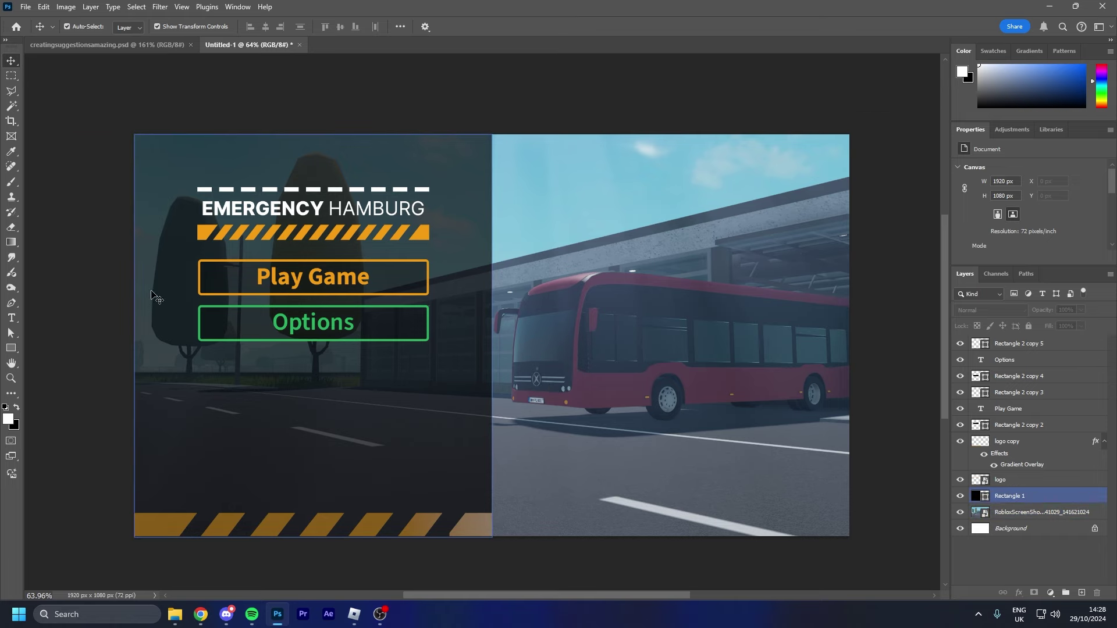
# Step: Switch to Roblox and resume the Emergency Hamburg game from its pause menu
pyautogui.click(353, 612)
pyautogui.press('Escape')
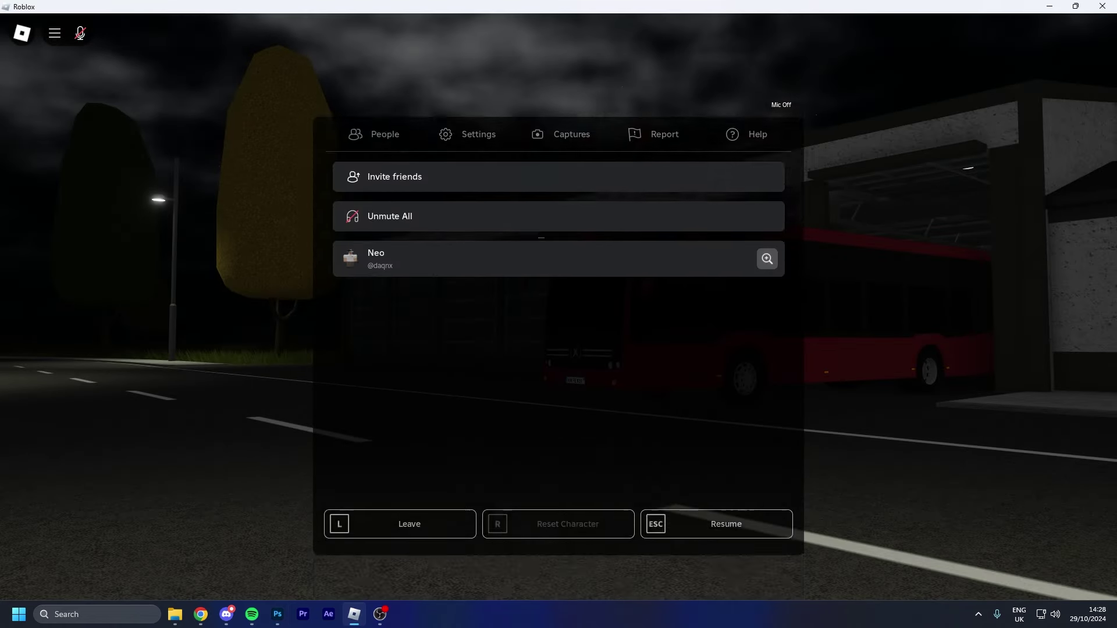
pyautogui.press('Escape')
# Step: Examine the character and the surrounding night street from several camera angles and distances, turning towards the bus depot
pyautogui.scroll(-4, 558, 306)
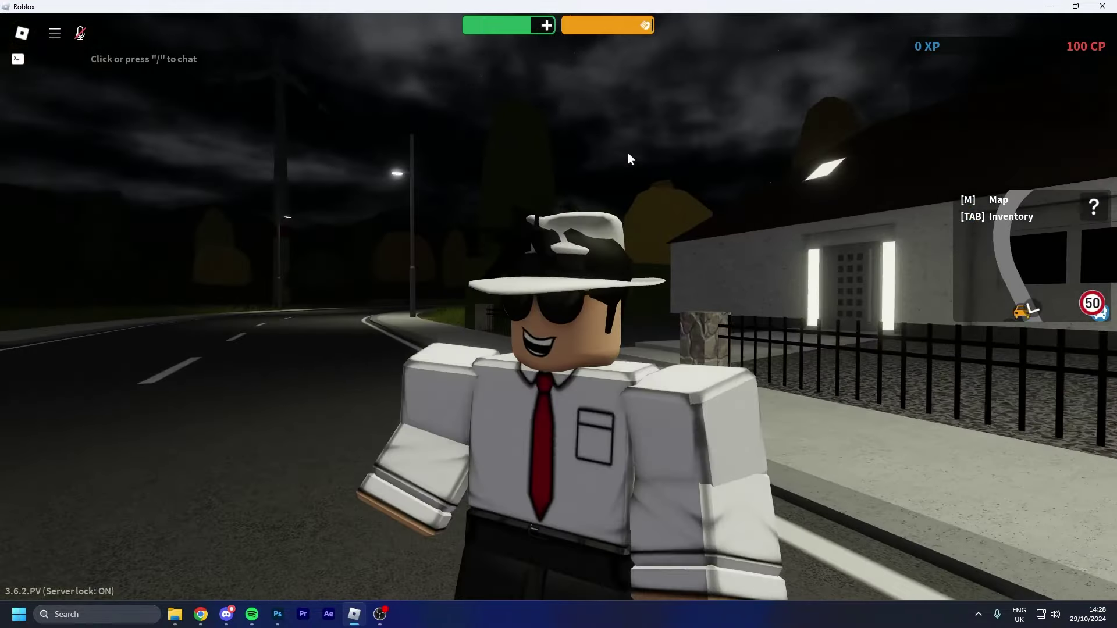
pyautogui.scroll(-3, 628, 154)
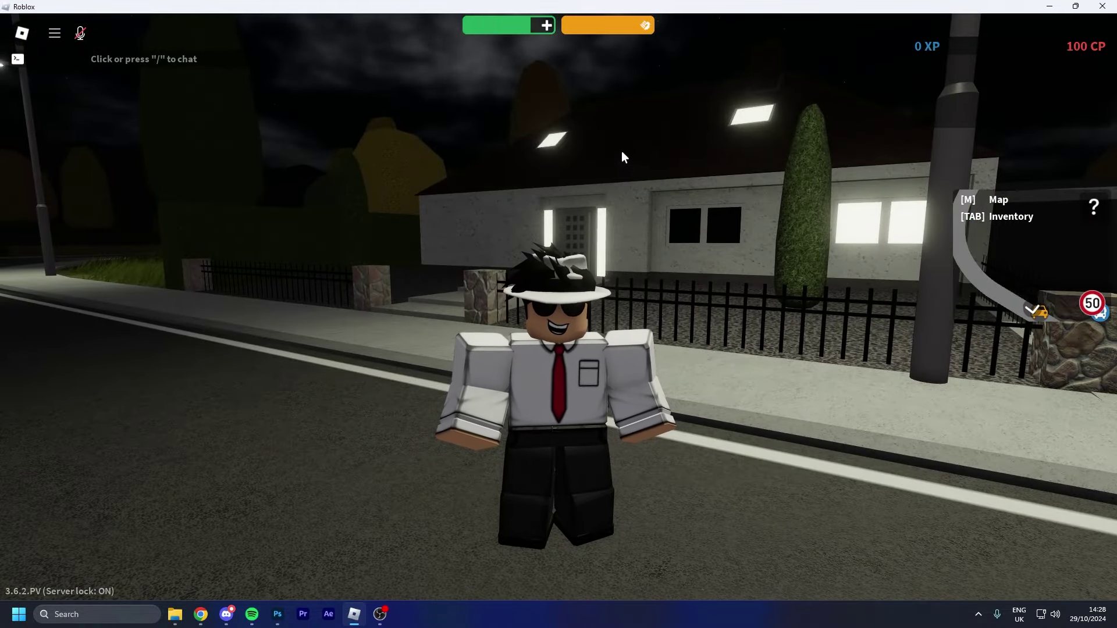
pyautogui.rightClick(634, 205)
pyautogui.scroll(1, 634, 205)
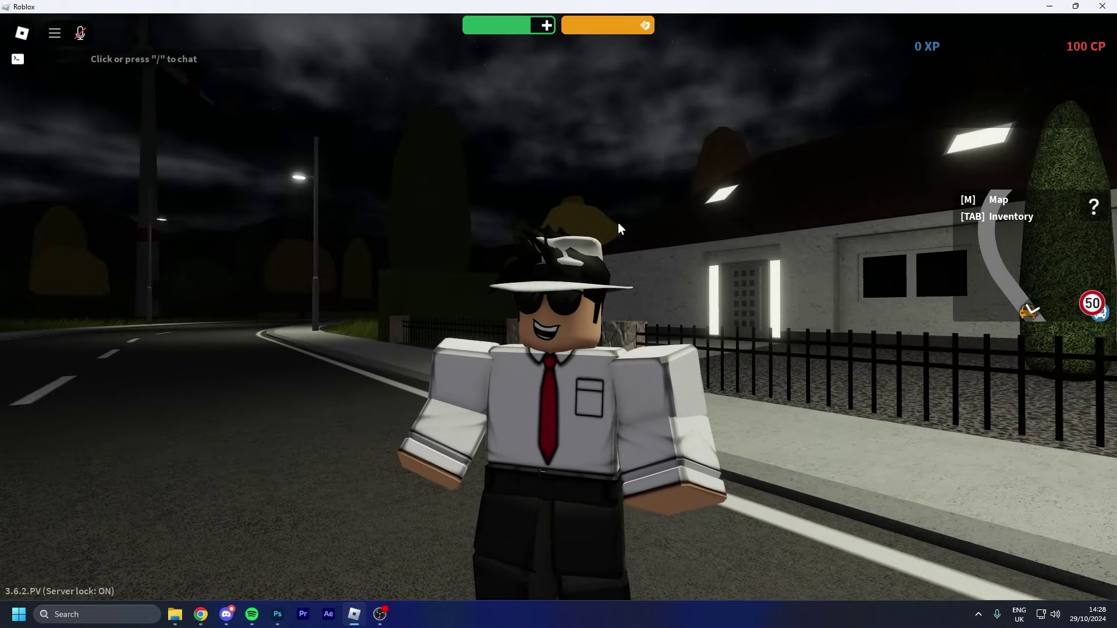
pyautogui.scroll(-3, 618, 222)
pyautogui.rightClick(465, 304)
pyautogui.rightClick(369, 242)
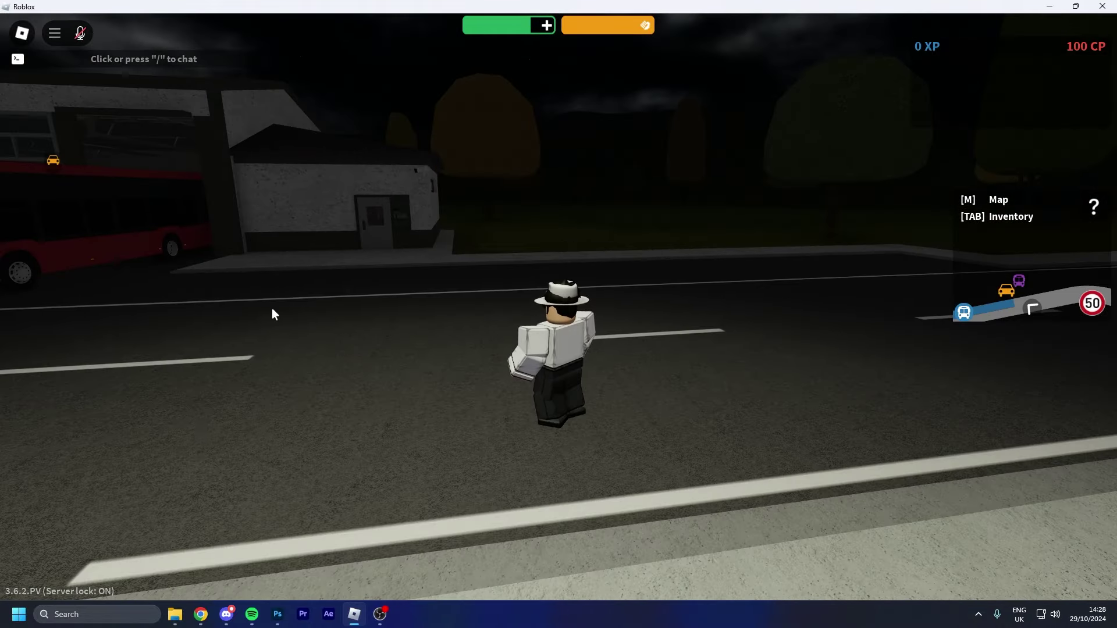